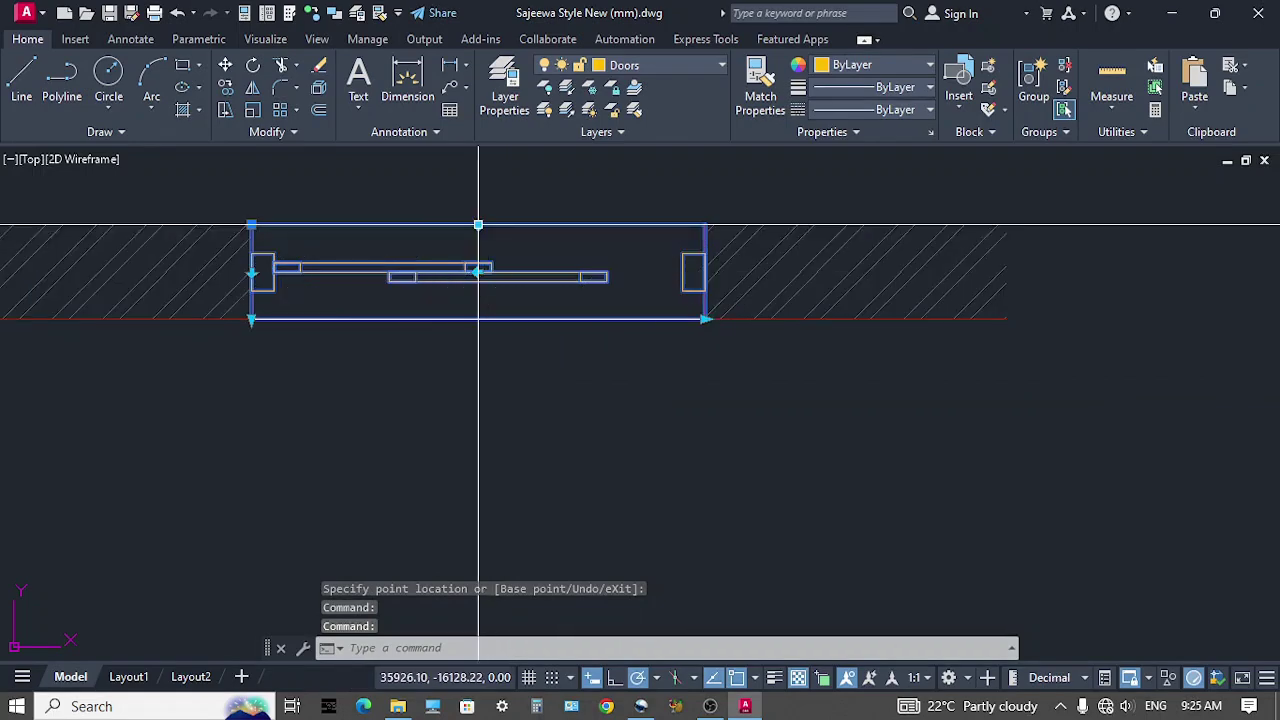
Slide the door block along the upper wall and stretch its width further along that wall
left_click(571, 226)
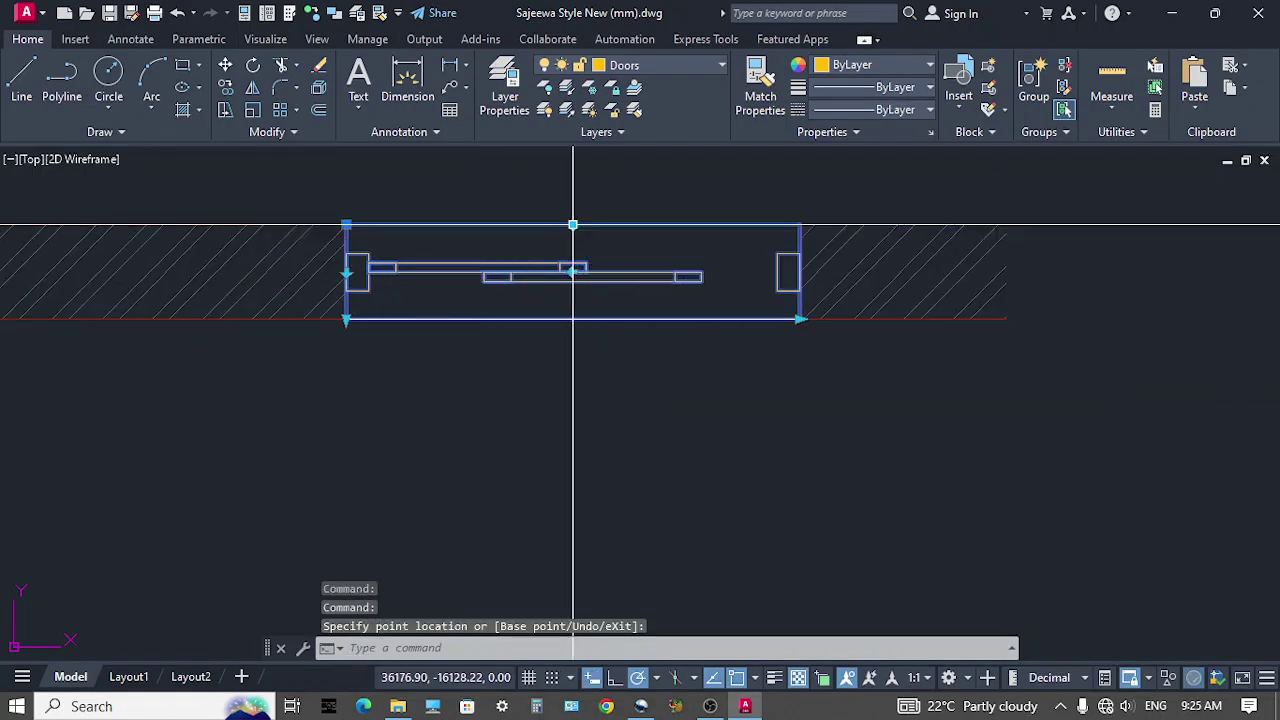
left_click(800, 319)
left_click(876, 319)
scroll(794, 358, "down", 2)
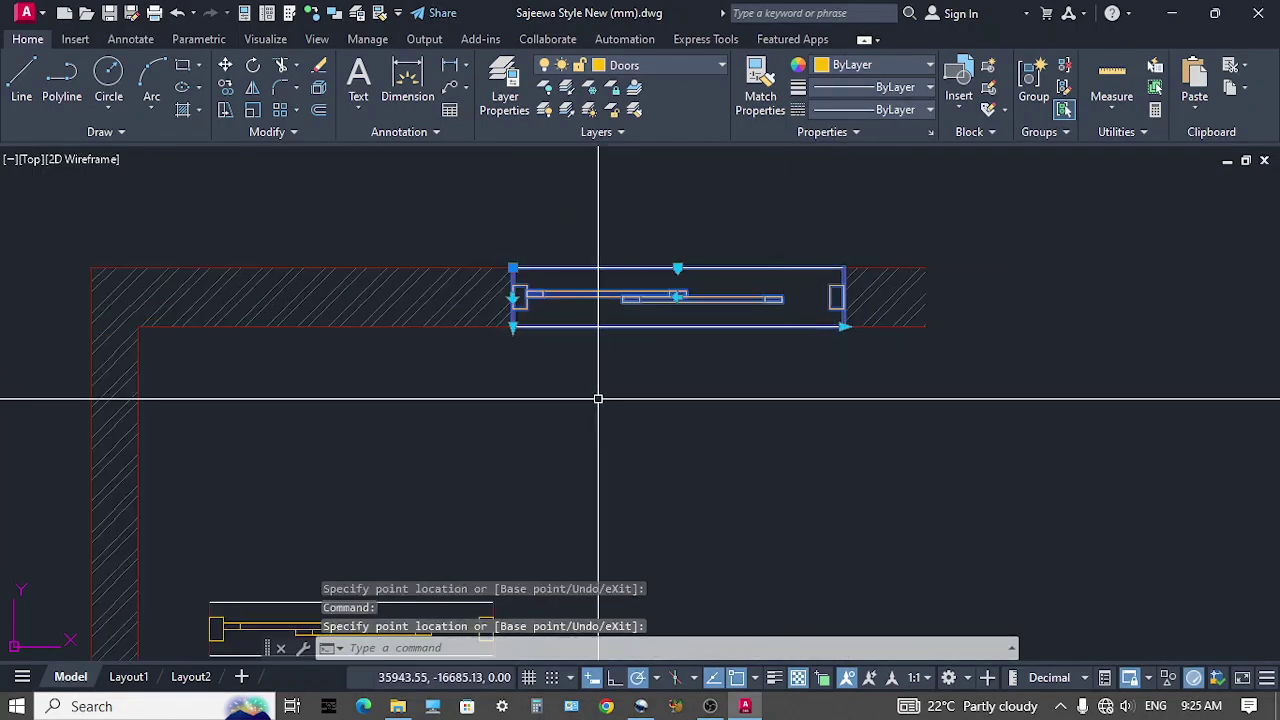
key("Escape")
Place a second sliding door block in the vertical wall on its inner face and stretch its depth to the wall thickness
scroll(590, 440, "down", 2)
middle_click_drag(577, 486, 571, 390)
left_click(500, 420)
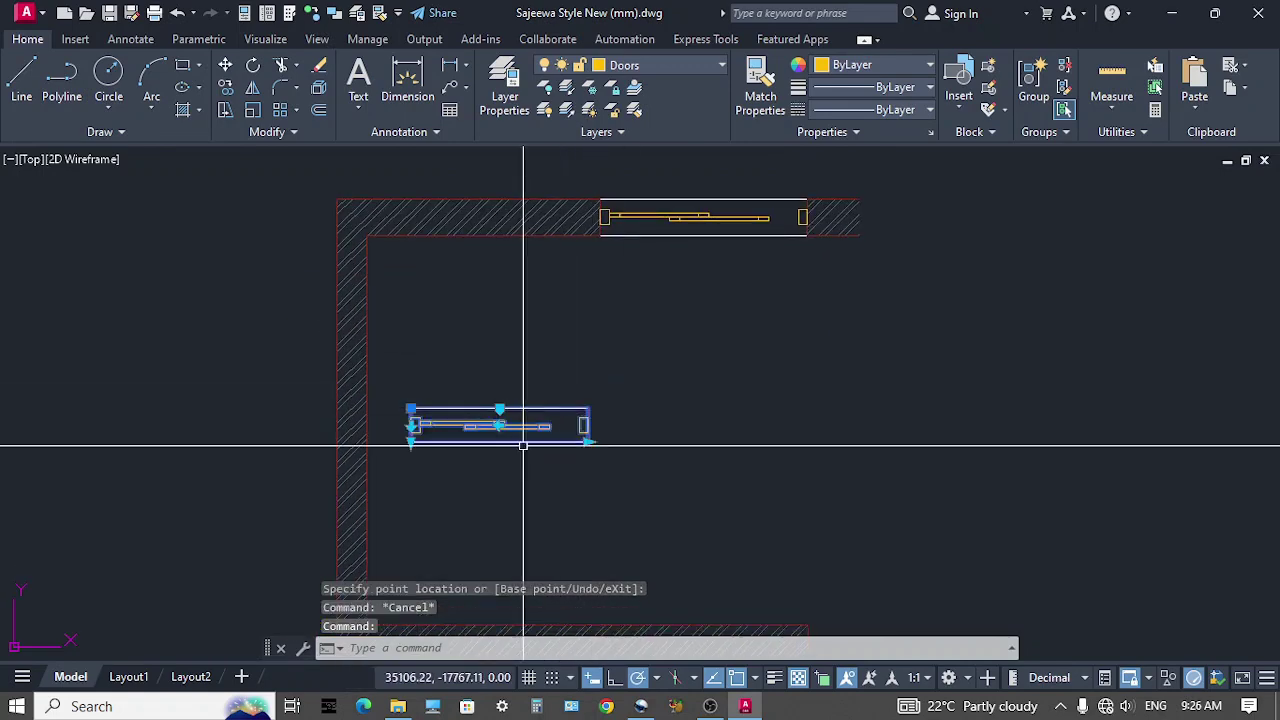
left_click(499, 425)
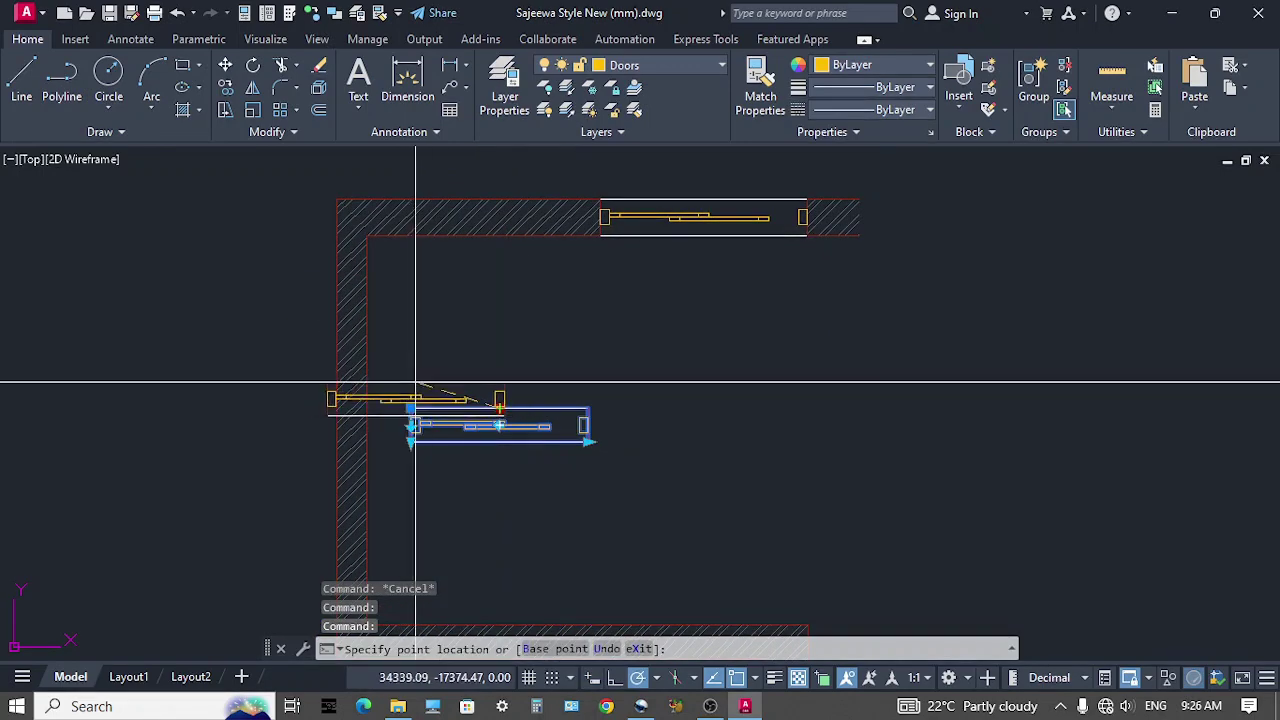
left_click(366, 371)
scroll(327, 291, "up", 4)
left_click(333, 280)
left_click(383, 286)
Lengthen the sliding door in the vertical wall and shift it further down along the wall
scroll(472, 364, "down", 2)
middle_click_drag(451, 457, 474, 387)
left_click(420, 482)
left_click(420, 520)
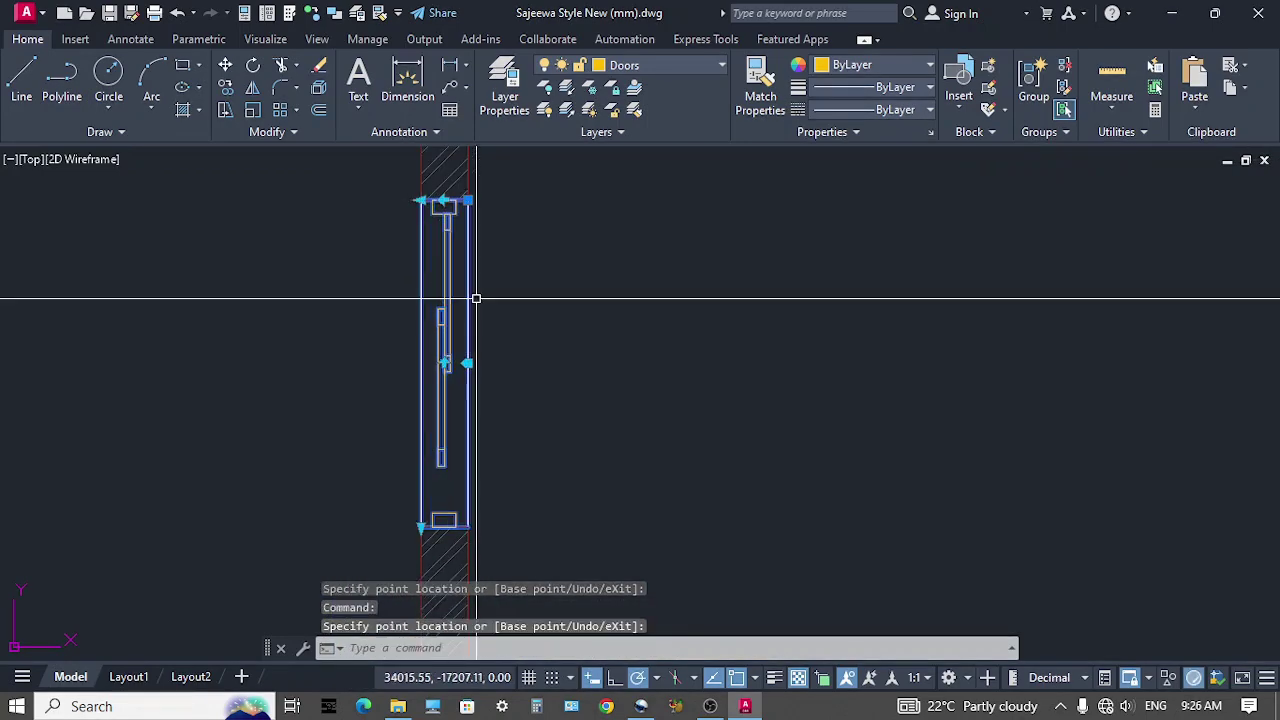
left_click(467, 201)
left_click(467, 248)
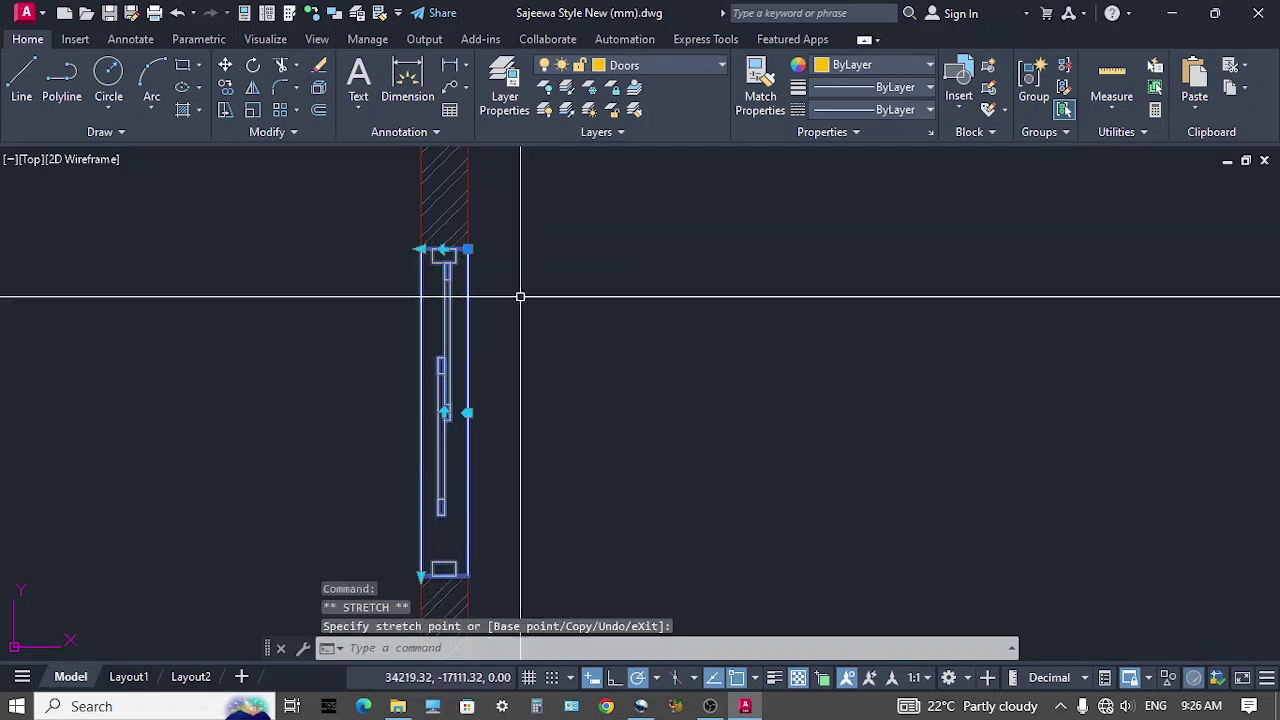
Flip the sliding door in the vertical wall so its panels mirror across the wall
middle_click_drag(471, 386, 514, 329)
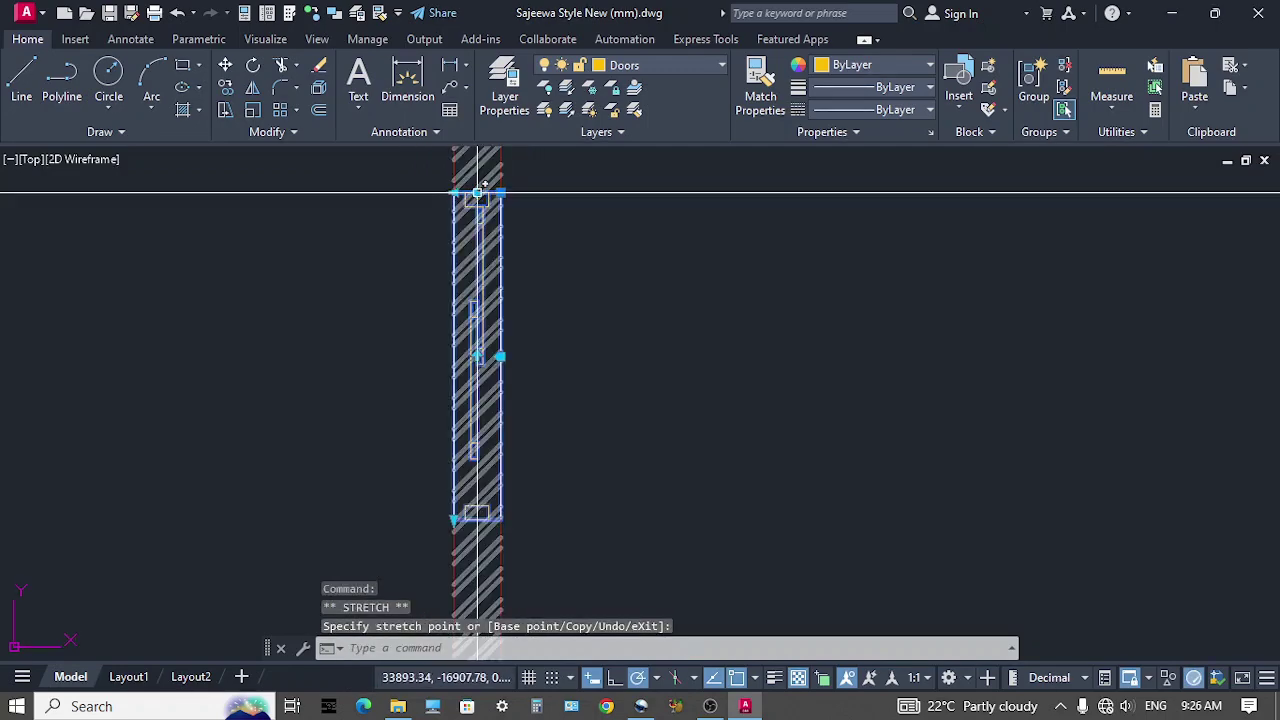
left_click(480, 357)
key("Escape")
Place the third sliding door in the lower vertical wall on its outer face and stretch its depth to the inner face
scroll(673, 456, "down", 3)
middle_click_drag(766, 496, 726, 409)
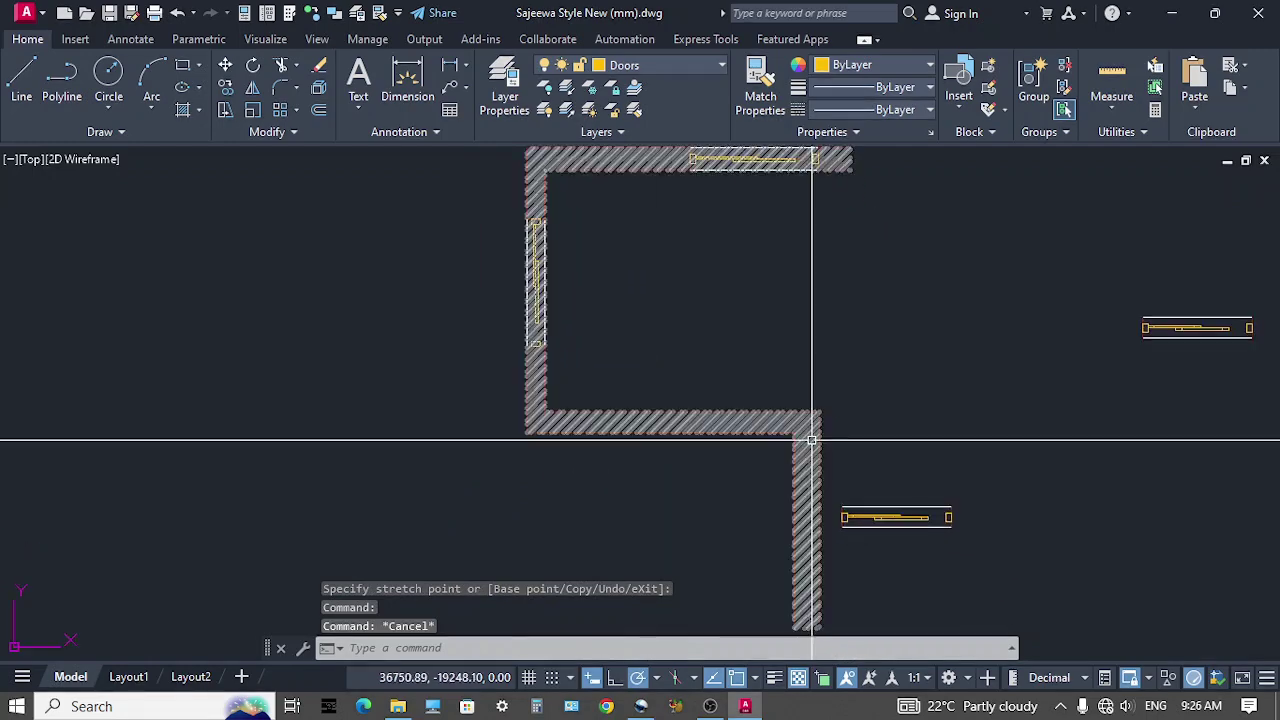
scroll(888, 514, "up", 2)
left_click(908, 526)
scroll(886, 484, "up", 2)
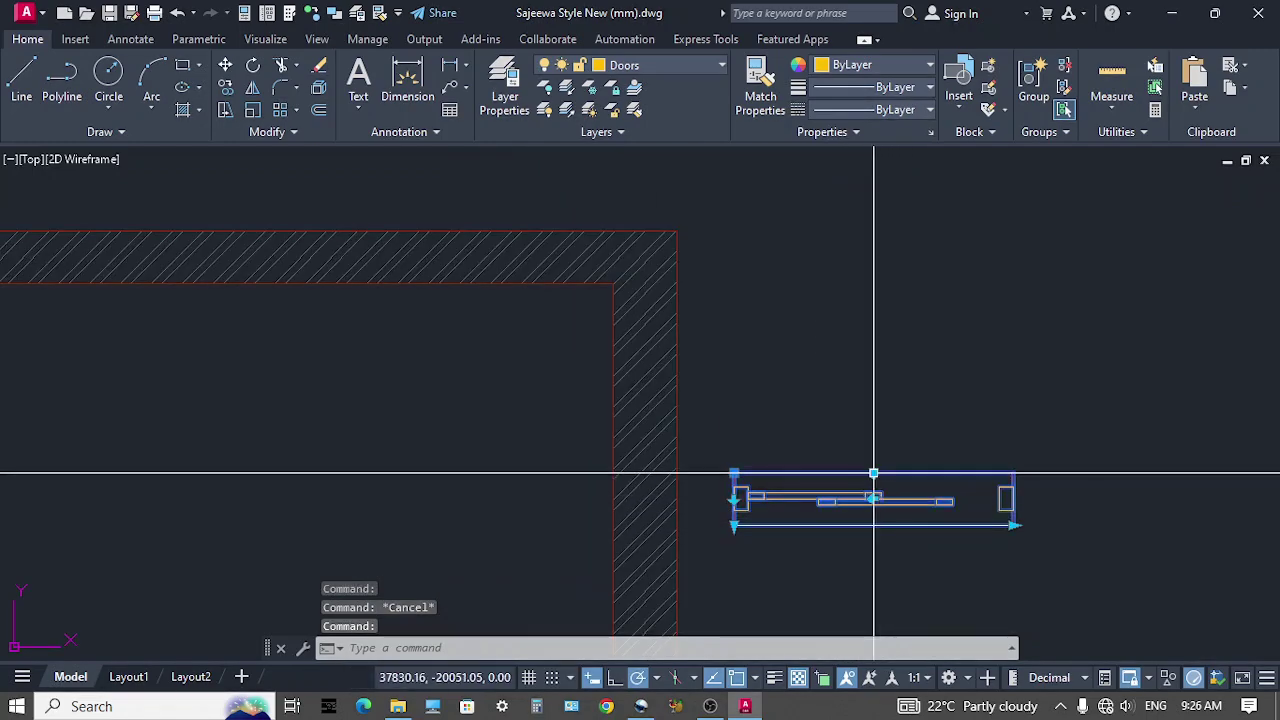
left_click(873, 473)
left_click(678, 541)
middle_click_drag(684, 448, 714, 366)
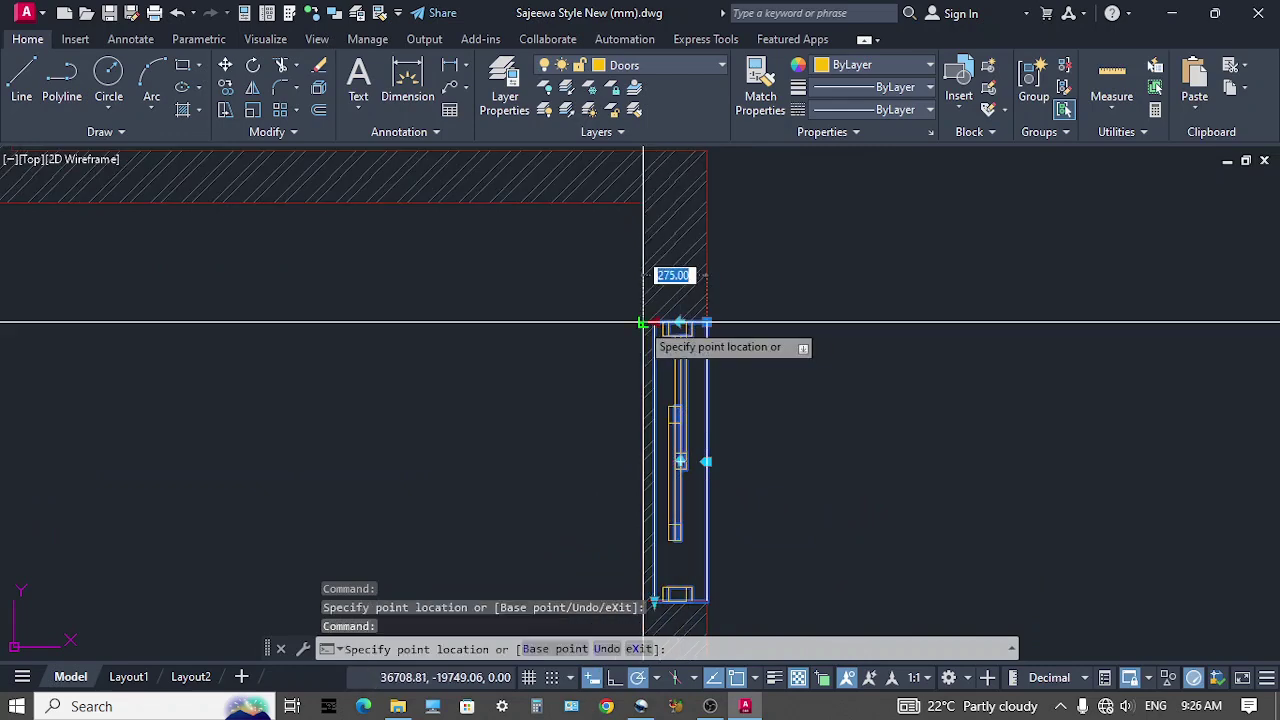
scroll(676, 380, "down", 2)
key("Escape")
Stretch the sliding door in the lower vertical wall to a longer width toward the wall's lower end
scroll(691, 329, "down", 1)
scroll(694, 471, "up", 2)
left_click(694, 491)
scroll(704, 548, "up", 2)
middle_click_drag(704, 548, 710, 443)
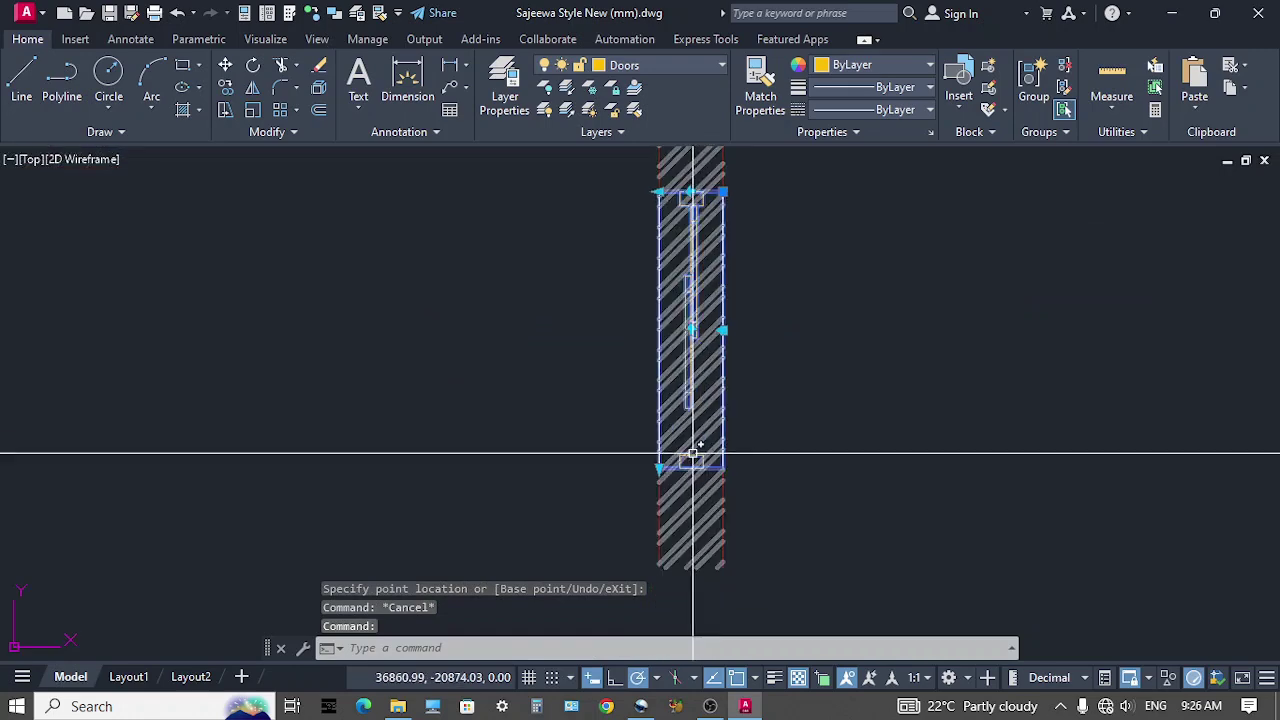
left_click(660, 465)
left_click(662, 505)
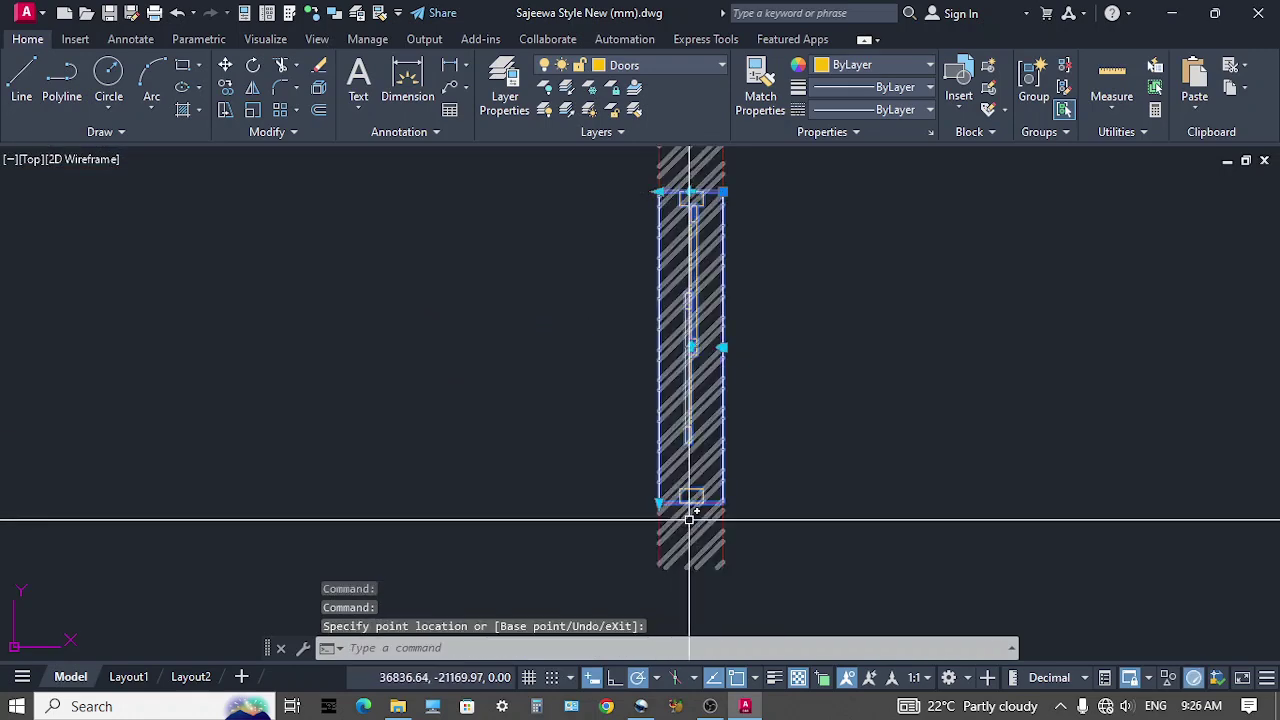
Select all similar door blocks and set their draw order to Front
scroll(709, 452, "down", 2)
key("Return")
scroll(709, 451, "down", 2)
middle_click_drag(728, 343, 723, 389)
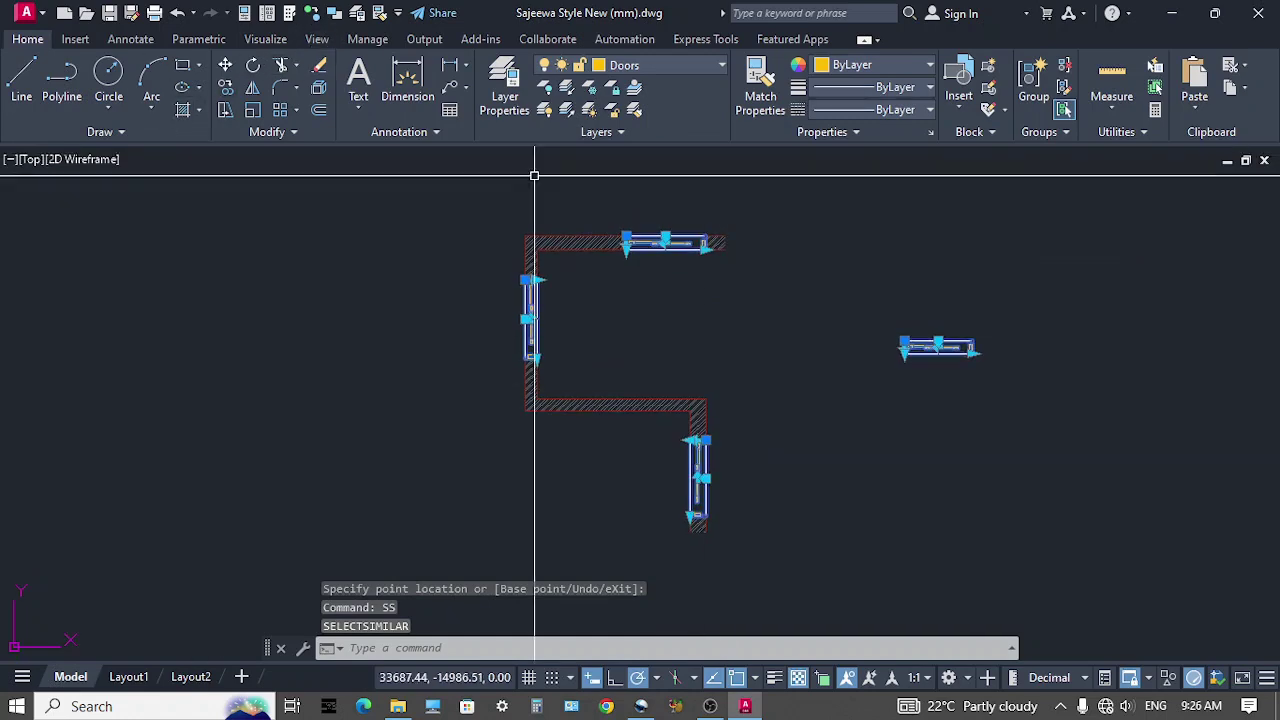
left_click(335, 14)
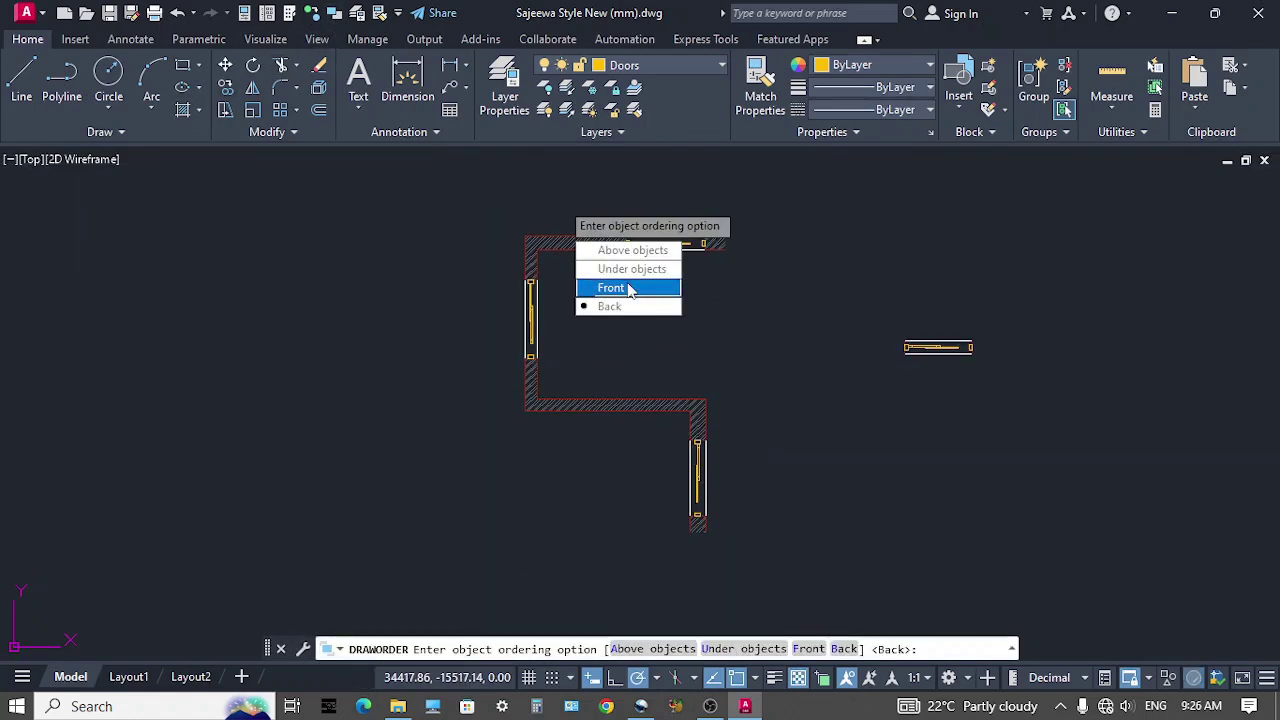
left_click(624, 289)
Hide the wipeout frames by setting WIPEOUTFRAME to 0
type("W")
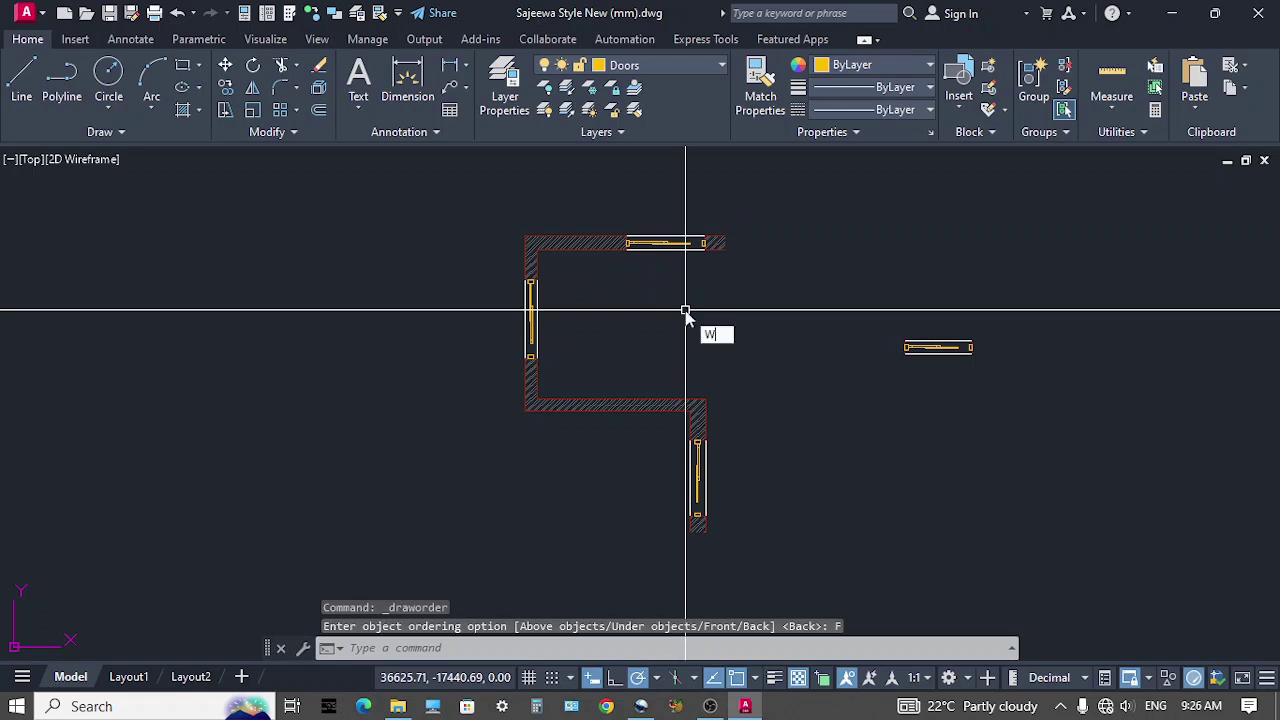
type("I")
left_click(743, 356)
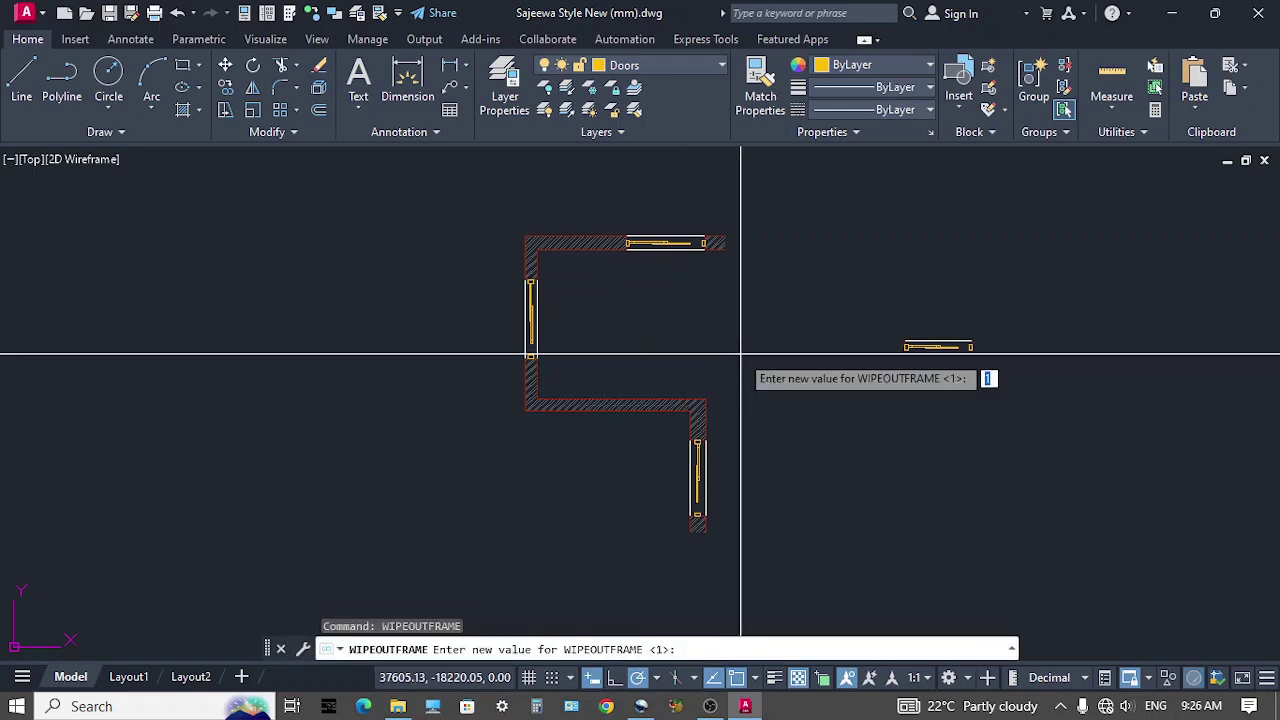
type("0")
key("Return")
middle_click_drag(734, 354, 729, 360)
scroll(709, 317, "up", 2)
middle_click_drag(709, 317, 738, 359)
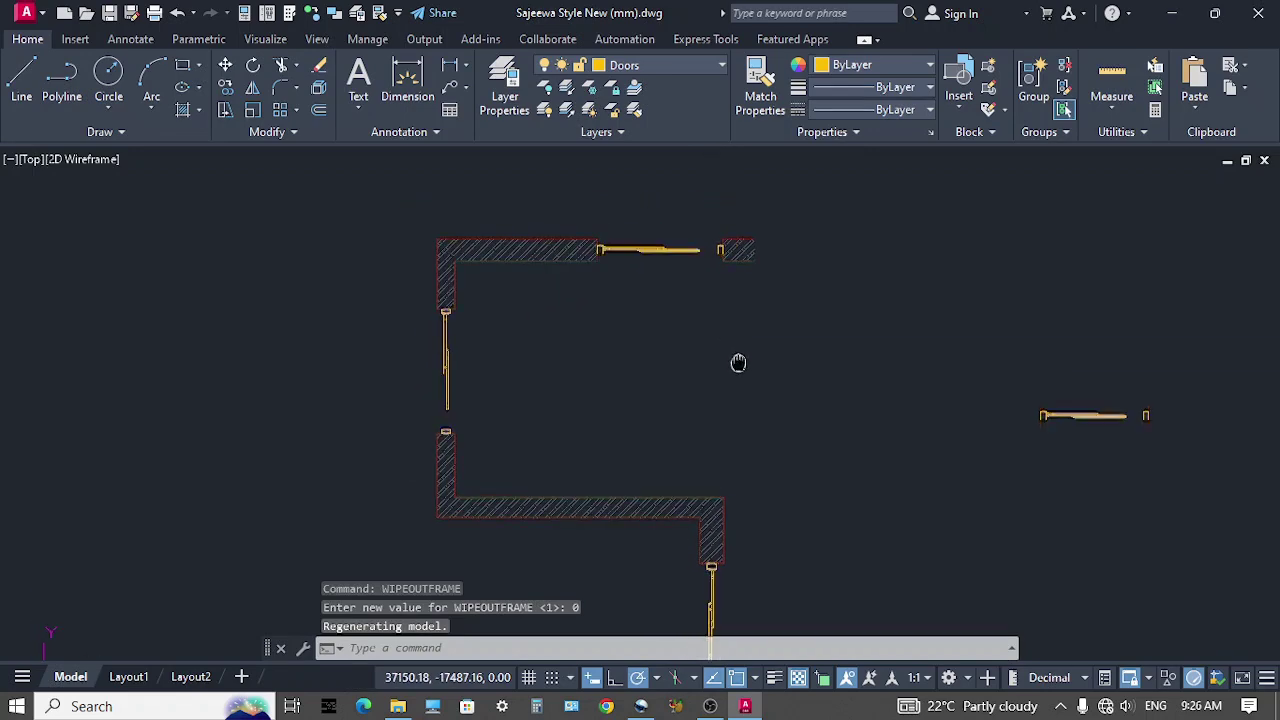
scroll(683, 337, "up", 2)
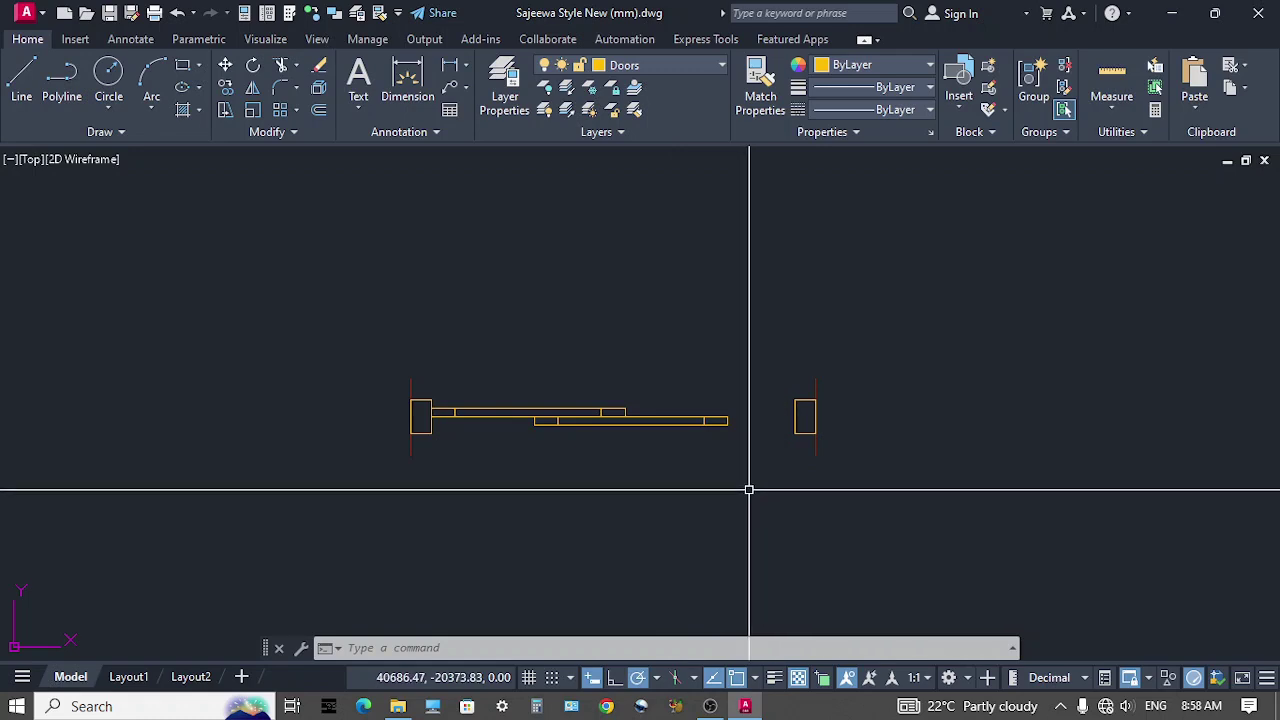
Draw a rectangular wipeout over the sliding door, using the four ends of the two jamb lines as corners
middle_click_drag(694, 477, 729, 474)
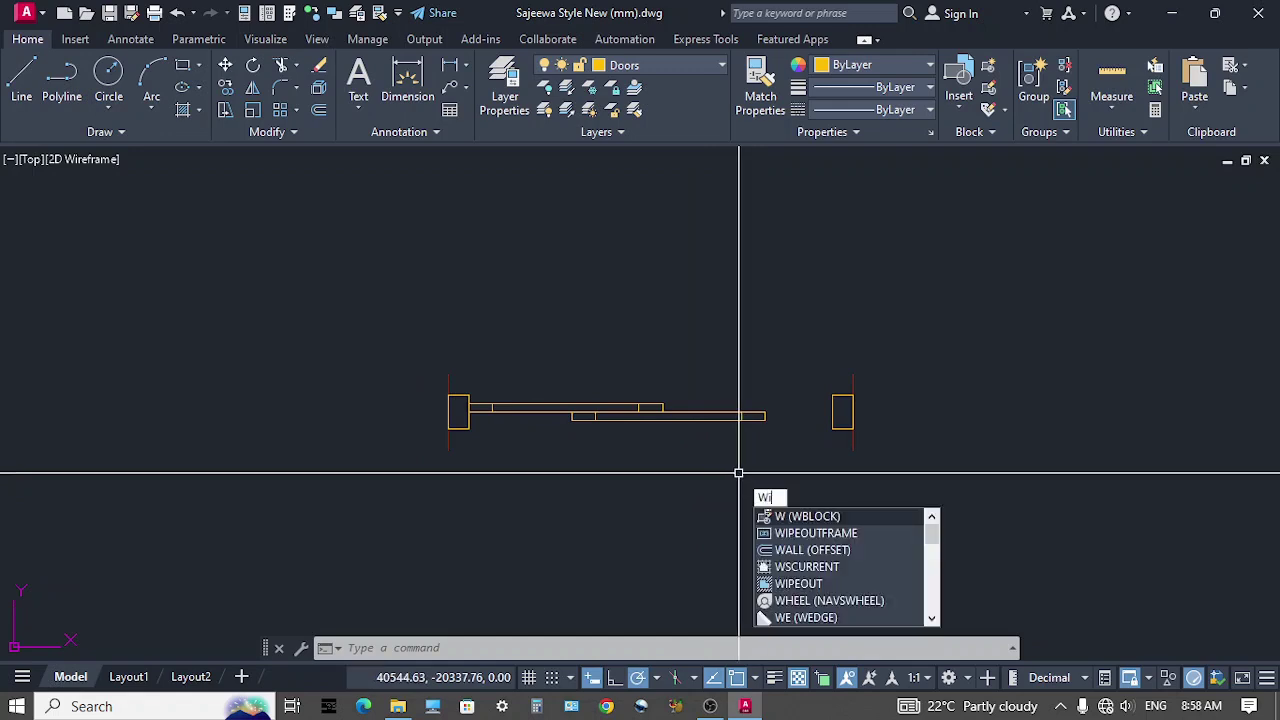
type("i")
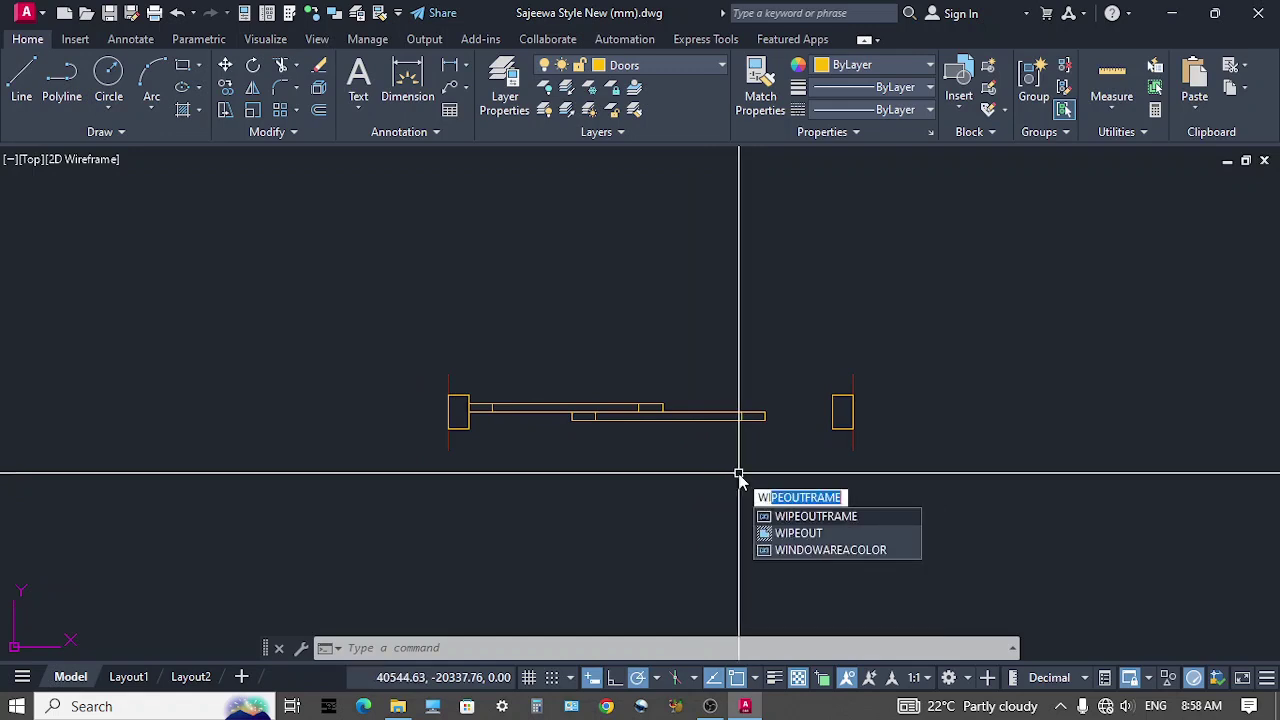
left_click(806, 533)
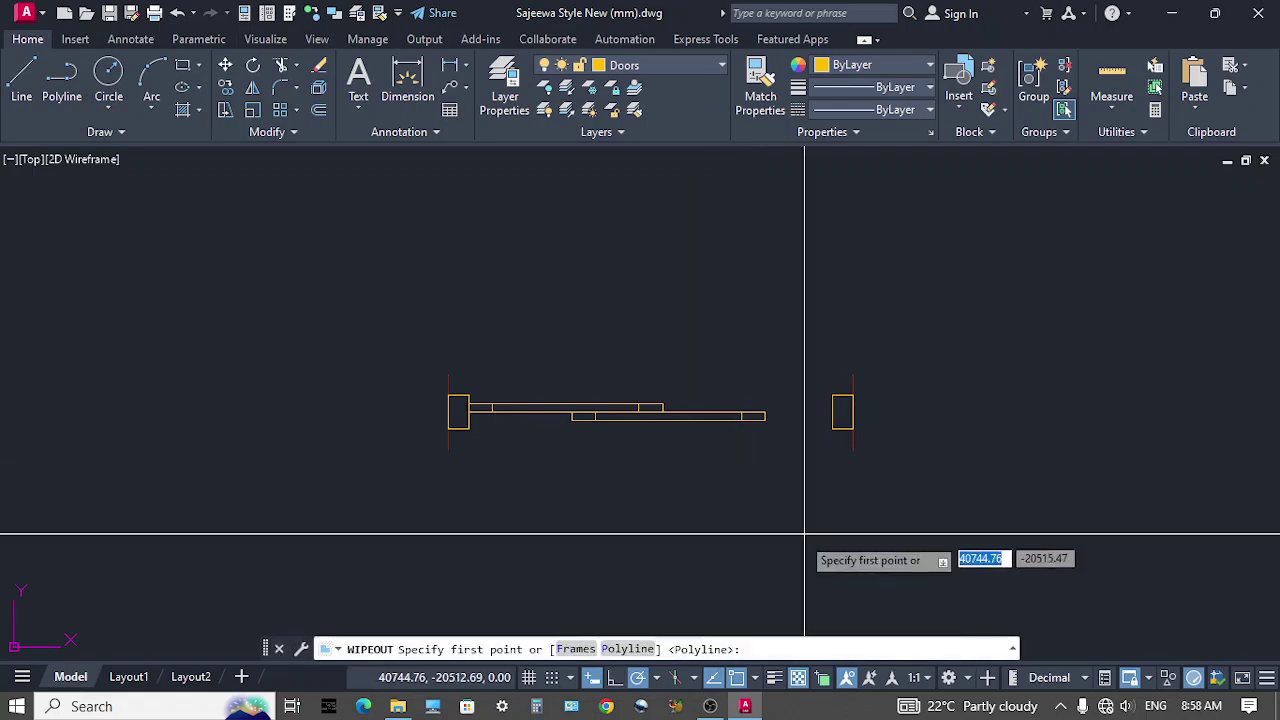
left_click(449, 375)
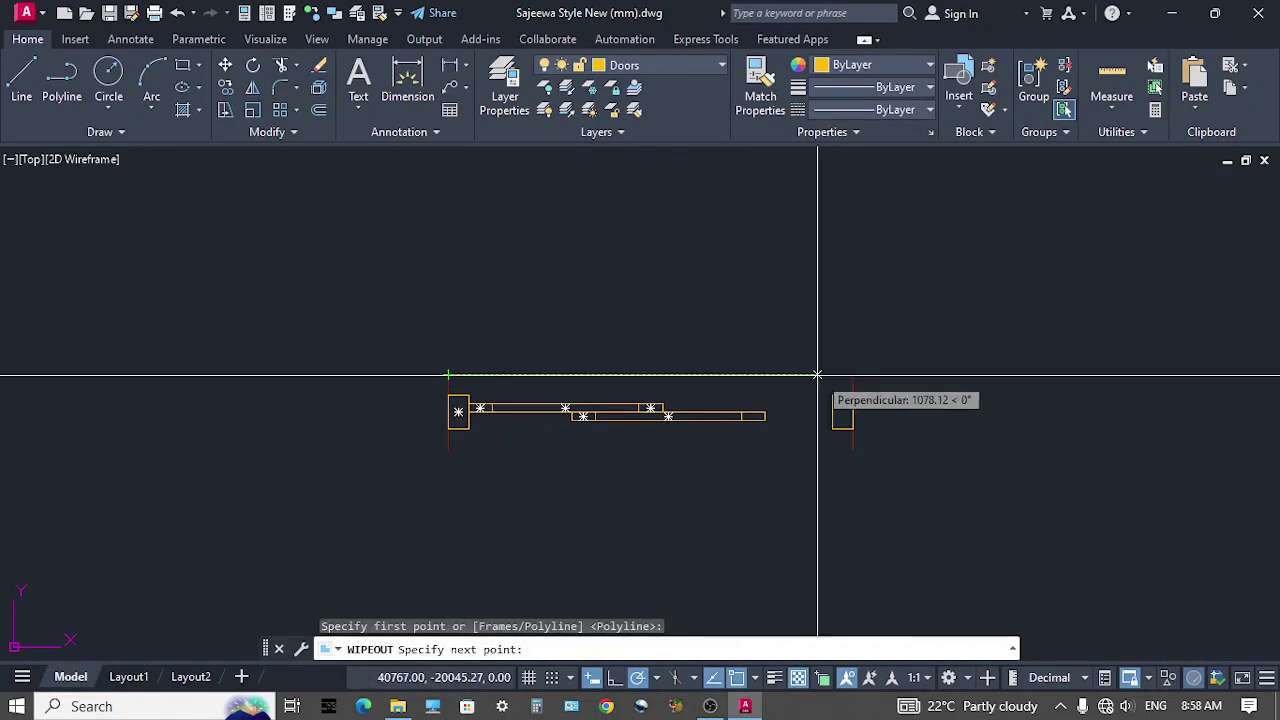
left_click(853, 375)
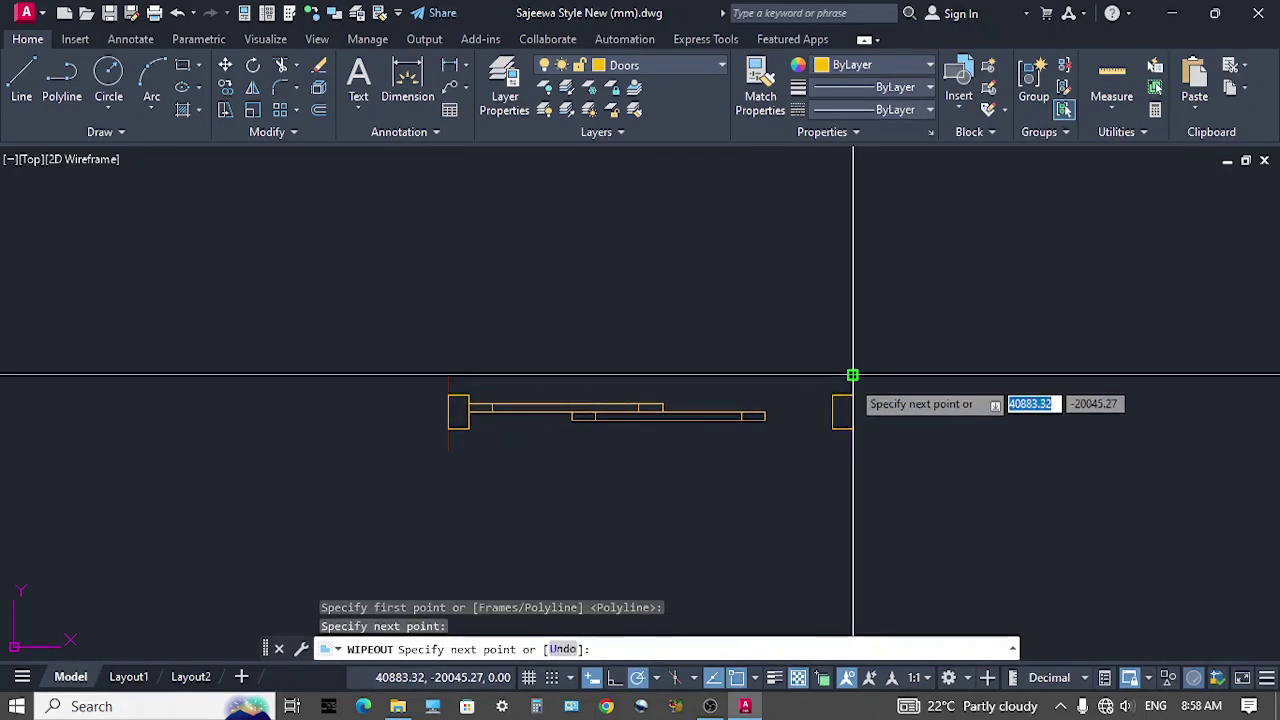
left_click(853, 452)
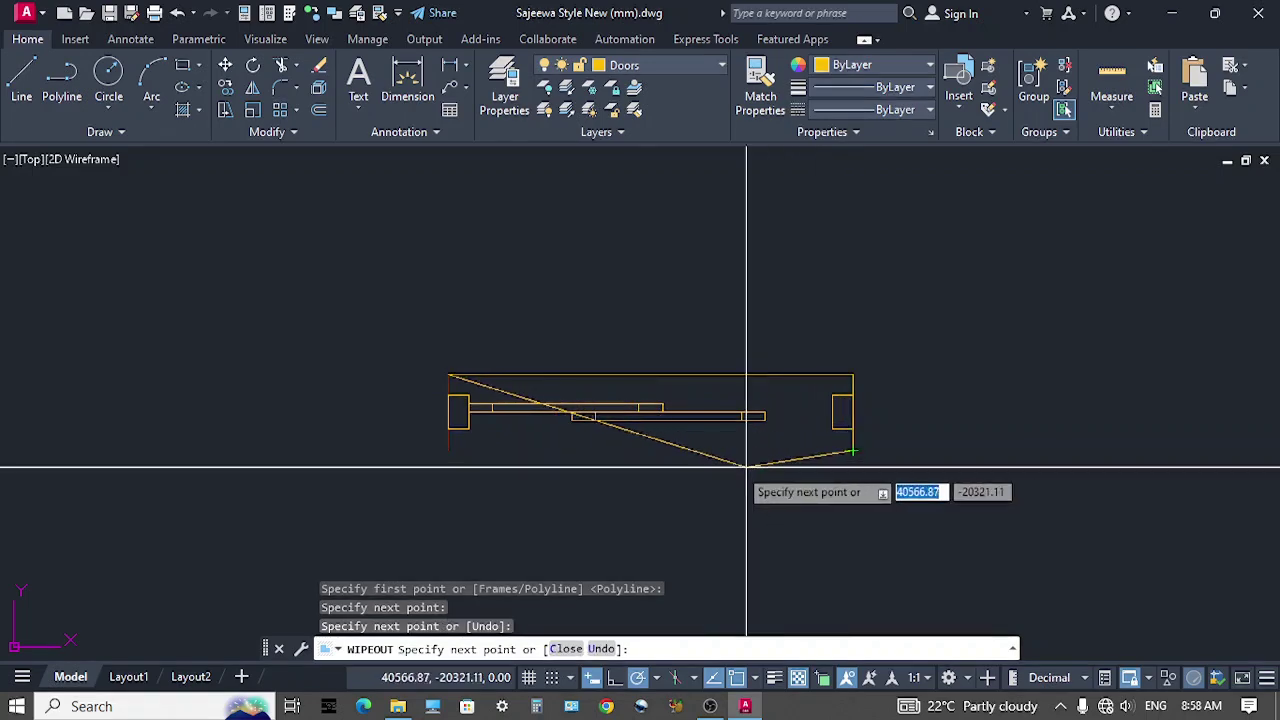
left_click(449, 452)
key("Return")
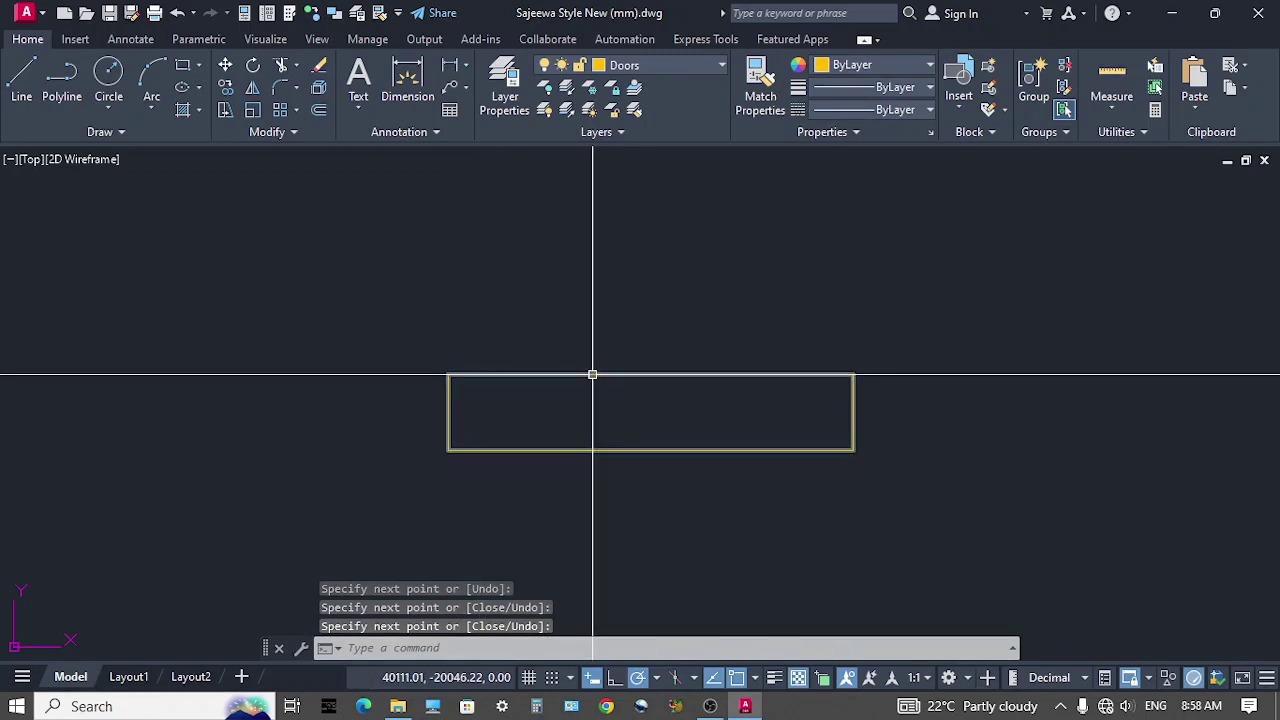
Send the wipeout to the back of the draw order and regenerate the drawing
left_click(333, 14)
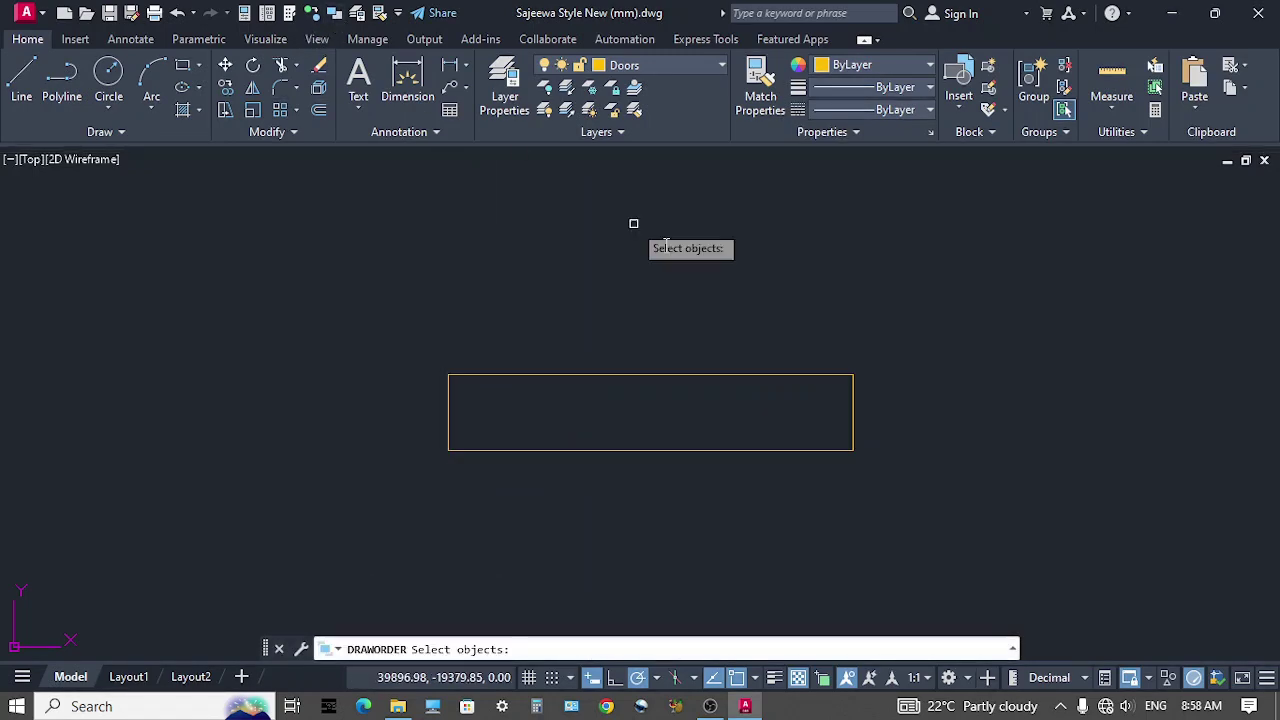
left_click(646, 374)
key("Return")
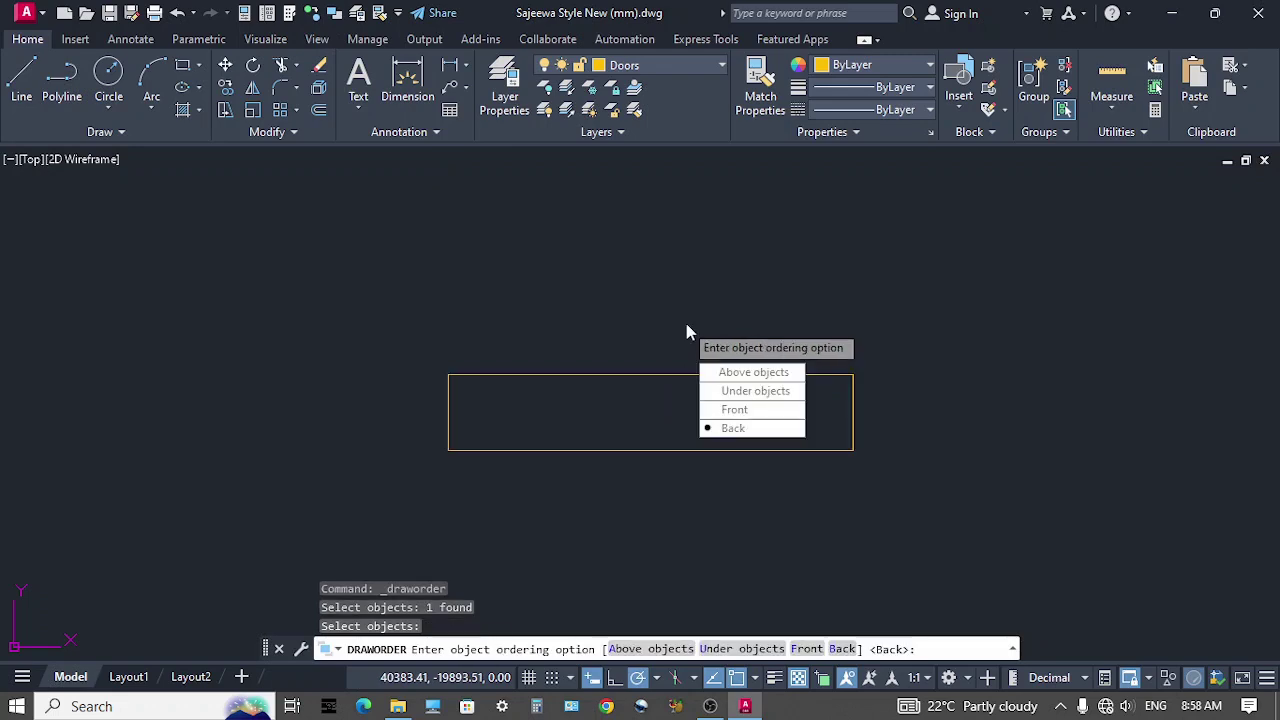
left_click(752, 429)
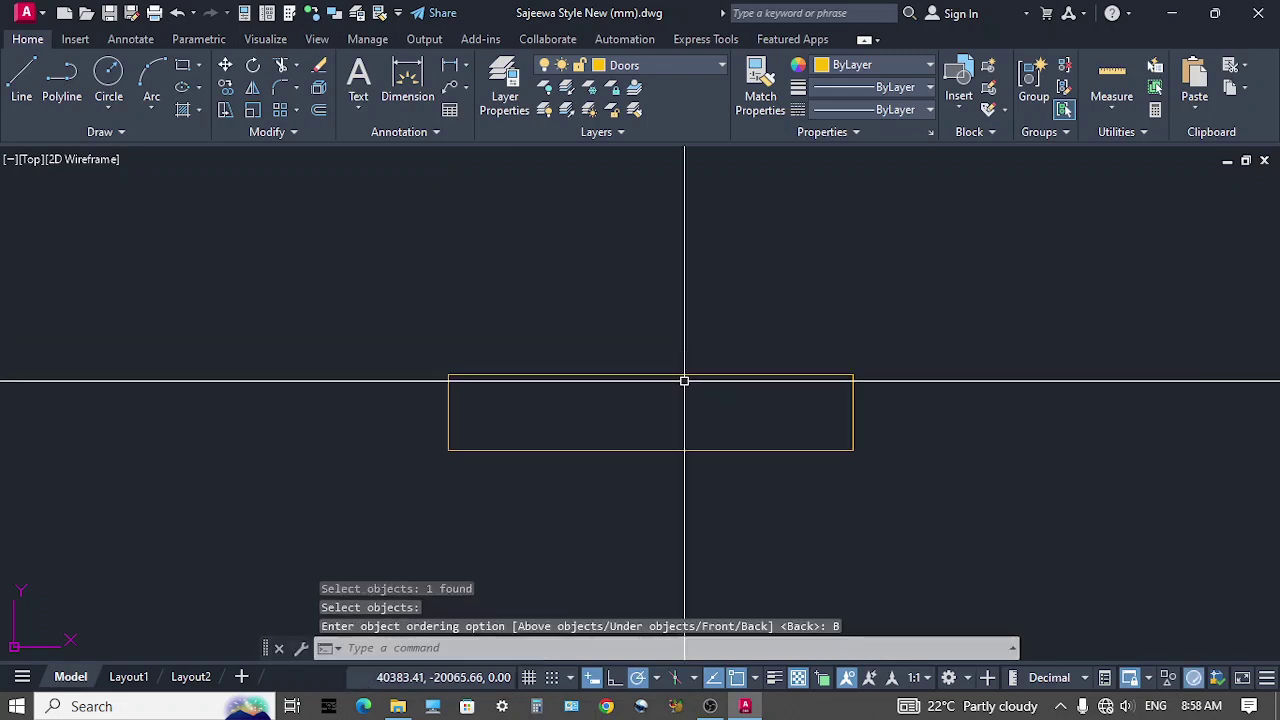
type("2")
key("Return")
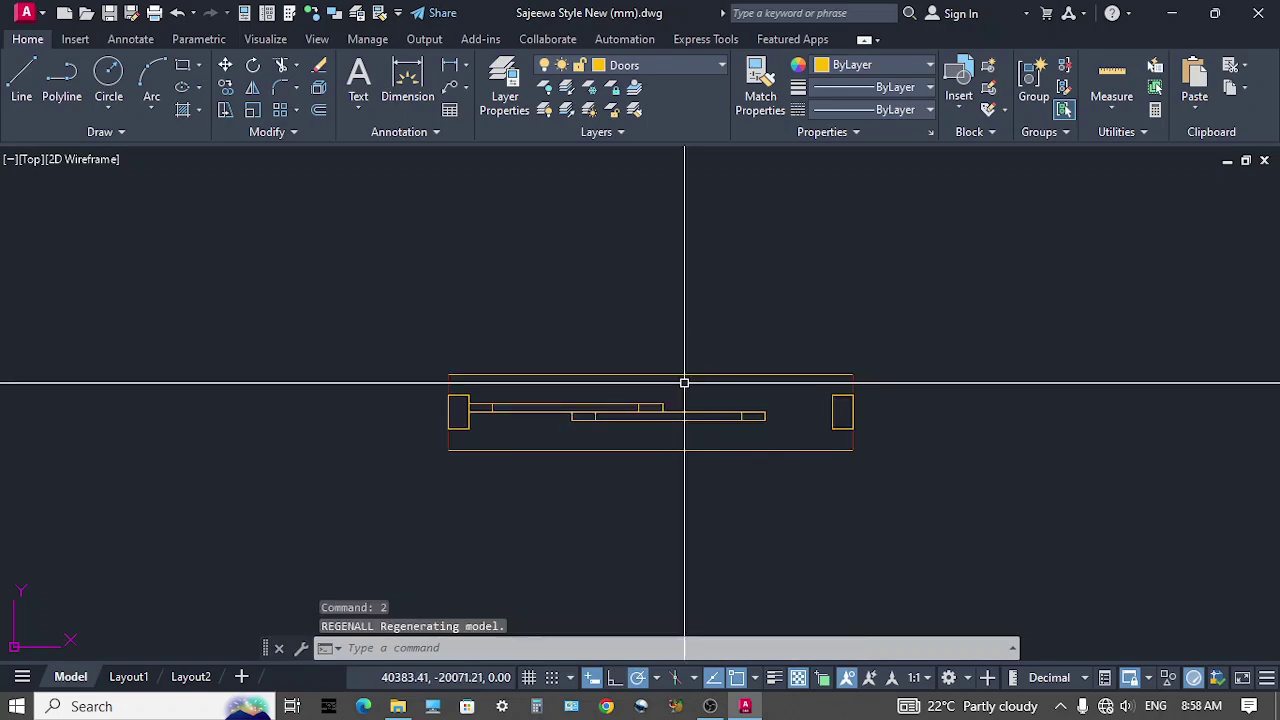
Move the wipeout from the Doors layer to the Wipeout layer
left_click(685, 374)
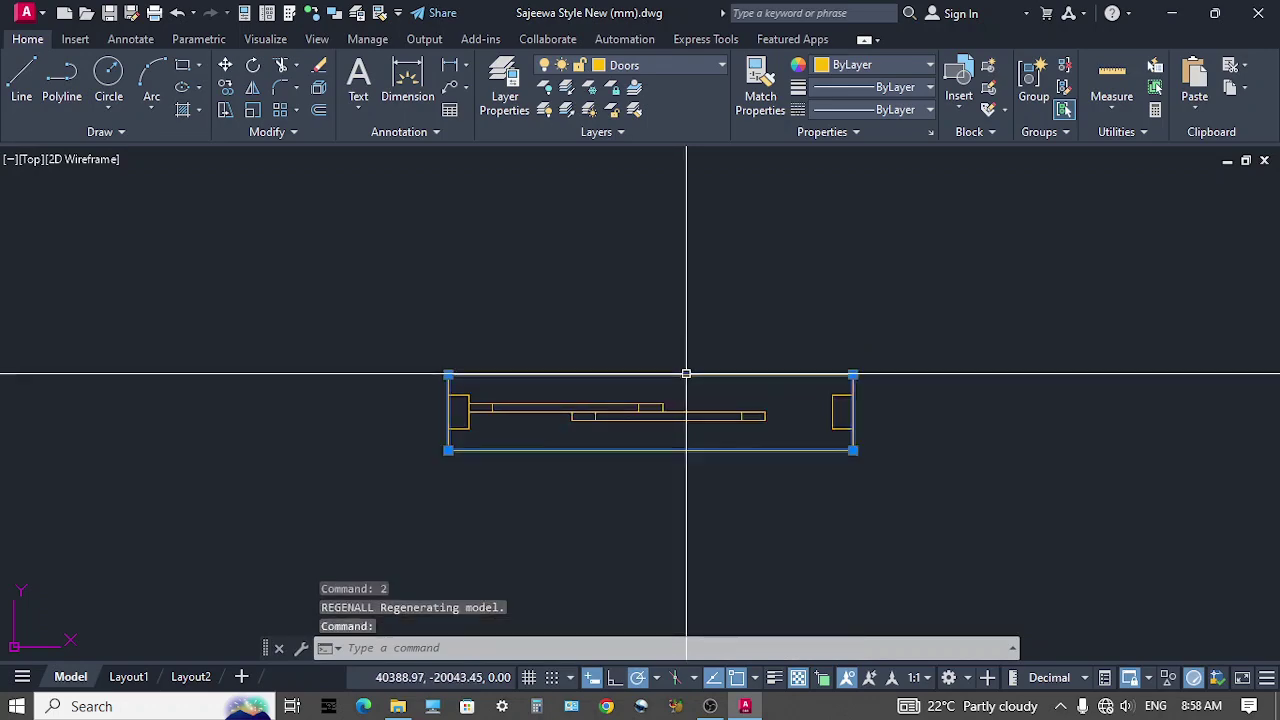
left_click(676, 63)
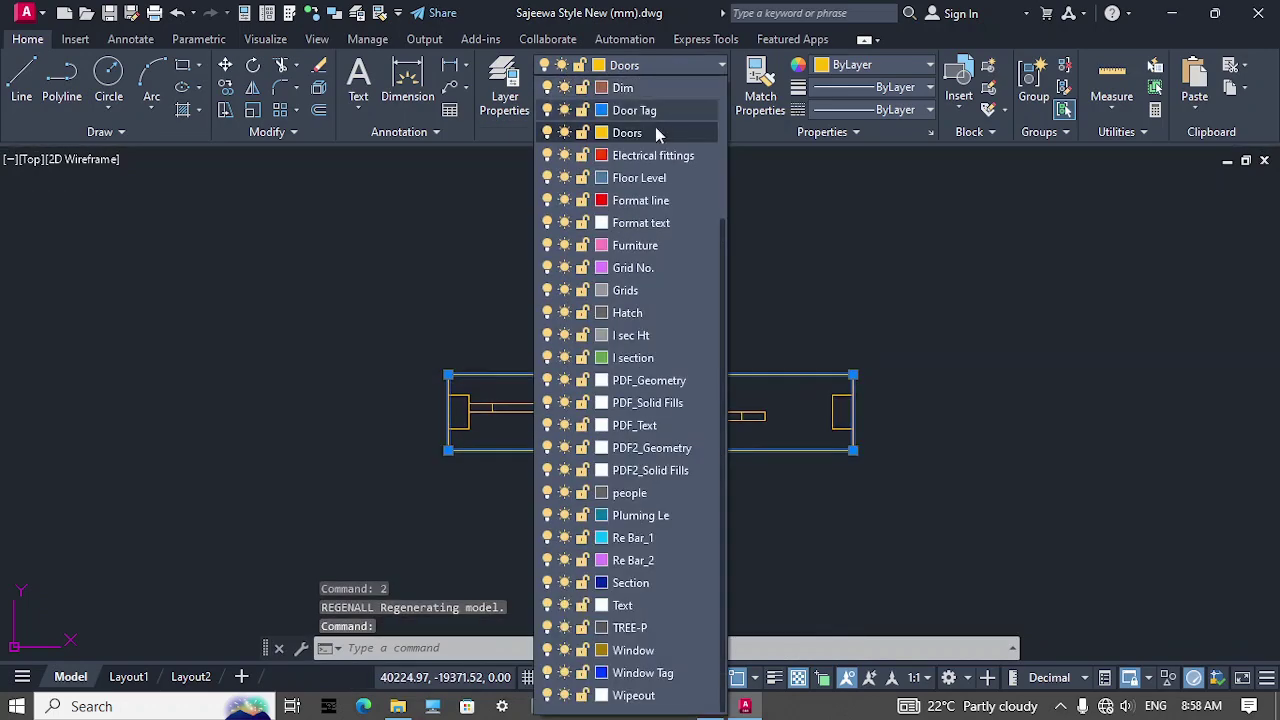
left_click(633, 695)
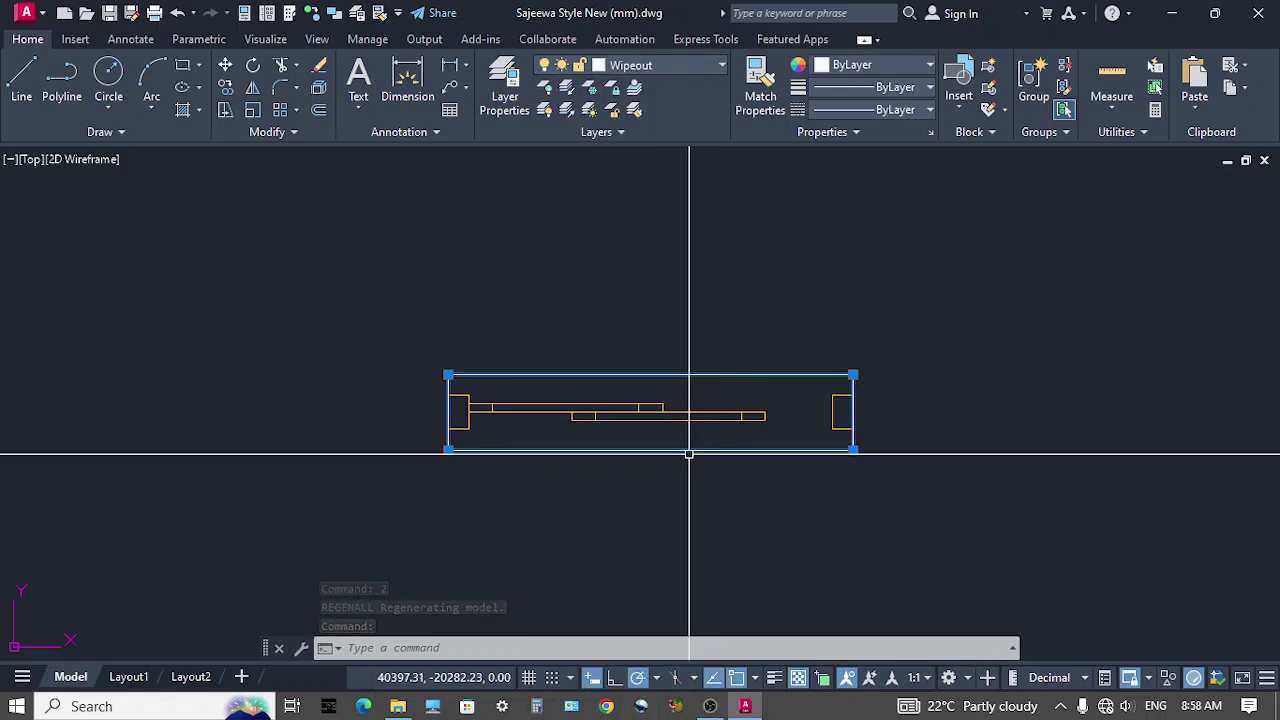
key("Escape")
middle_click_drag(632, 443, 663, 434)
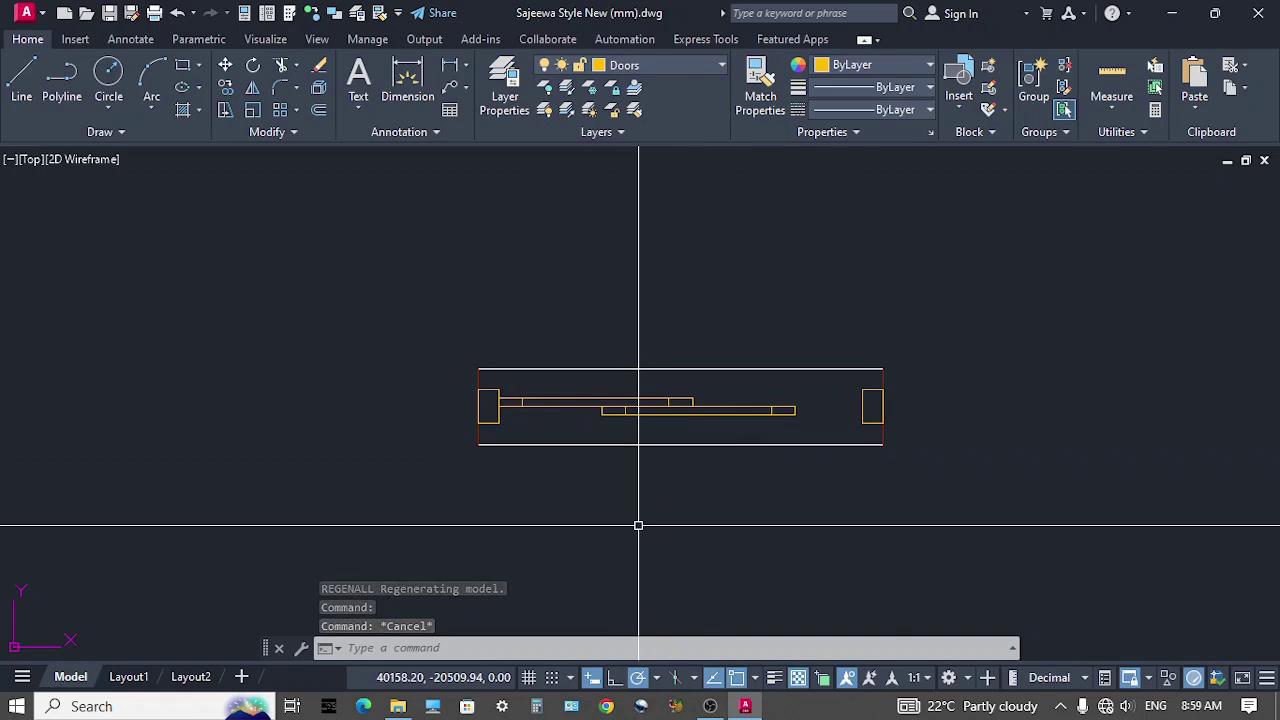
Define a block named sd from the whole door and wipeout, based at the upper-left opening corner, and open it in the block editor
type("B")
key("Return")
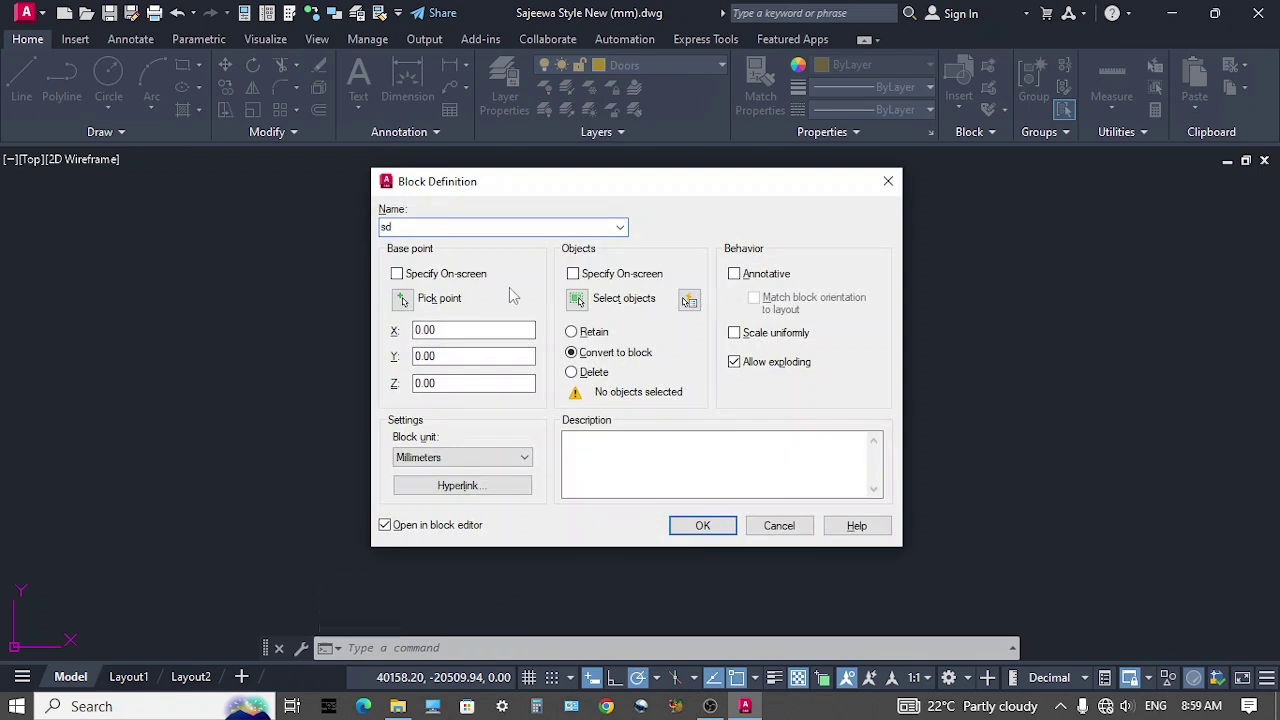
left_click(588, 305)
left_click(453, 350)
left_click(906, 477)
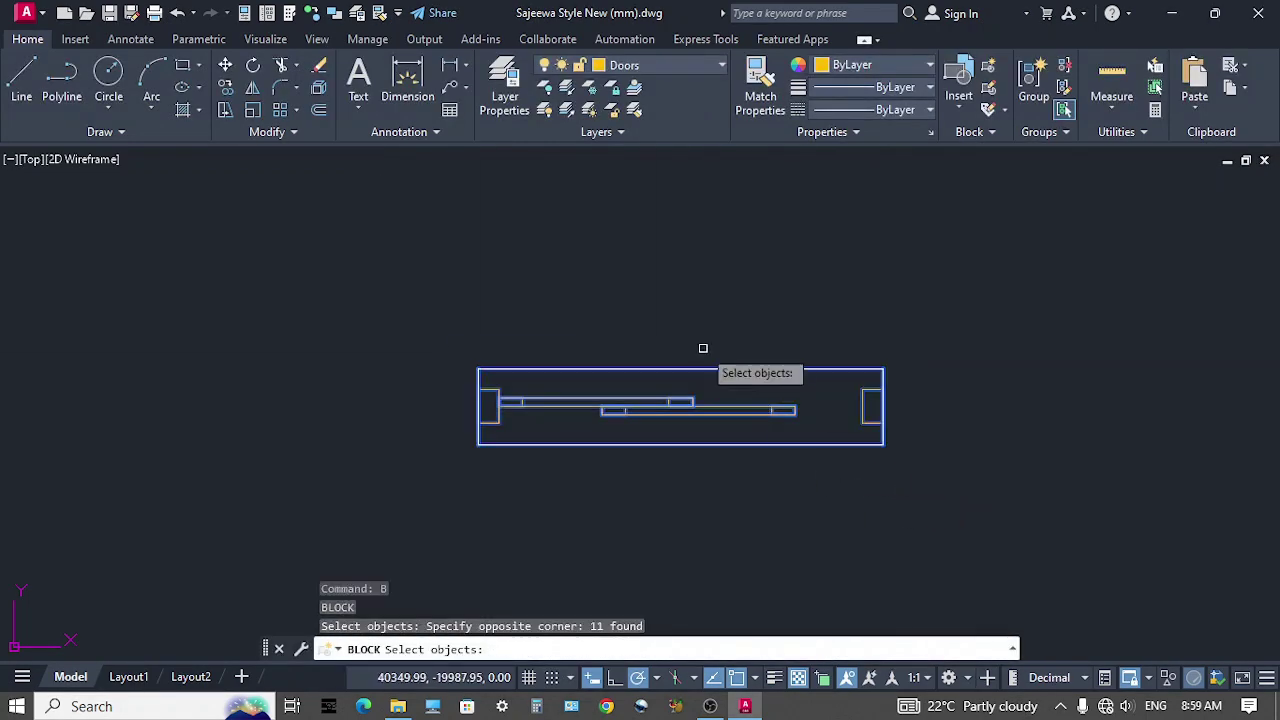
key("Return")
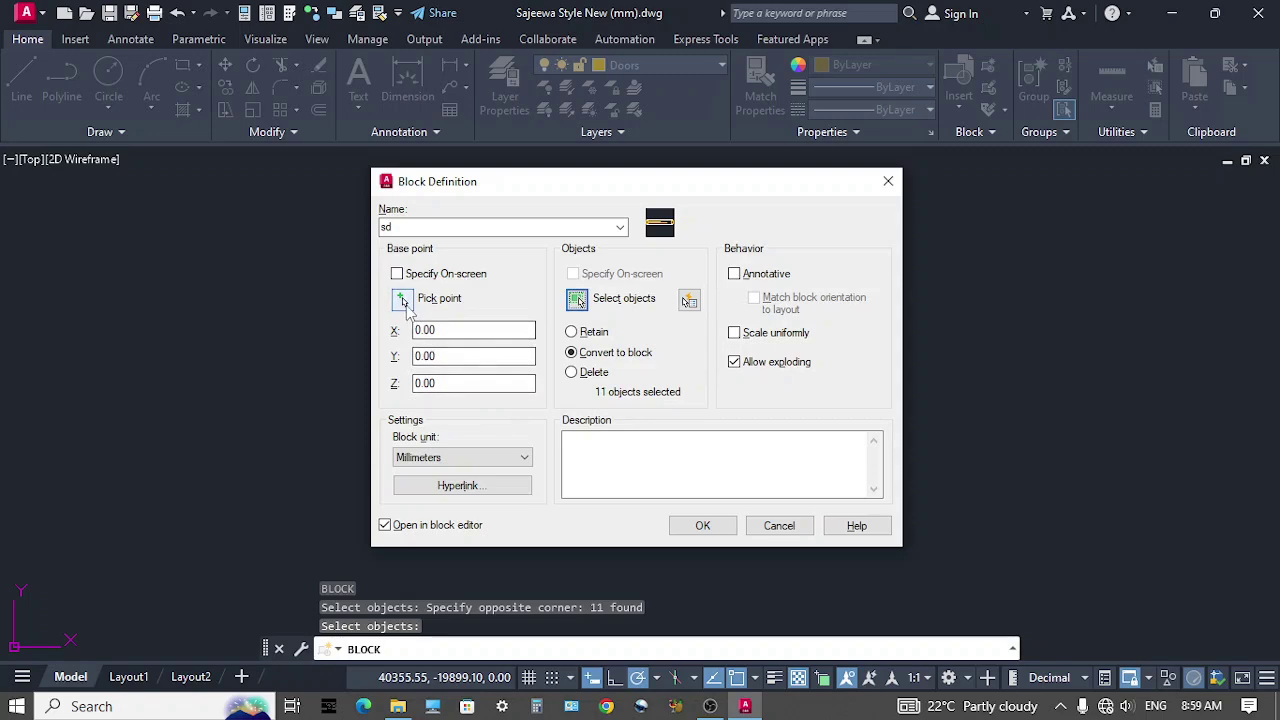
left_click(401, 300)
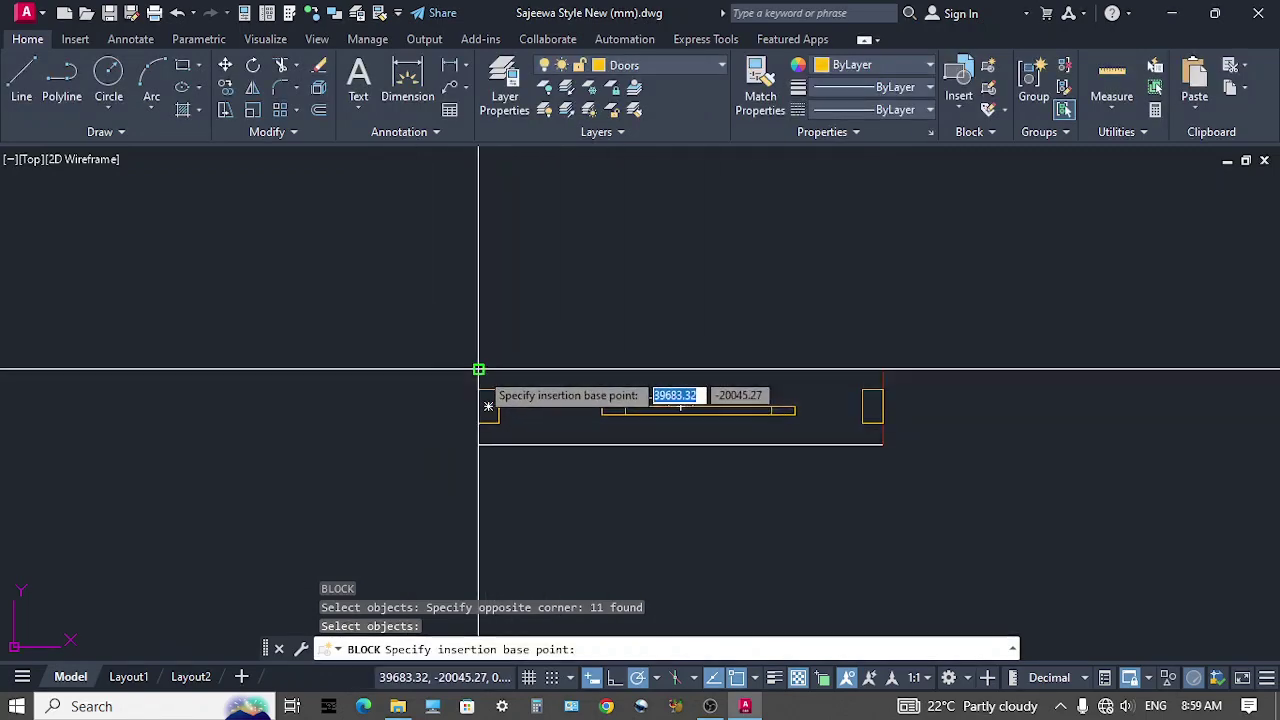
left_click(479, 370)
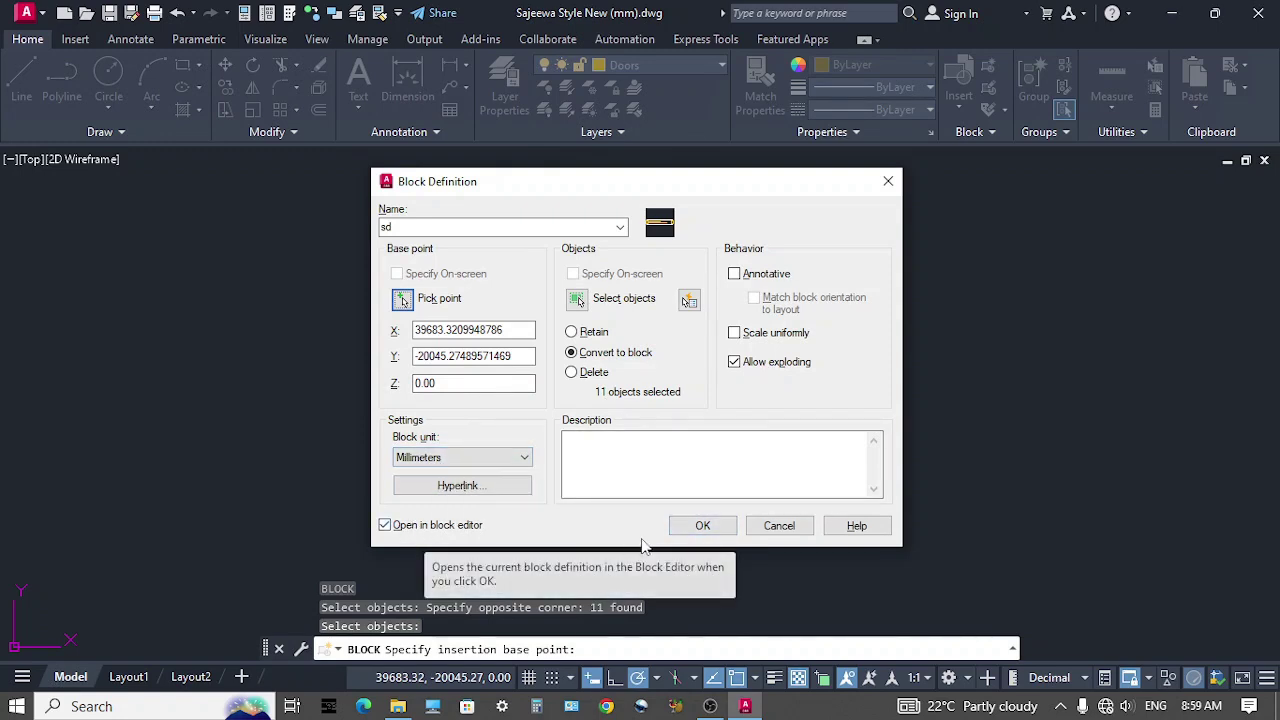
left_click(707, 531)
Add a vertical linear parameter from the opening's upper-left corner to its lower-left corner, with its label outside the left jamb
scroll(697, 432, "down", 2)
middle_click_drag(673, 420, 757, 423)
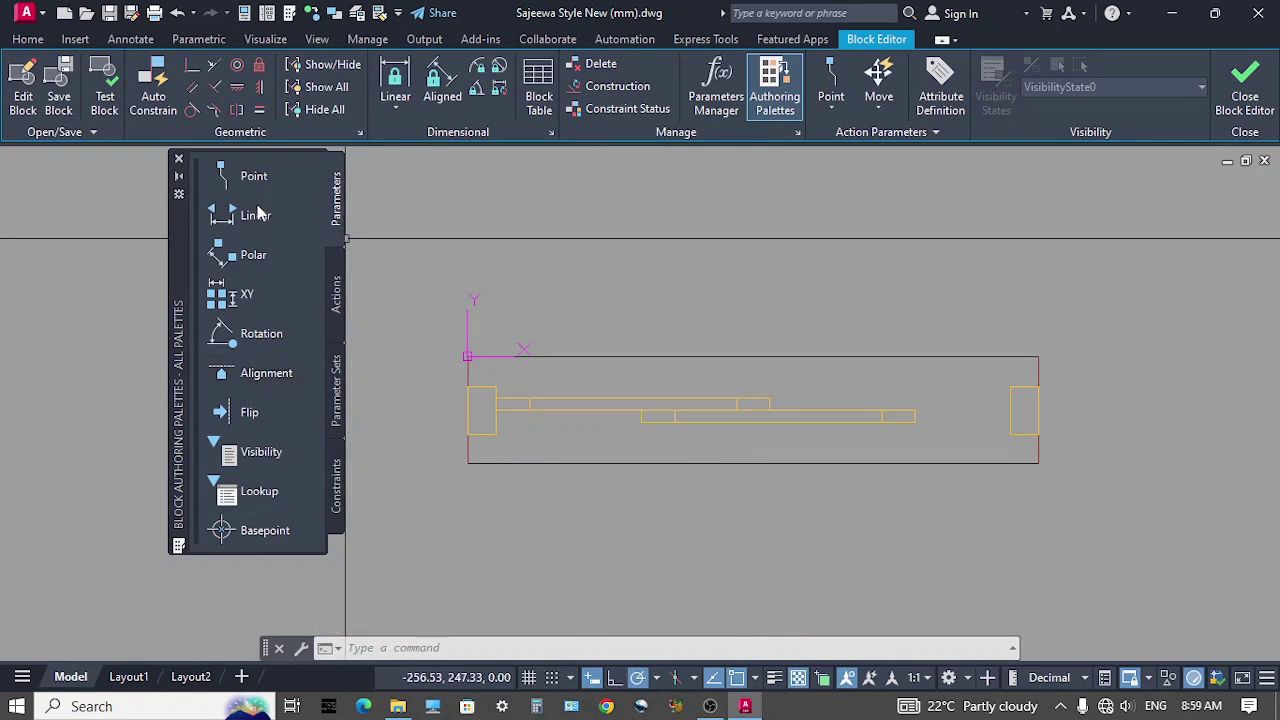
left_click(240, 220)
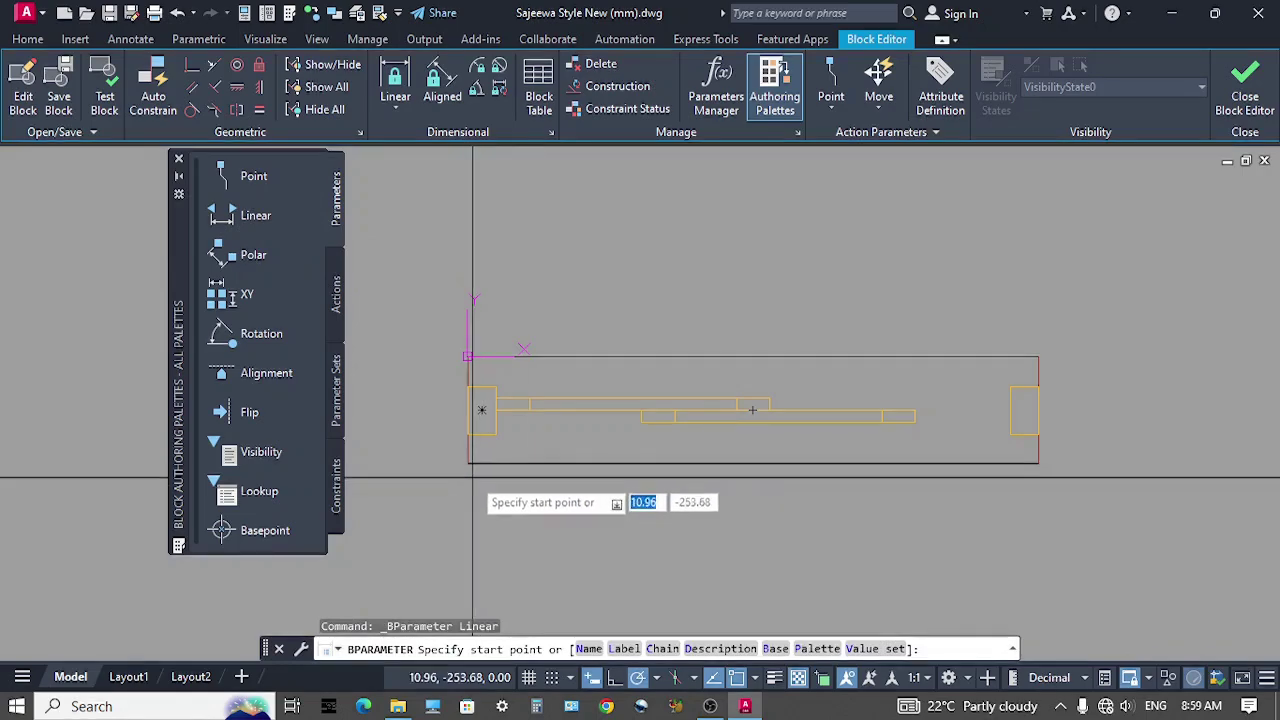
left_click(467, 356)
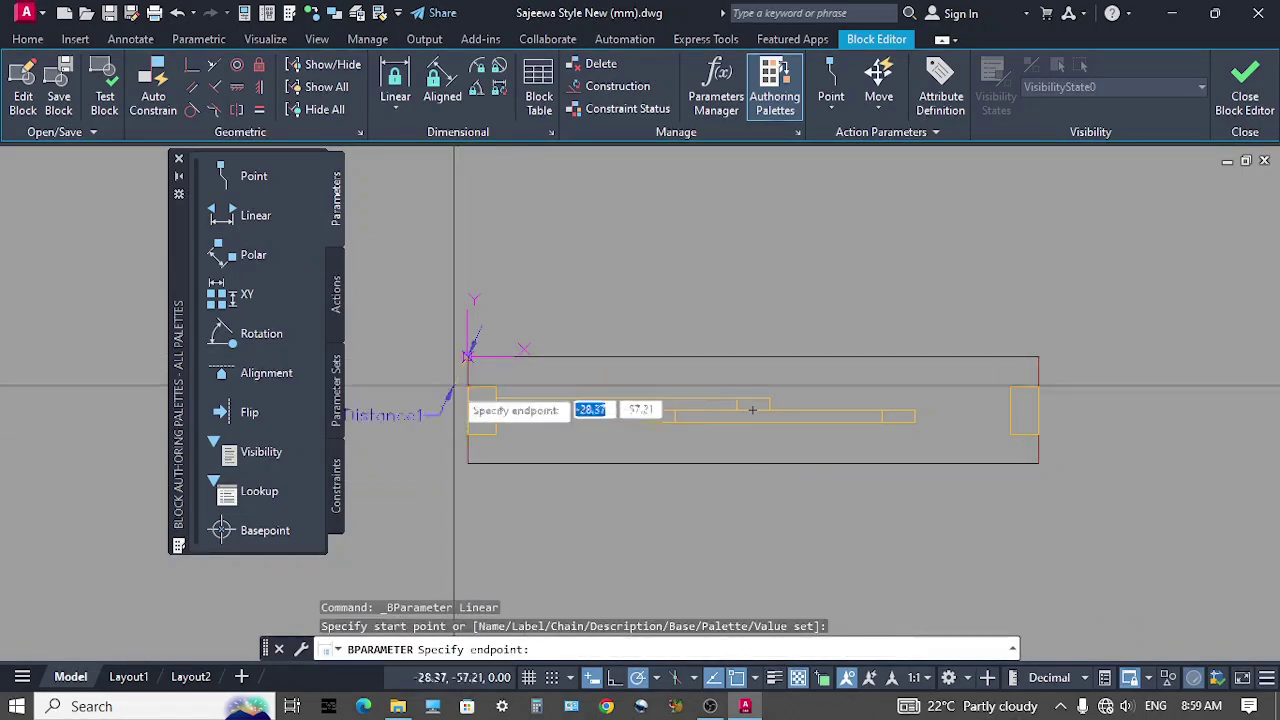
left_click(467, 462)
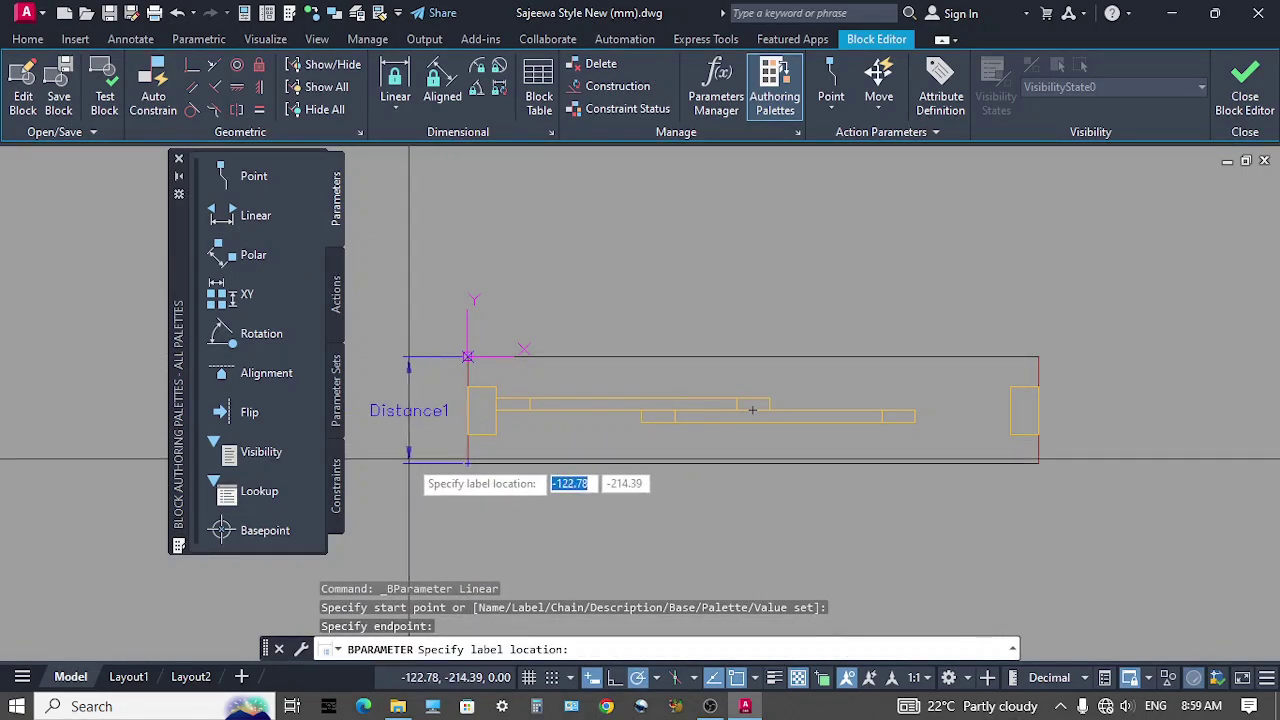
left_click(408, 466)
Add a horizontal linear parameter from the opening's lower-left corner to its lower-right corner, with its label below the door
key("Return")
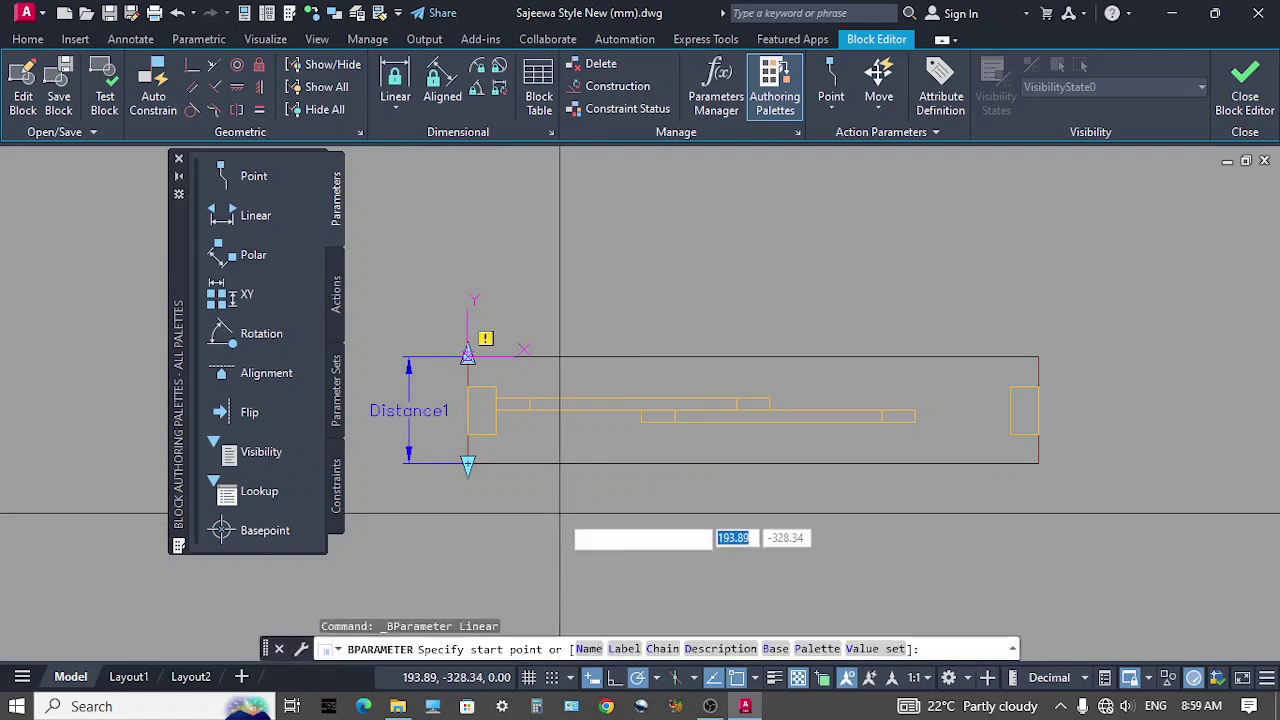
left_click(467, 463)
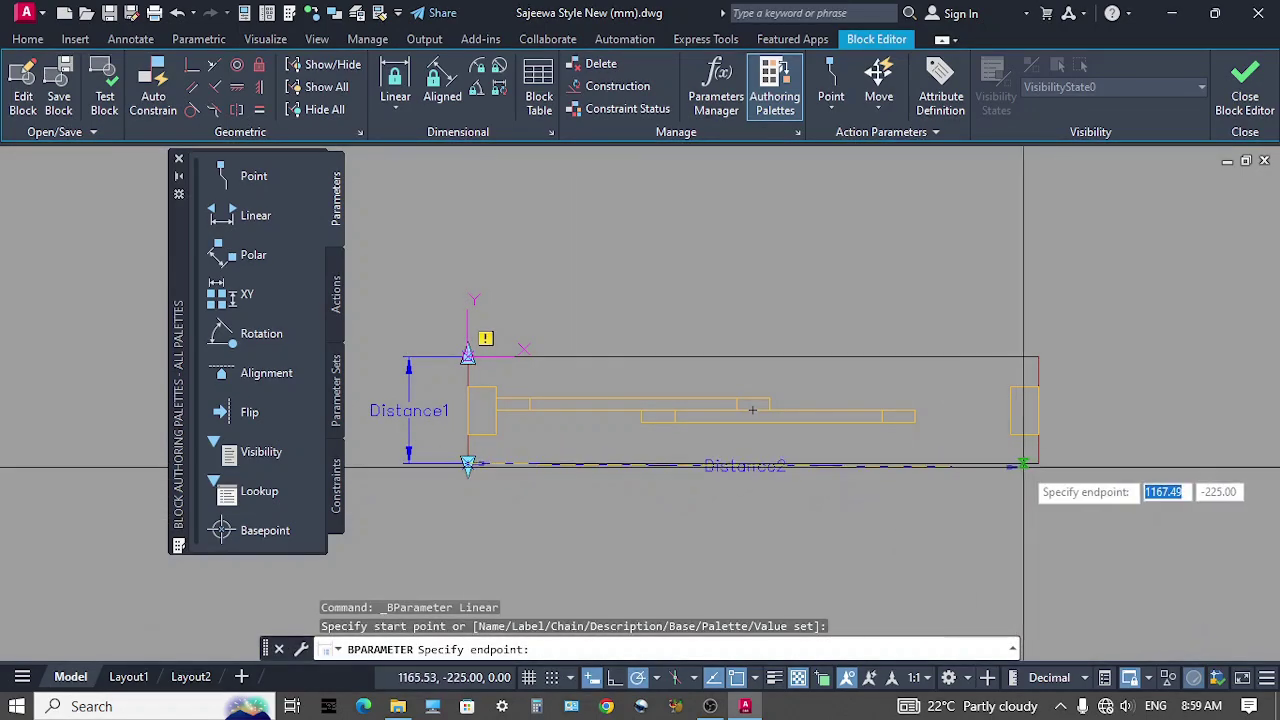
left_click(1038, 462)
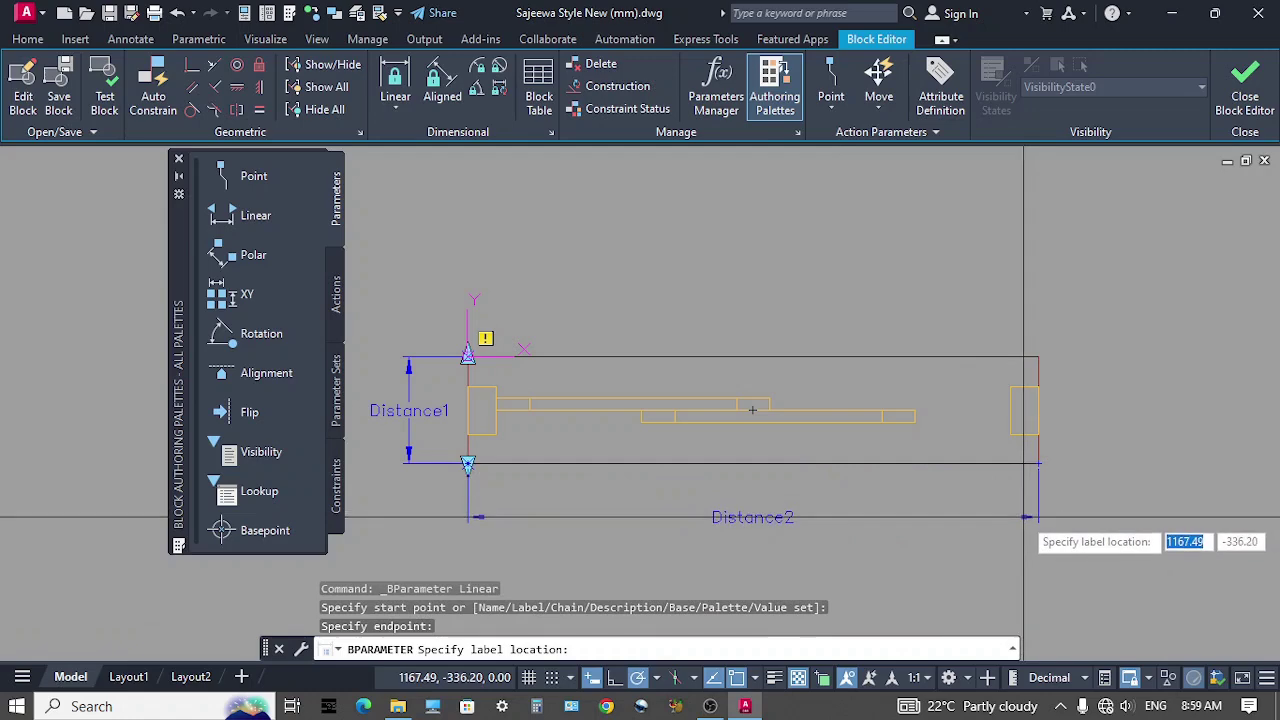
left_click(752, 517)
Place a base point parameter at the upper-left corner of the opening, on the block origin
middle_click_drag(789, 517, 860, 508)
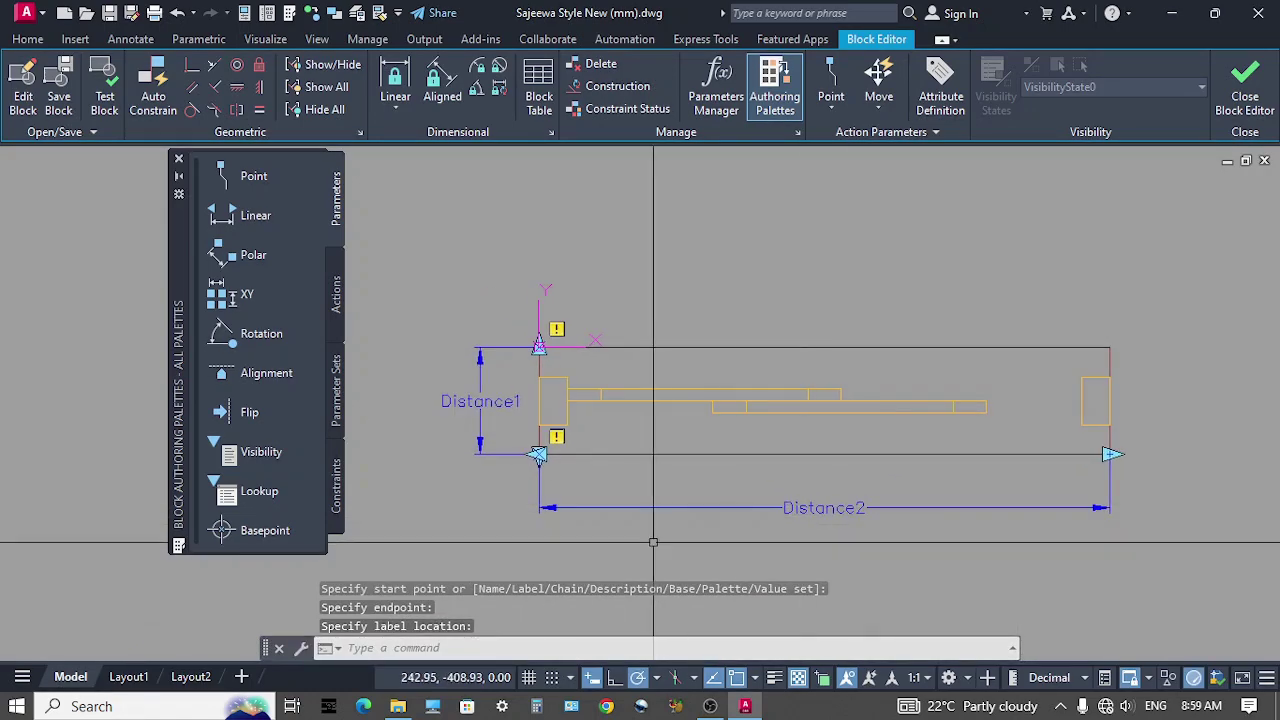
left_click(264, 531)
scroll(525, 360, "up", 4)
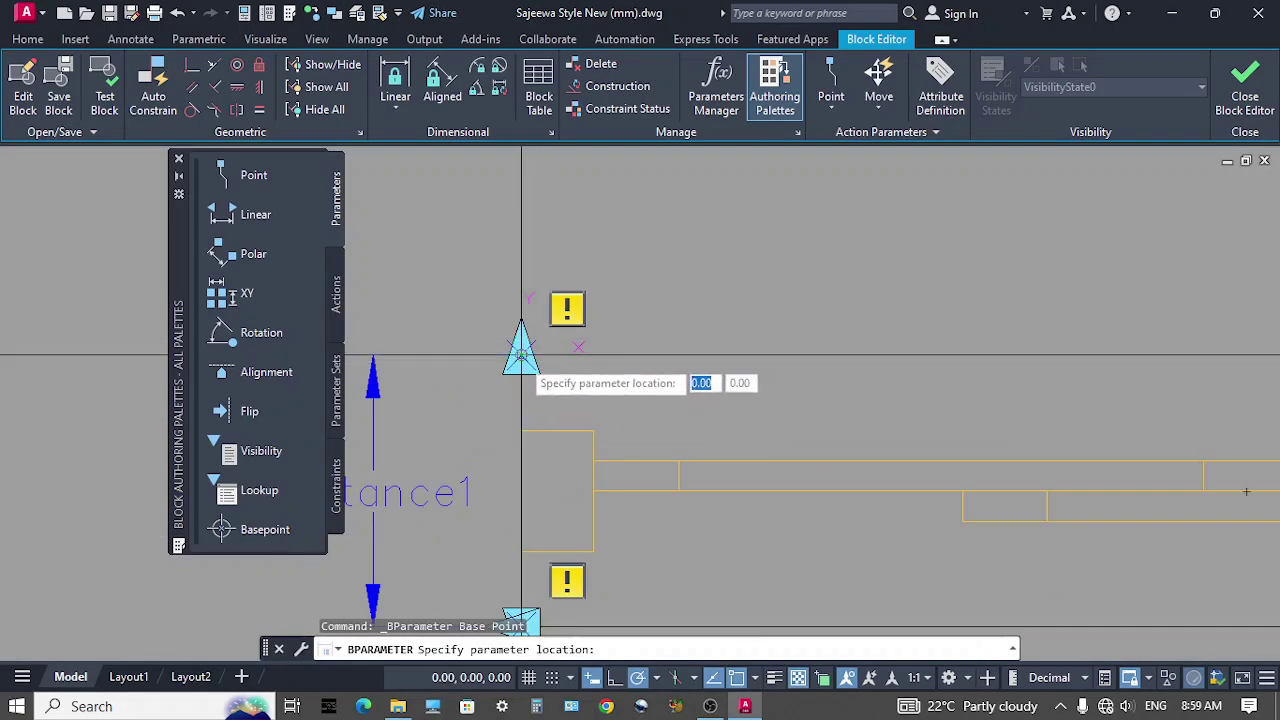
left_click(530, 358)
scroll(540, 362, "down", 4)
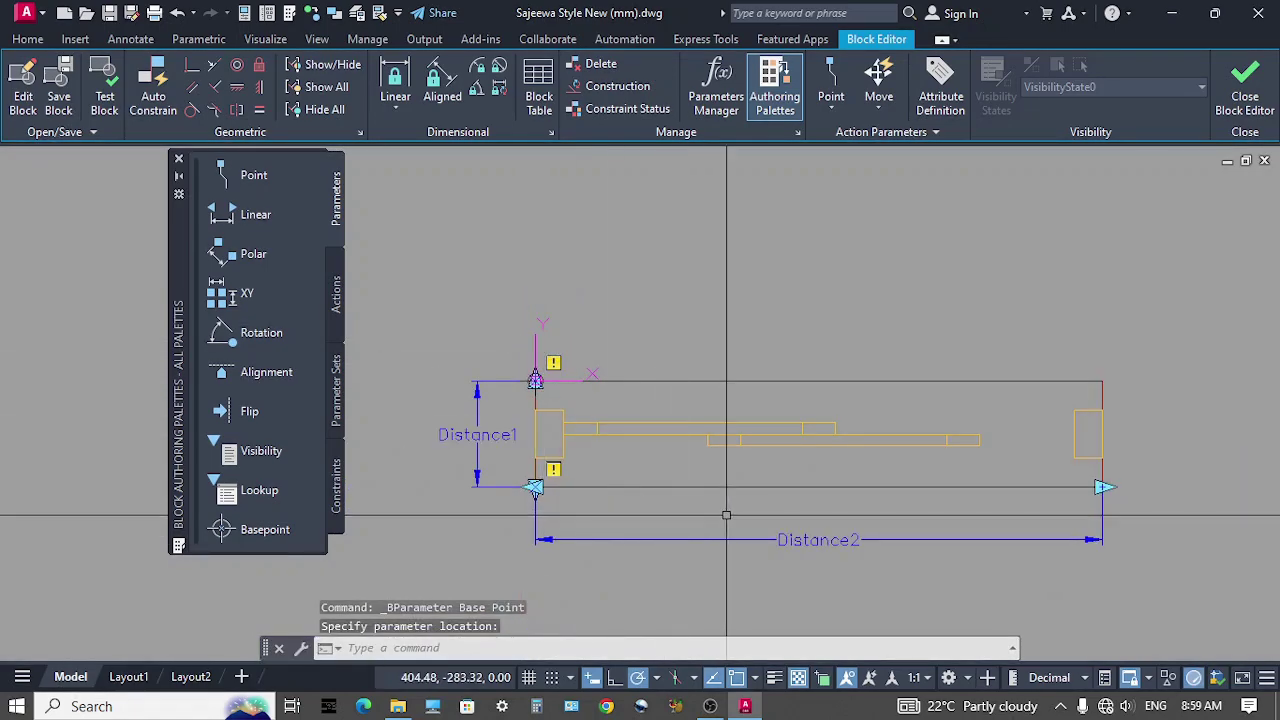
Change the distance name of the vertical linear parameter to "Wall Width" in its properties
middle_click_drag(726, 515, 713, 510)
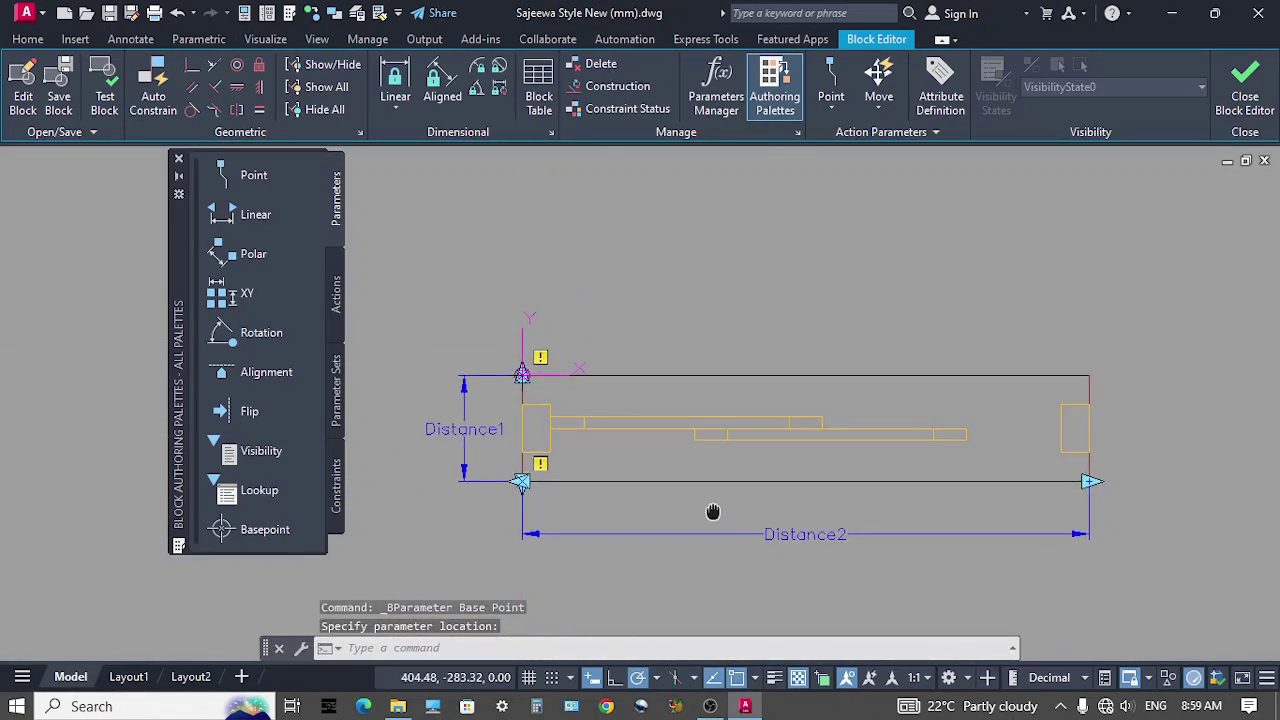
left_click(468, 420)
left_click(352, 172)
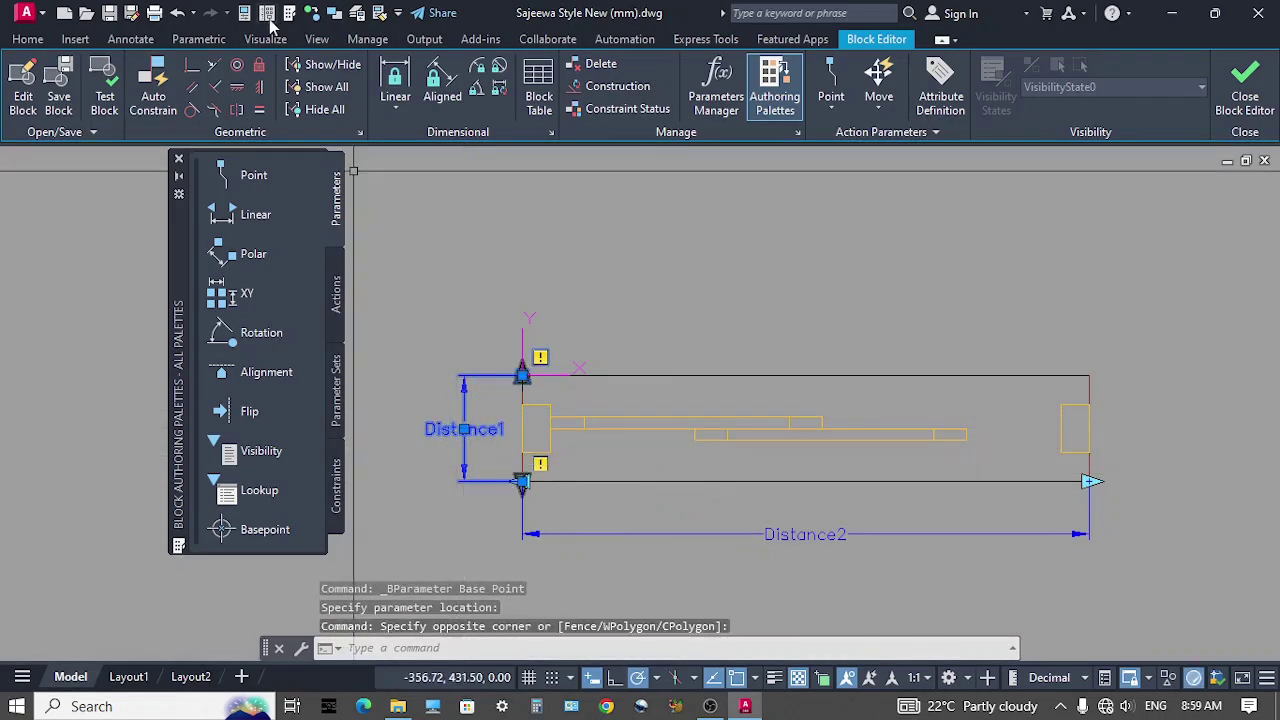
key("ctrl+1")
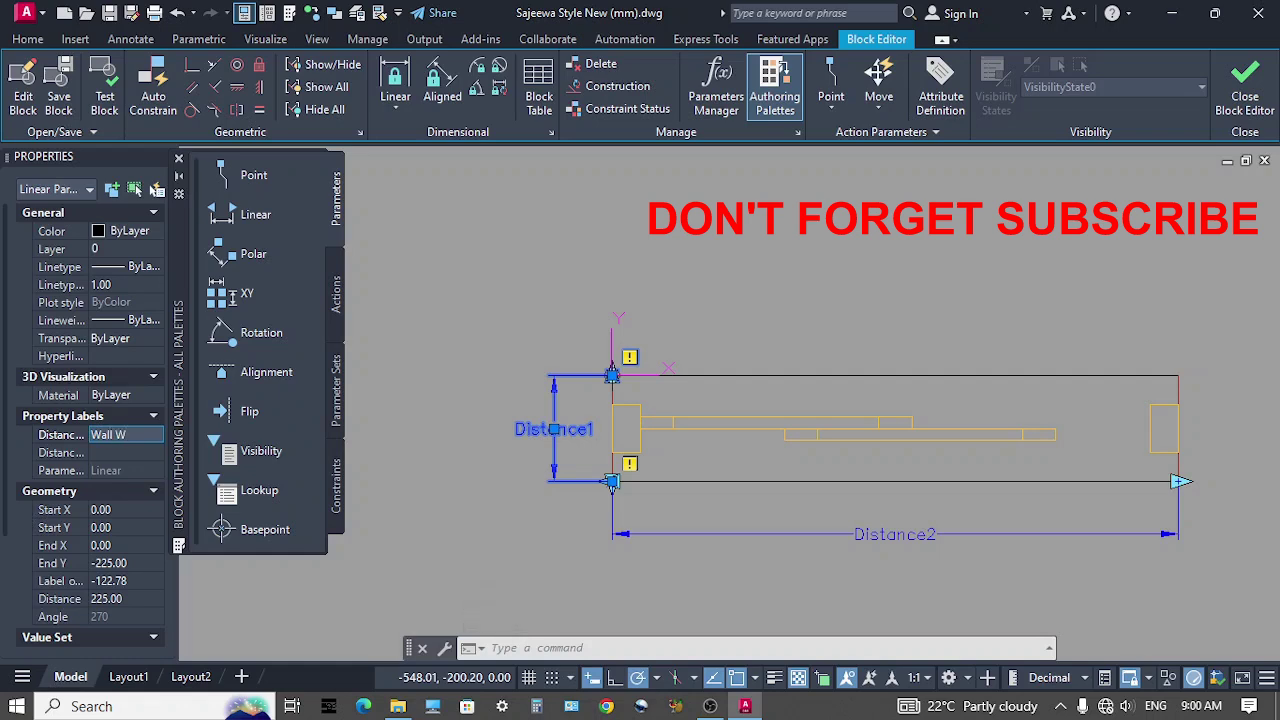
type("dth")
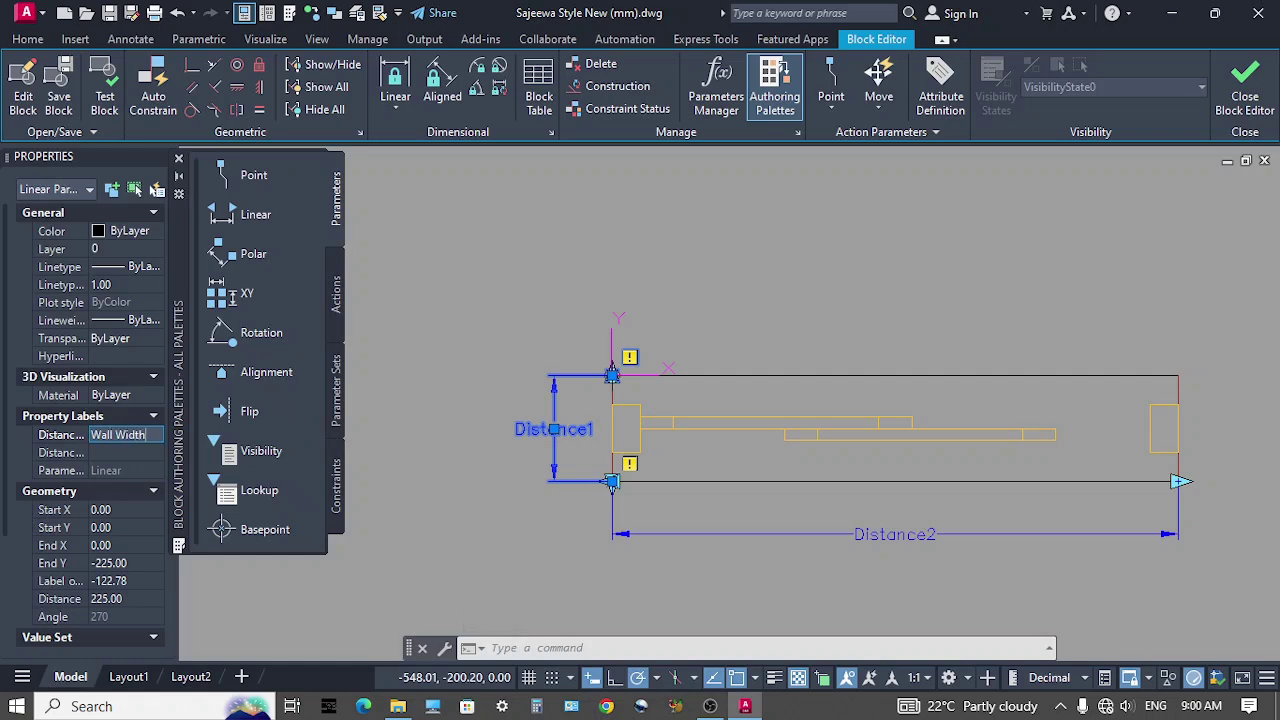
key("Return")
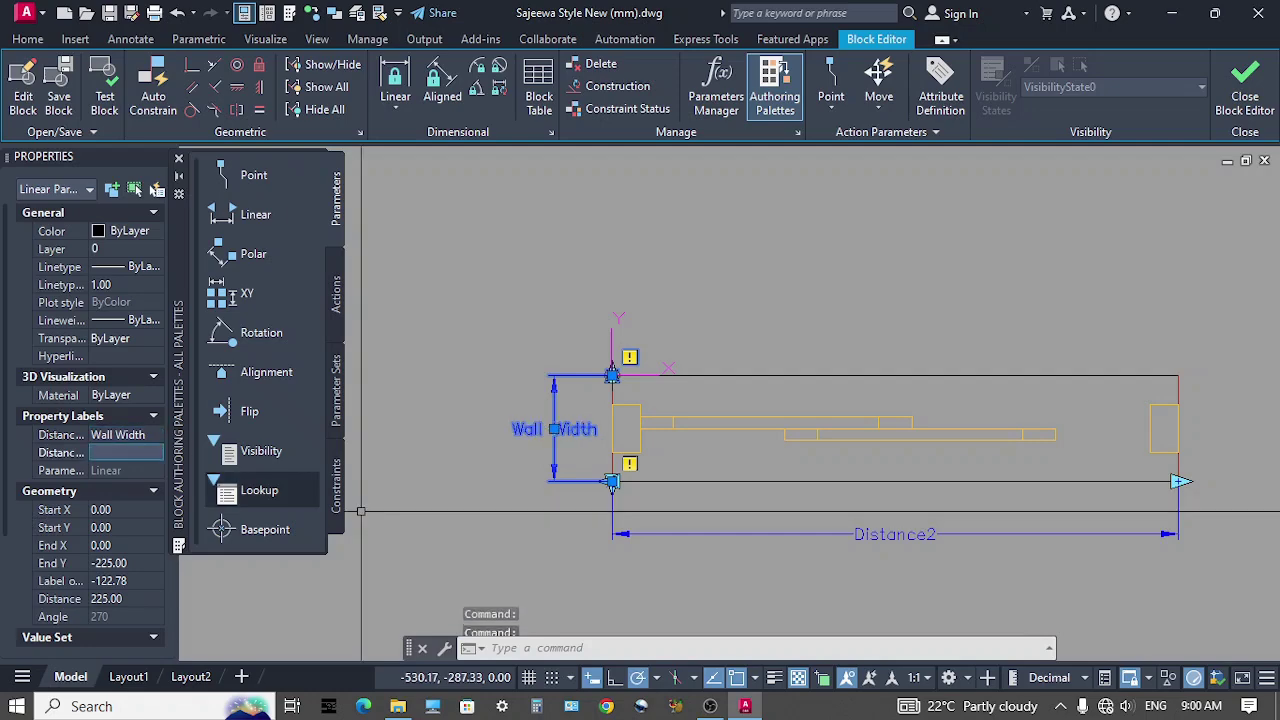
middle_click_drag(564, 490, 540, 493)
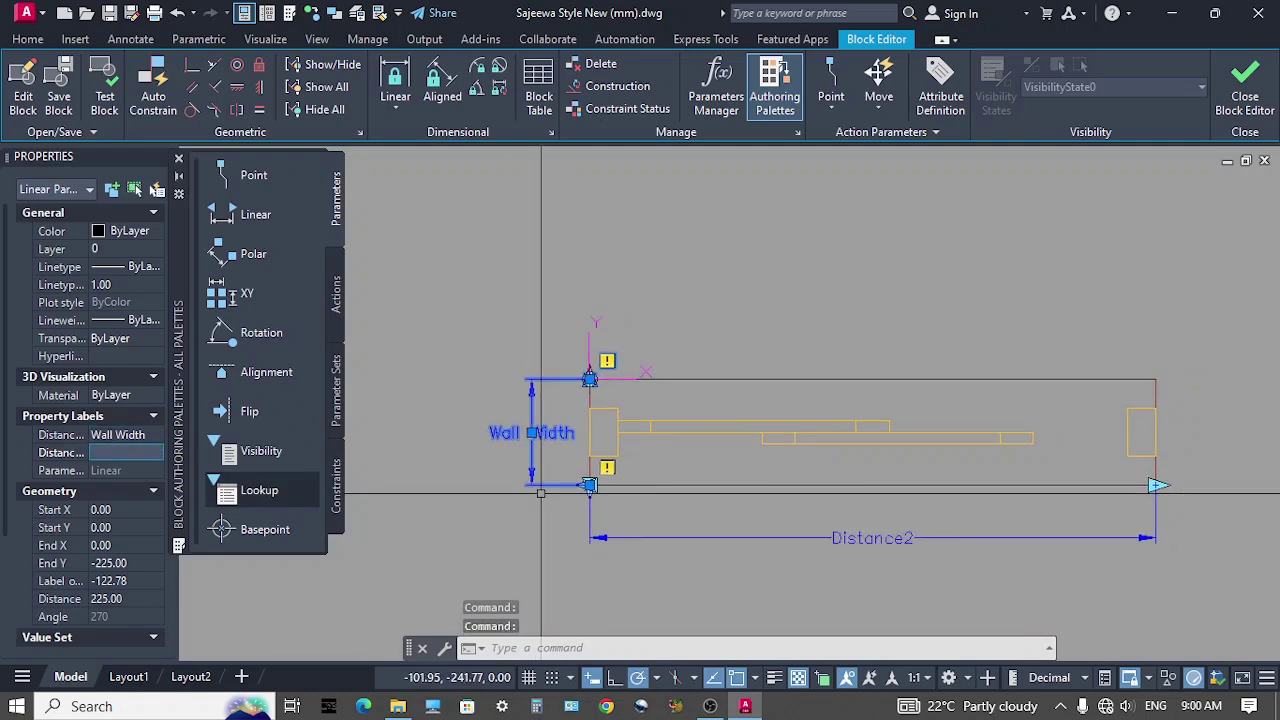
key("Escape")
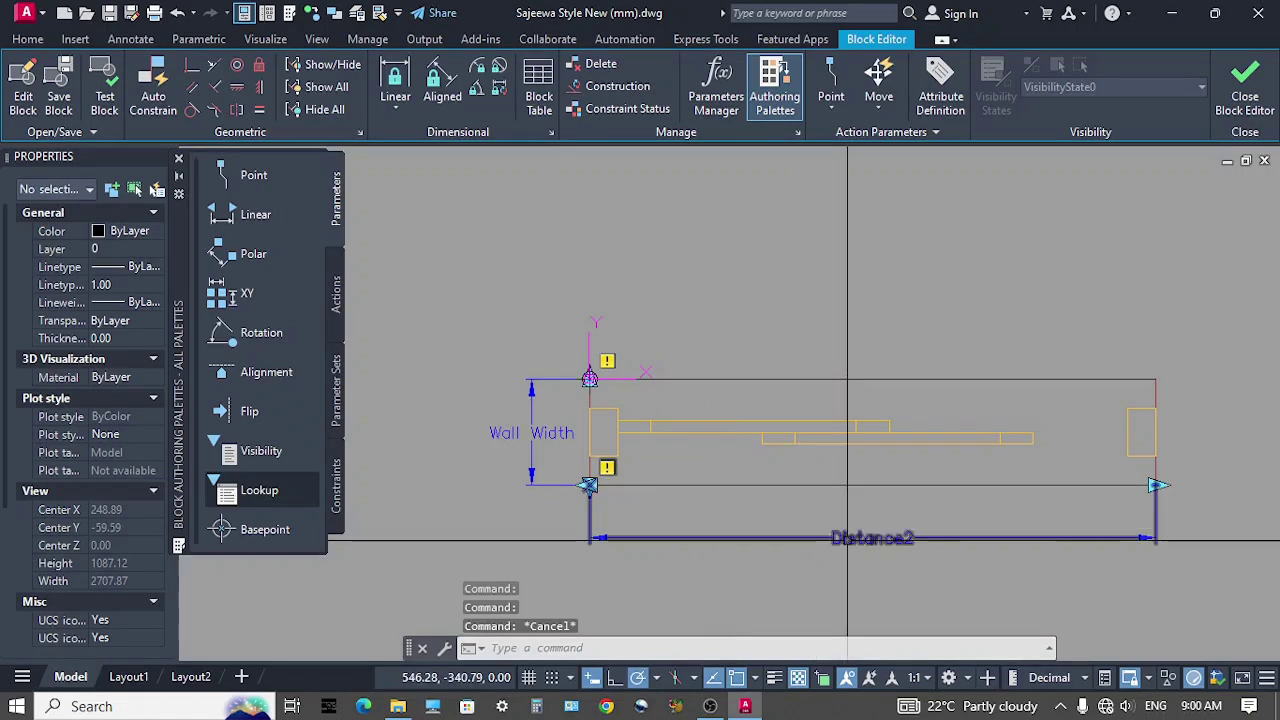
Change the distance name of the horizontal linear parameter to "D. Width"
left_click(590, 527)
left_click(148, 435)
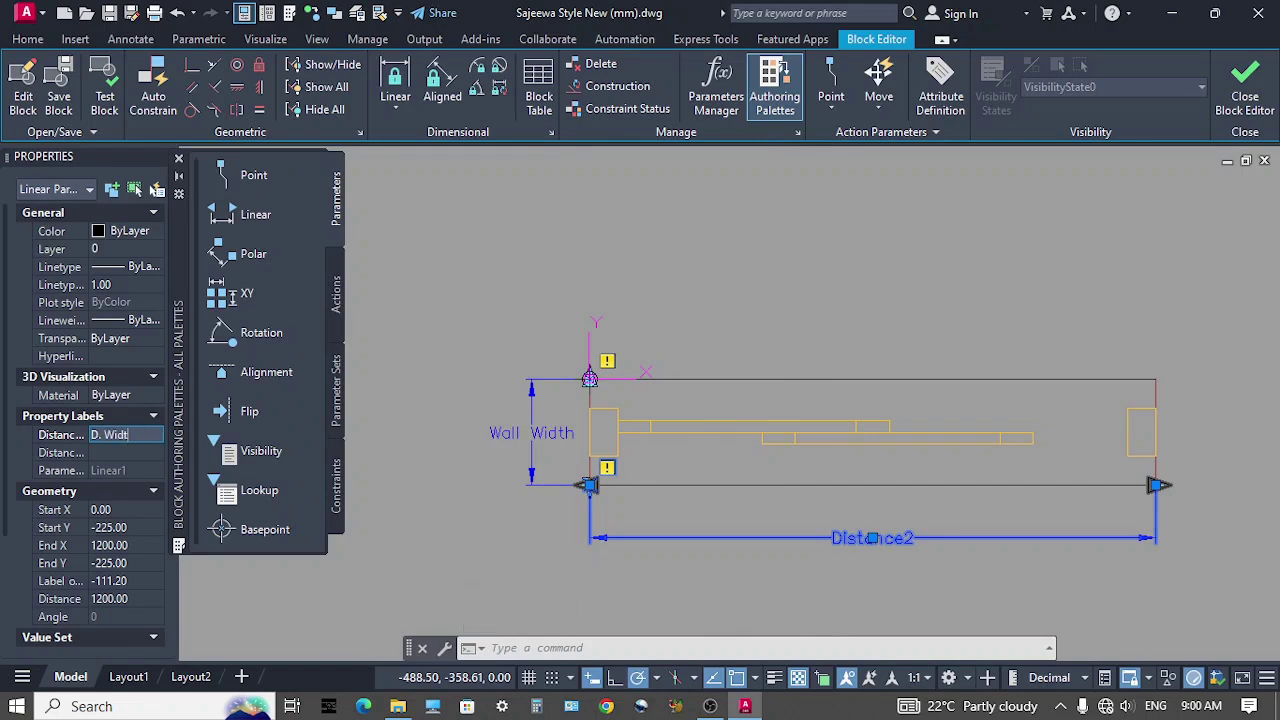
middle_click_drag(468, 514, 459, 512)
key("Escape")
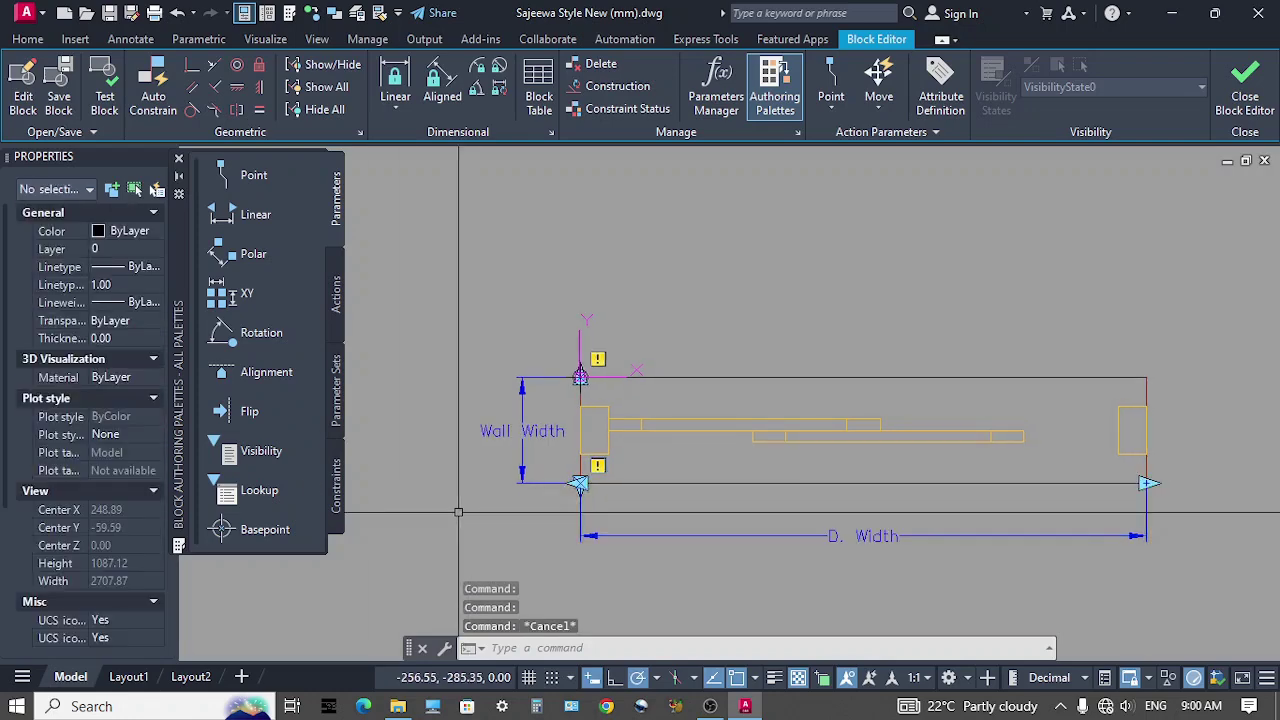
Set the number of grips to 1 for both the Wall Width and D. Width parameters
left_click(764, 547)
left_click(690, 525)
left_click(559, 468)
left_click(510, 461)
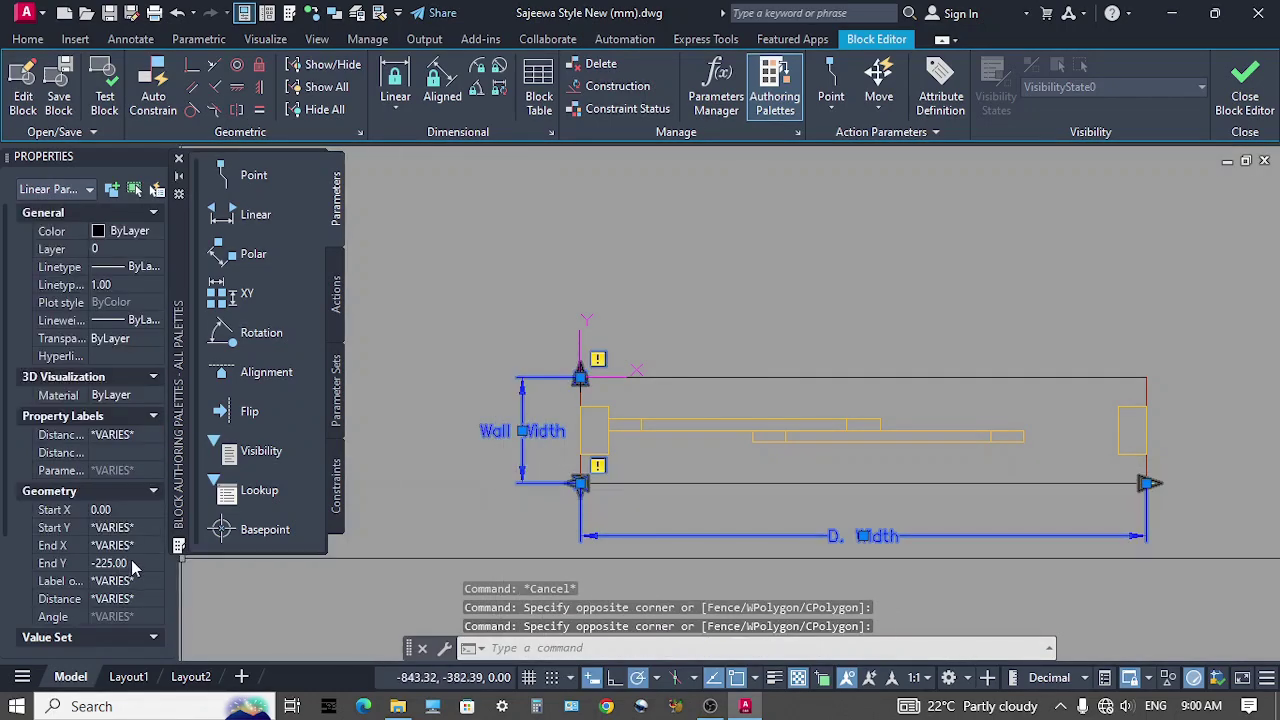
scroll(133, 578, "down", 3)
left_click(159, 622)
left_click(159, 626)
left_click(95, 657)
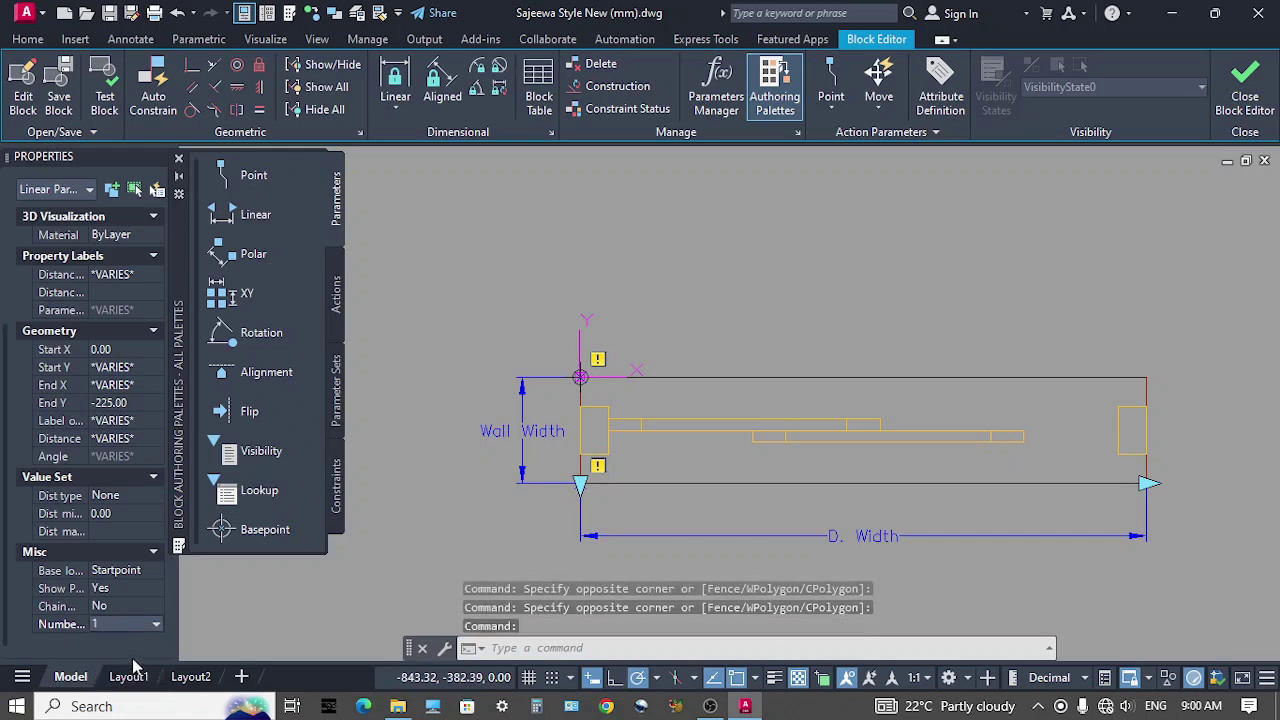
key("Escape")
Add a stretch action to D. Width's right endpoint, framing the opening's right end and including the lower sliding panel, right jamb and wipeout
left_click(337, 312)
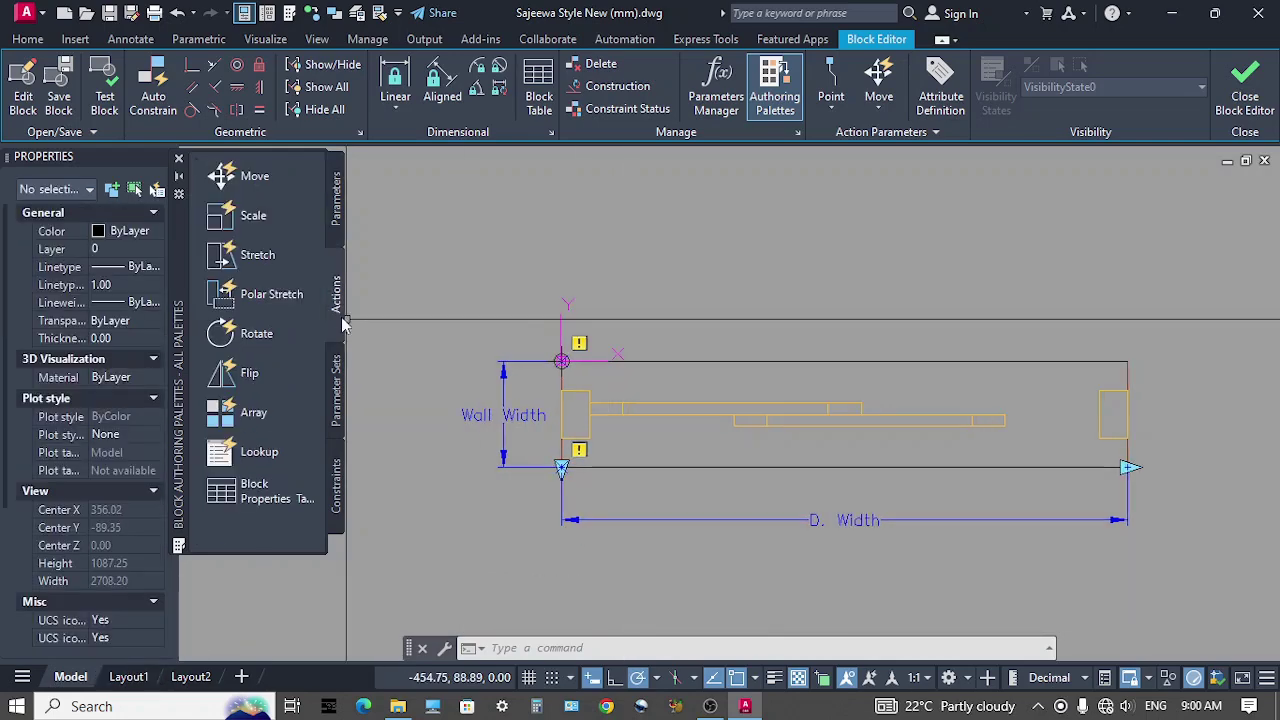
left_click(258, 258)
middle_click_drag(840, 466, 736, 446)
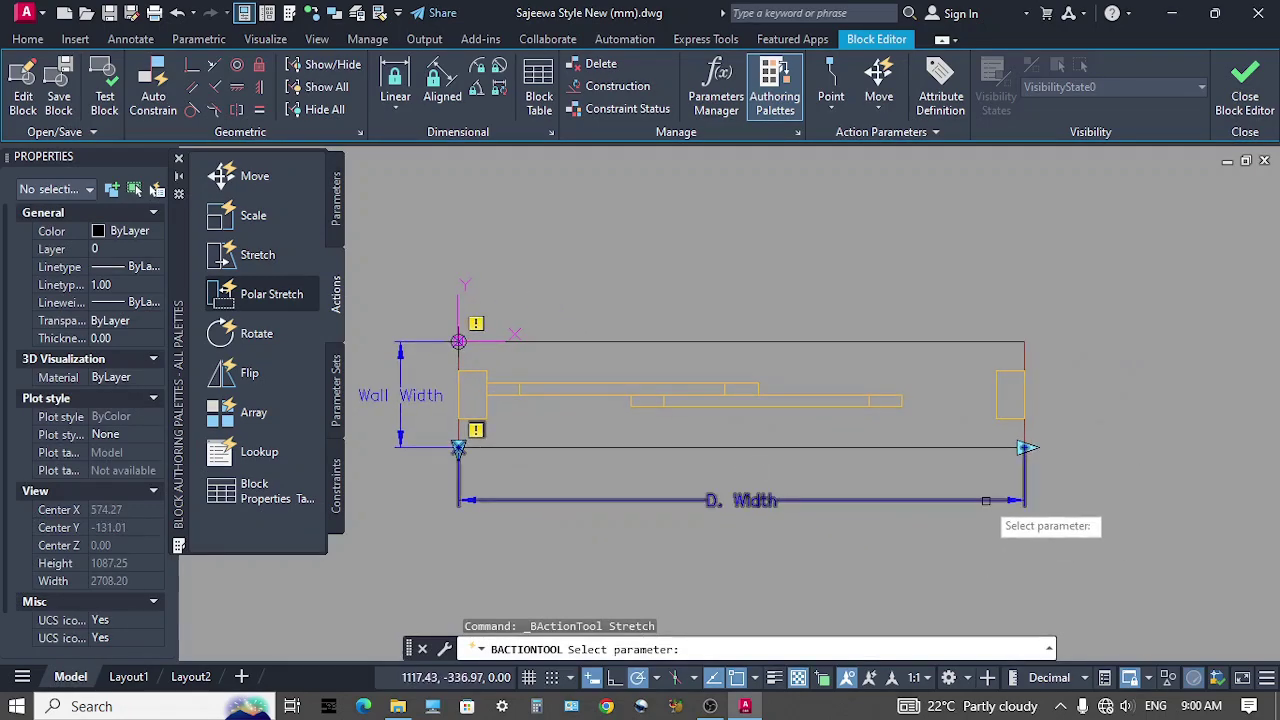
left_click(986, 501)
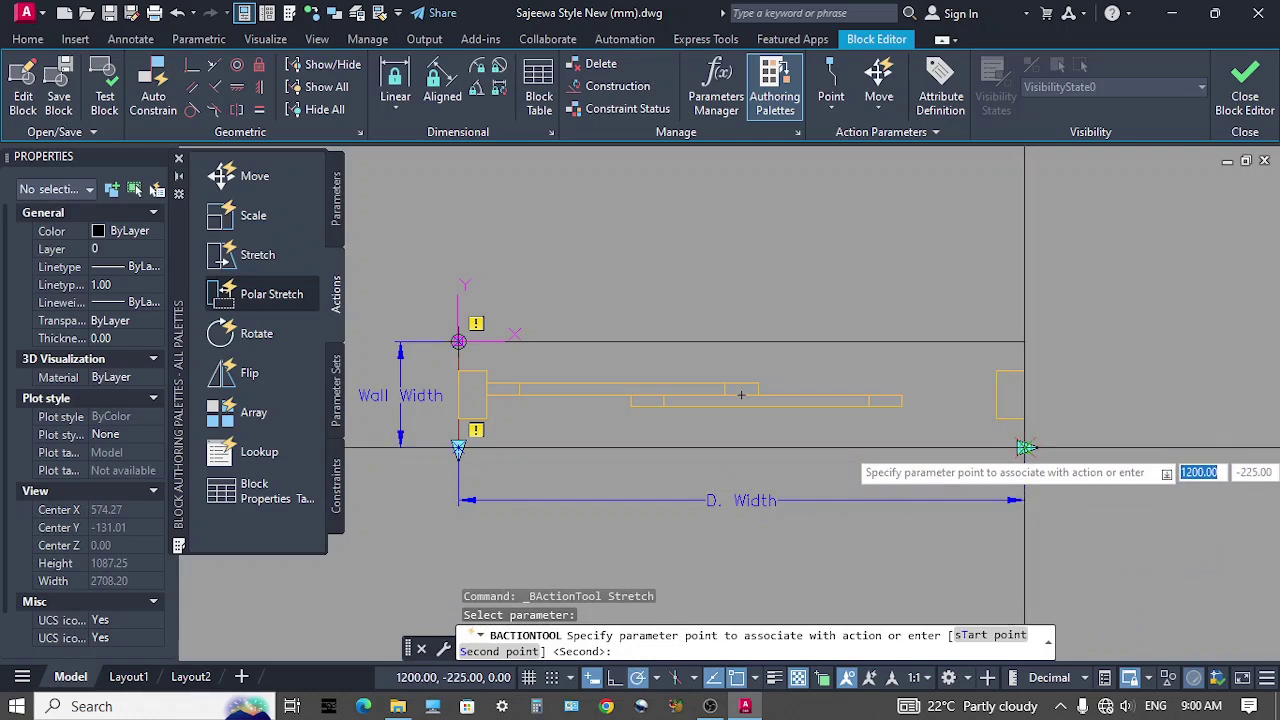
left_click(1030, 450)
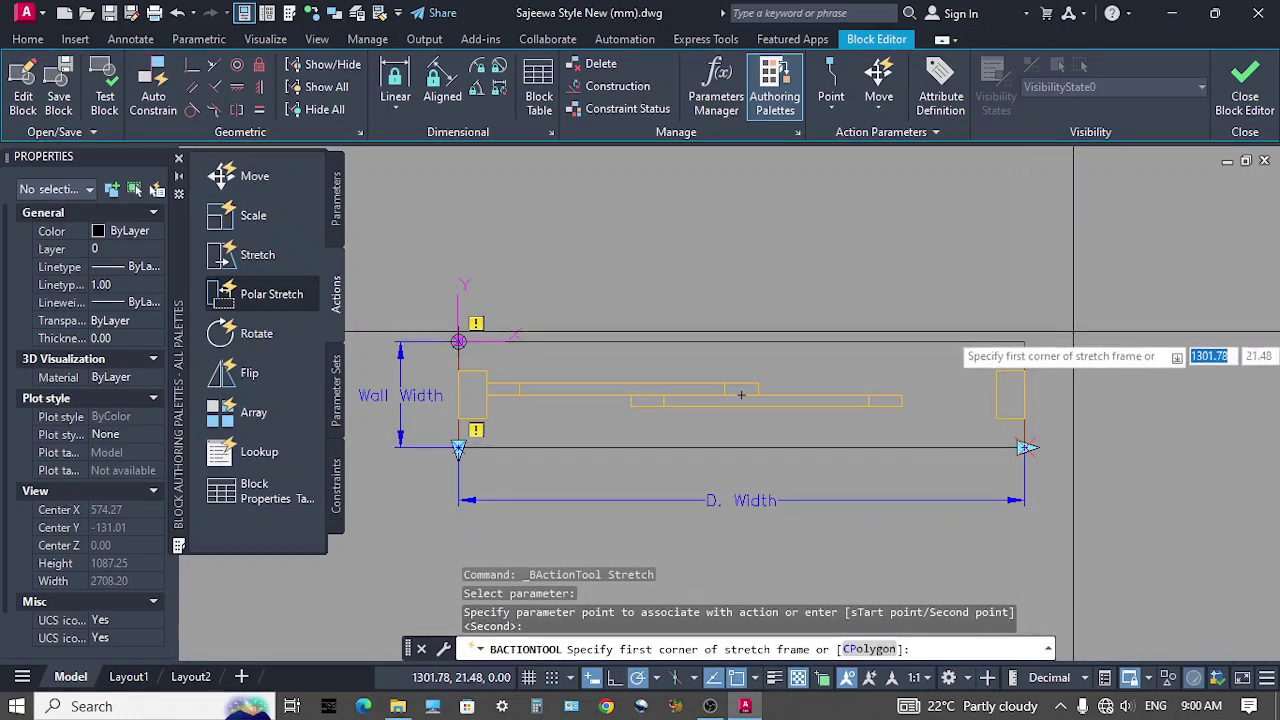
left_click(1089, 291)
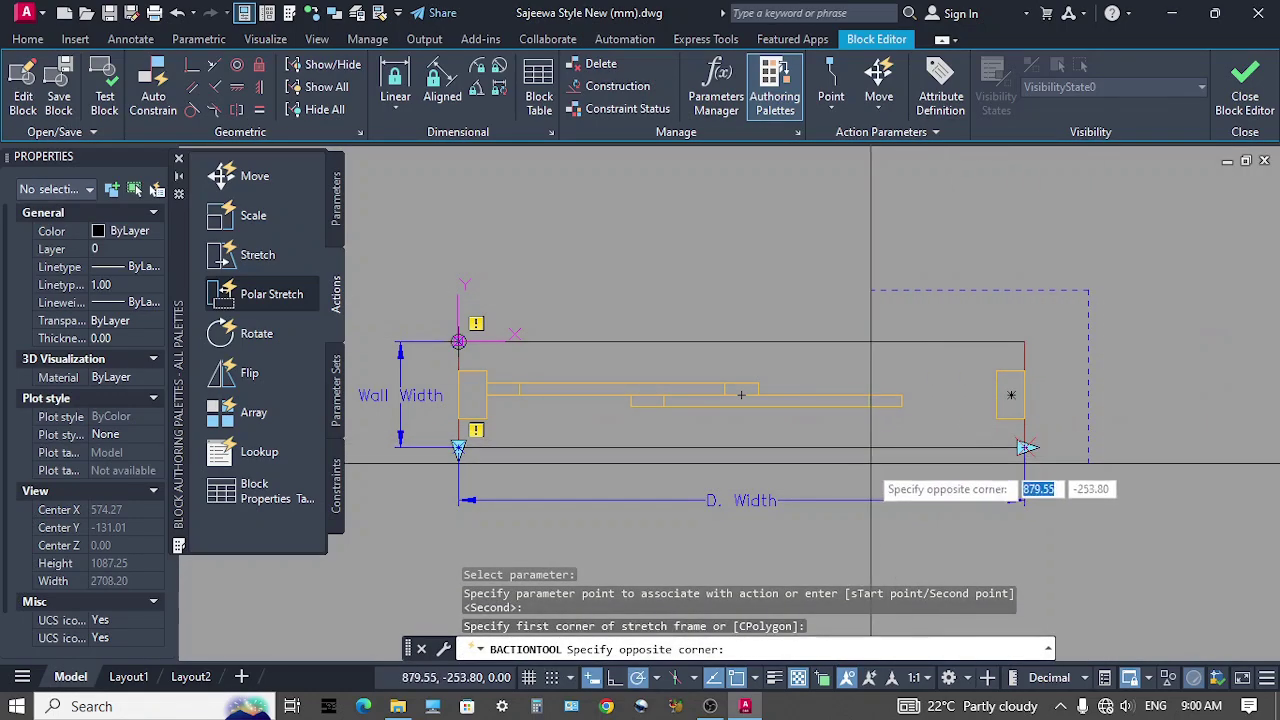
left_click(824, 482)
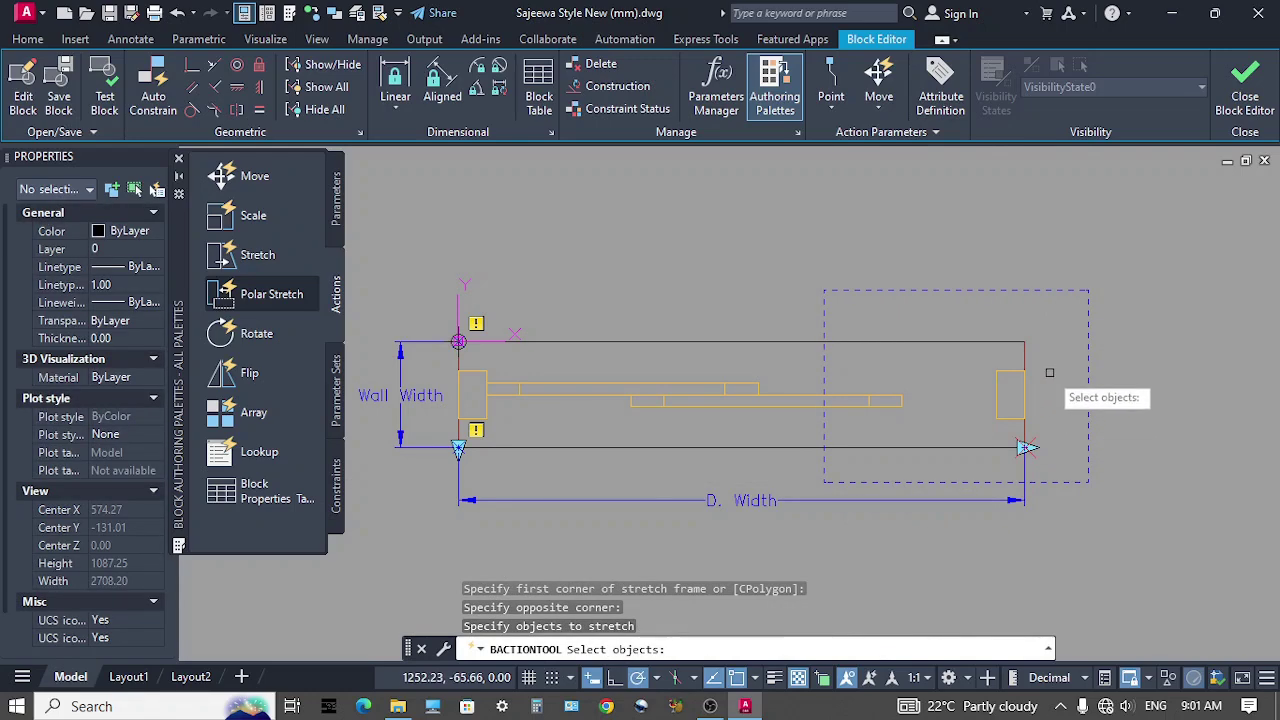
left_click(1050, 315)
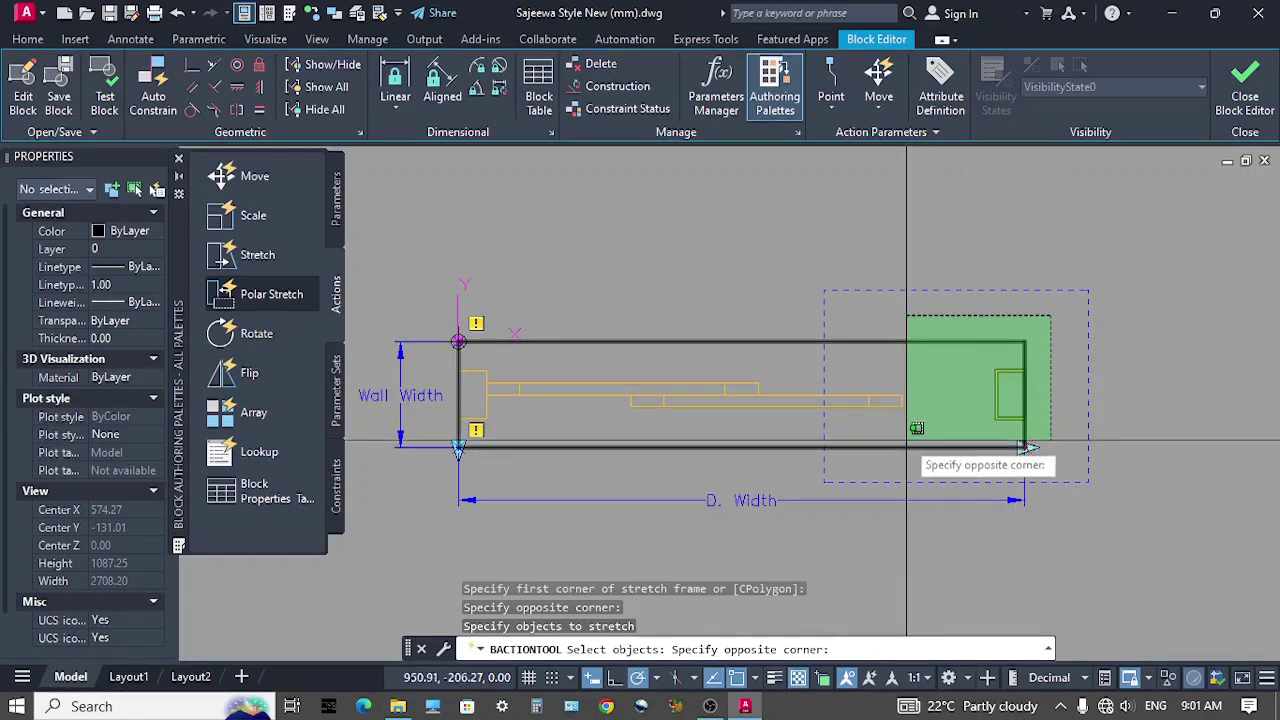
left_click(869, 448)
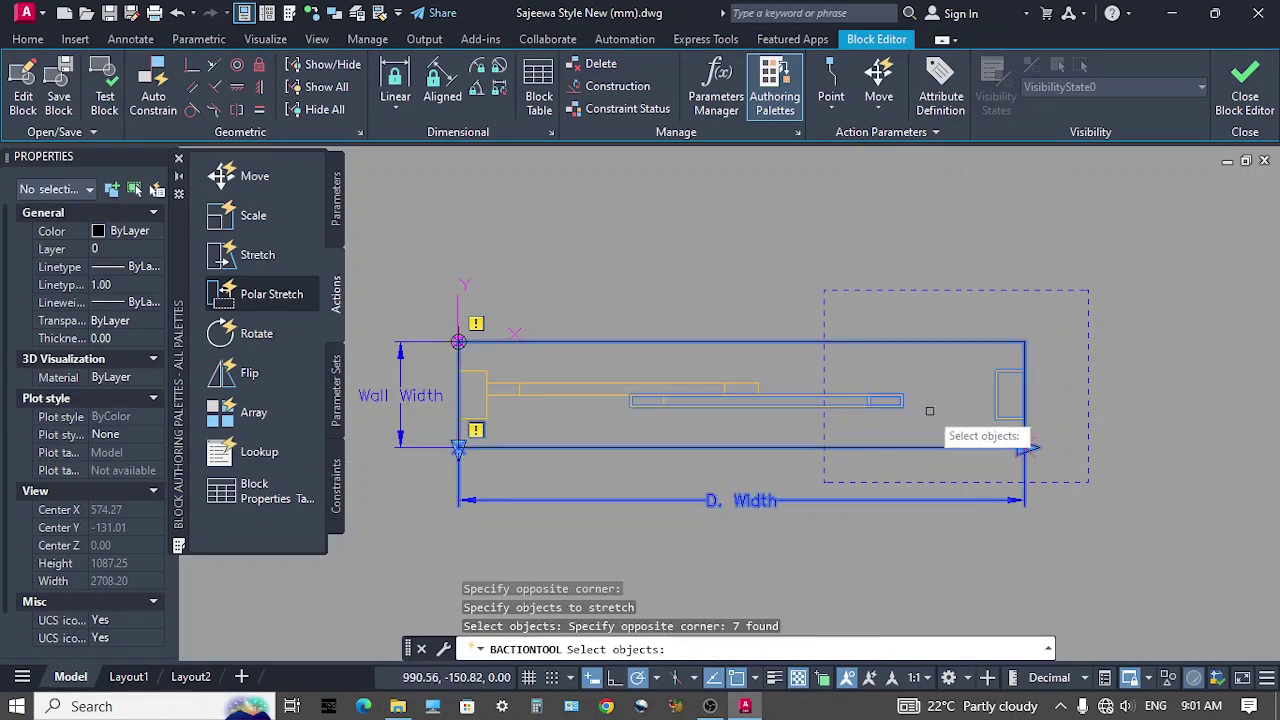
middle_click_drag(861, 482, 916, 474)
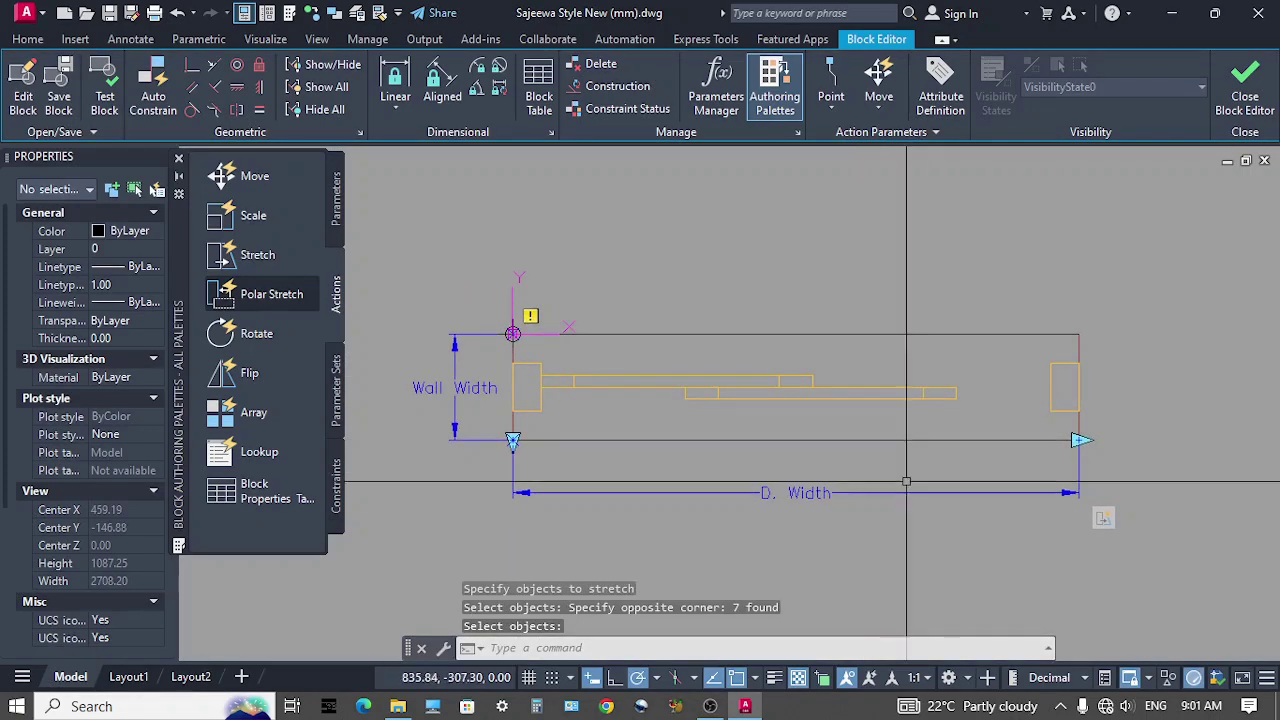
Add a second stretch action to D. Width's right endpoint, framing the middle of the opening and including the inner ends of both sliding panels
left_click(258, 257)
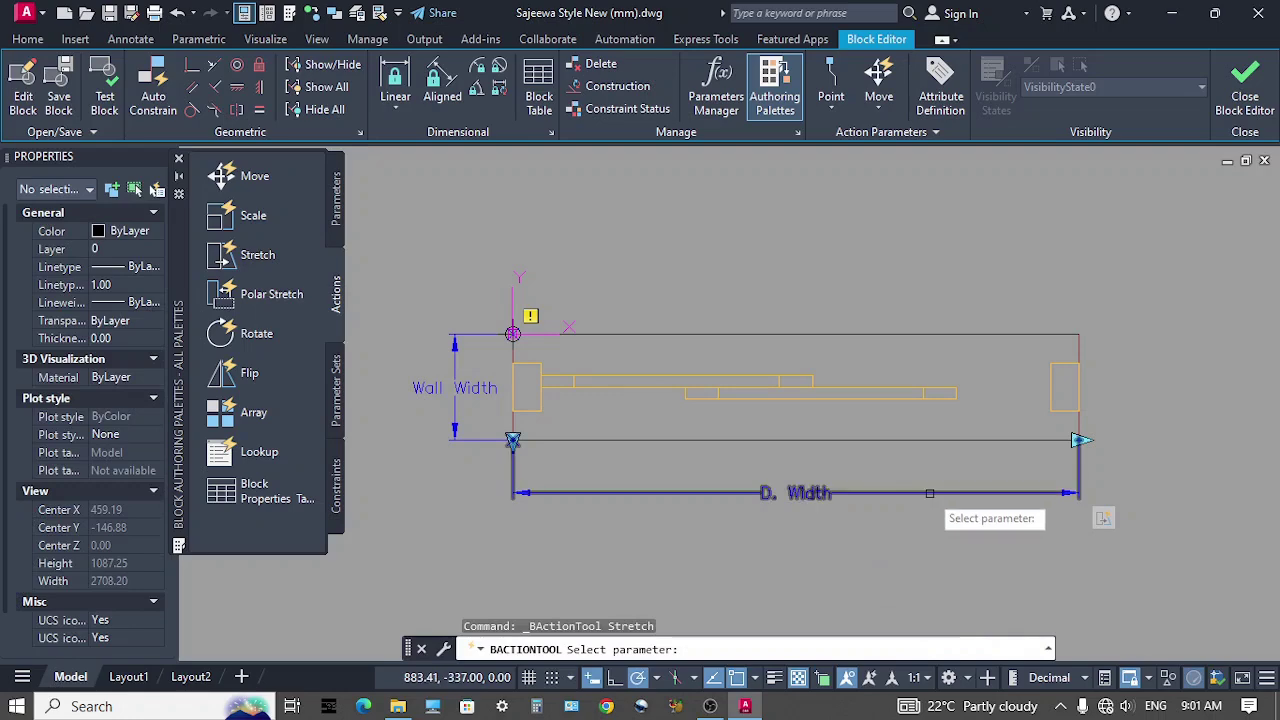
left_click(1040, 493)
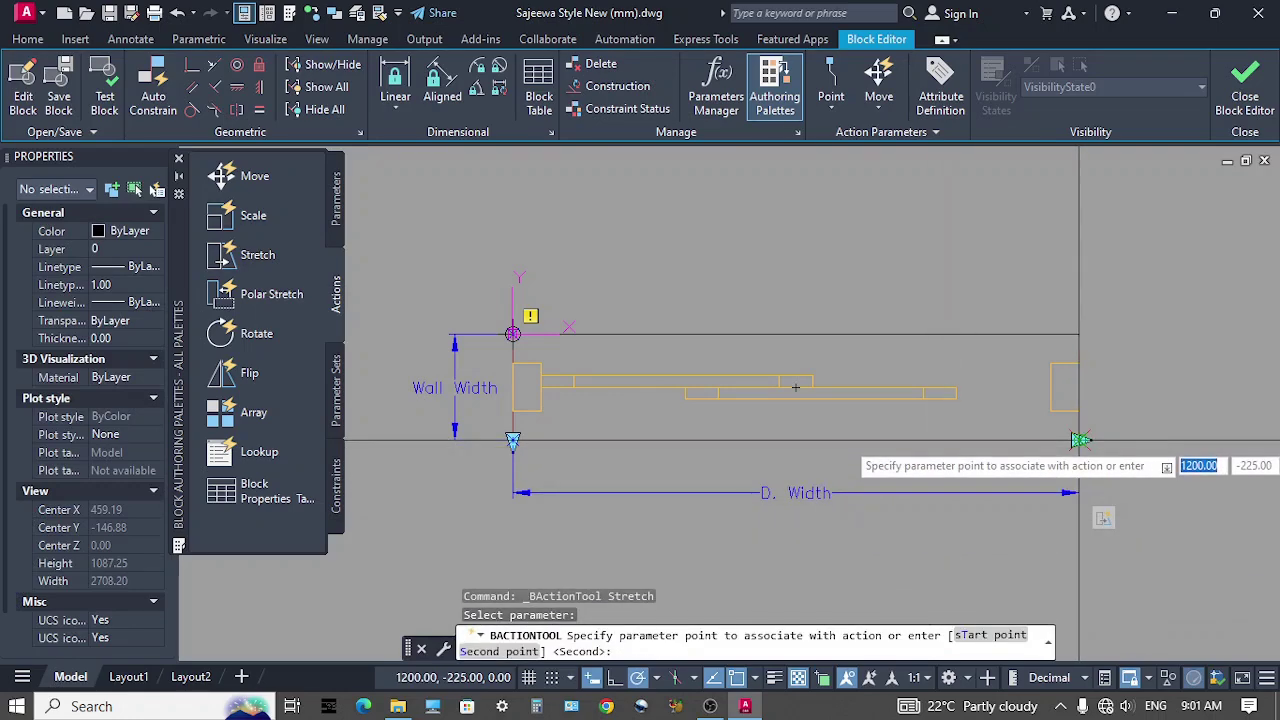
left_click(1080, 440)
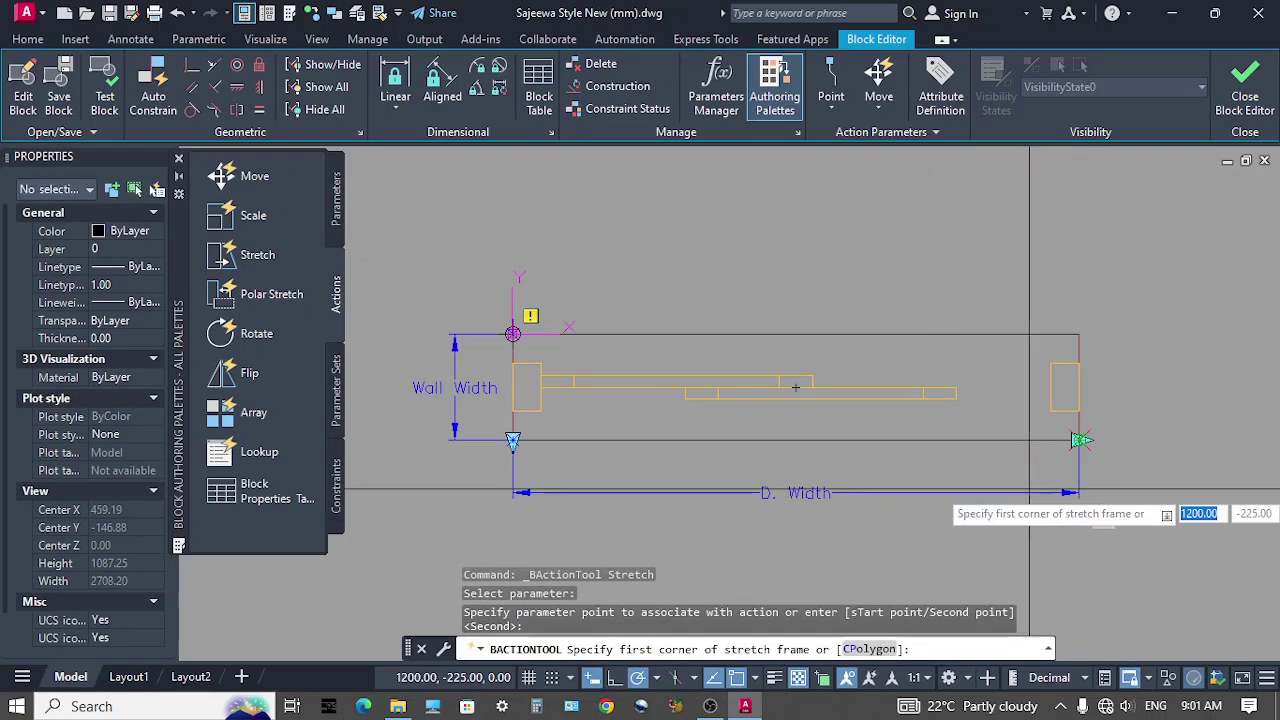
left_click(893, 288)
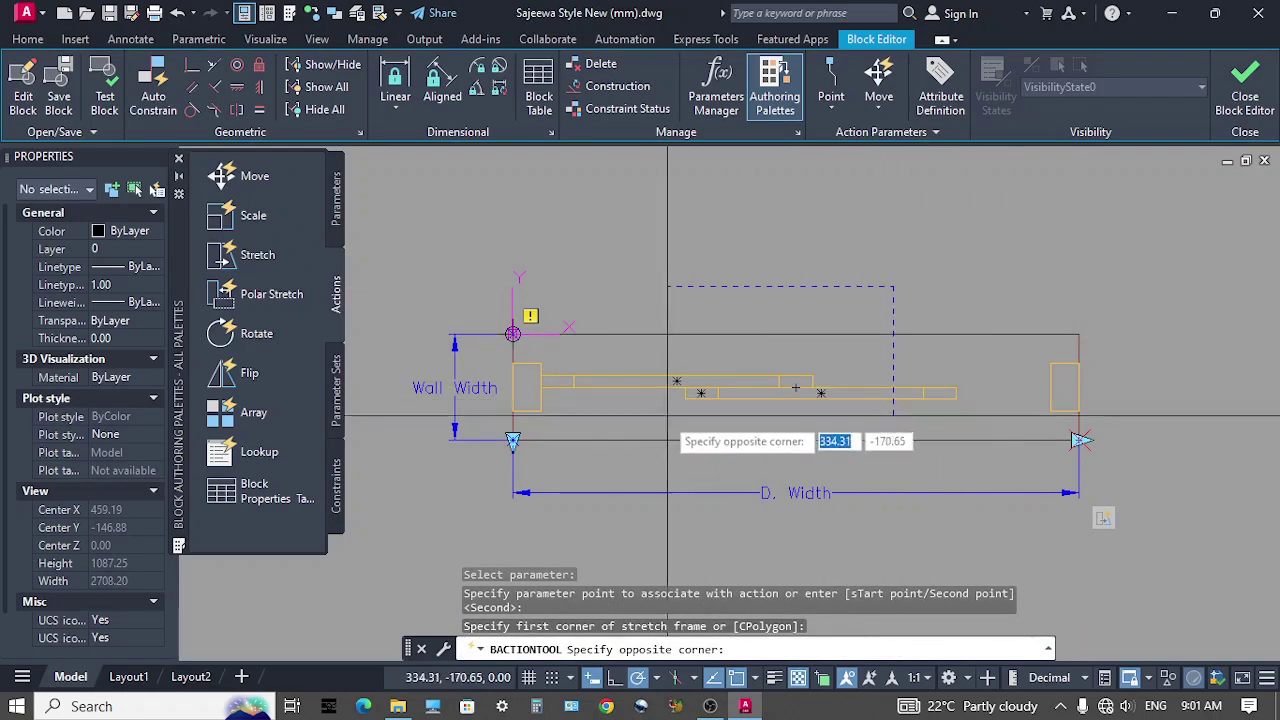
left_click(634, 464)
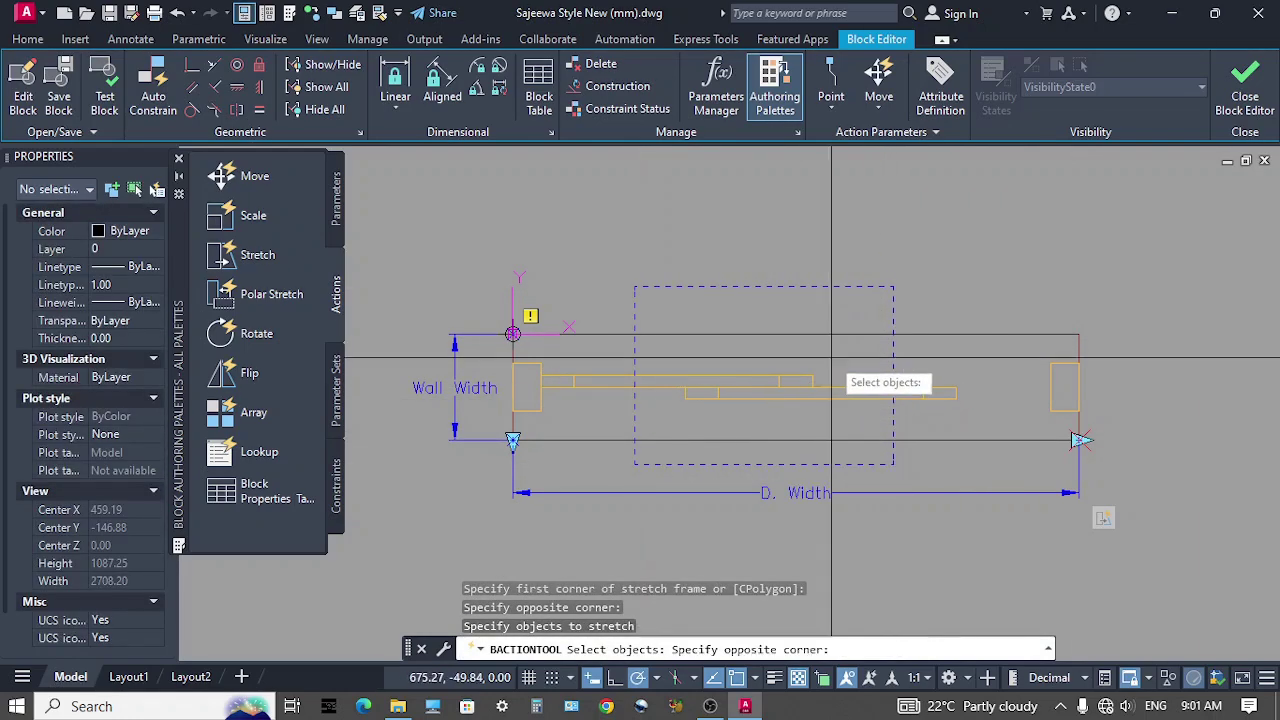
left_click(678, 418)
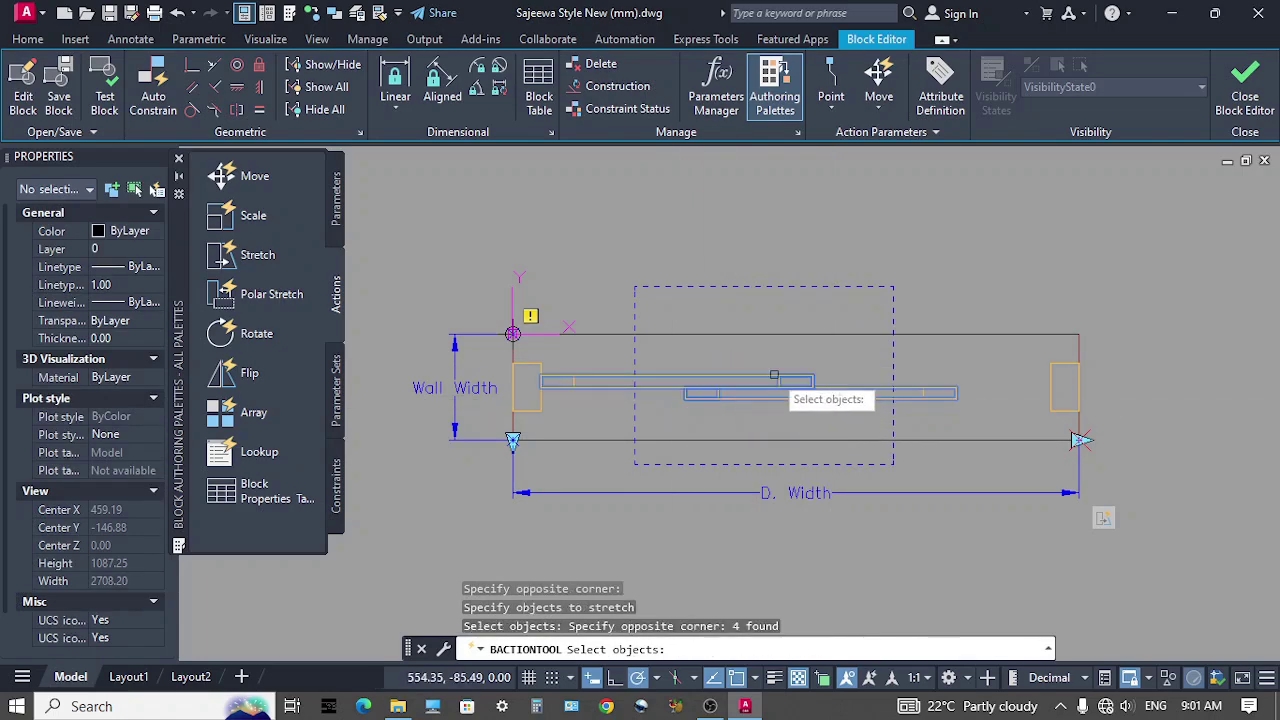
key("Return")
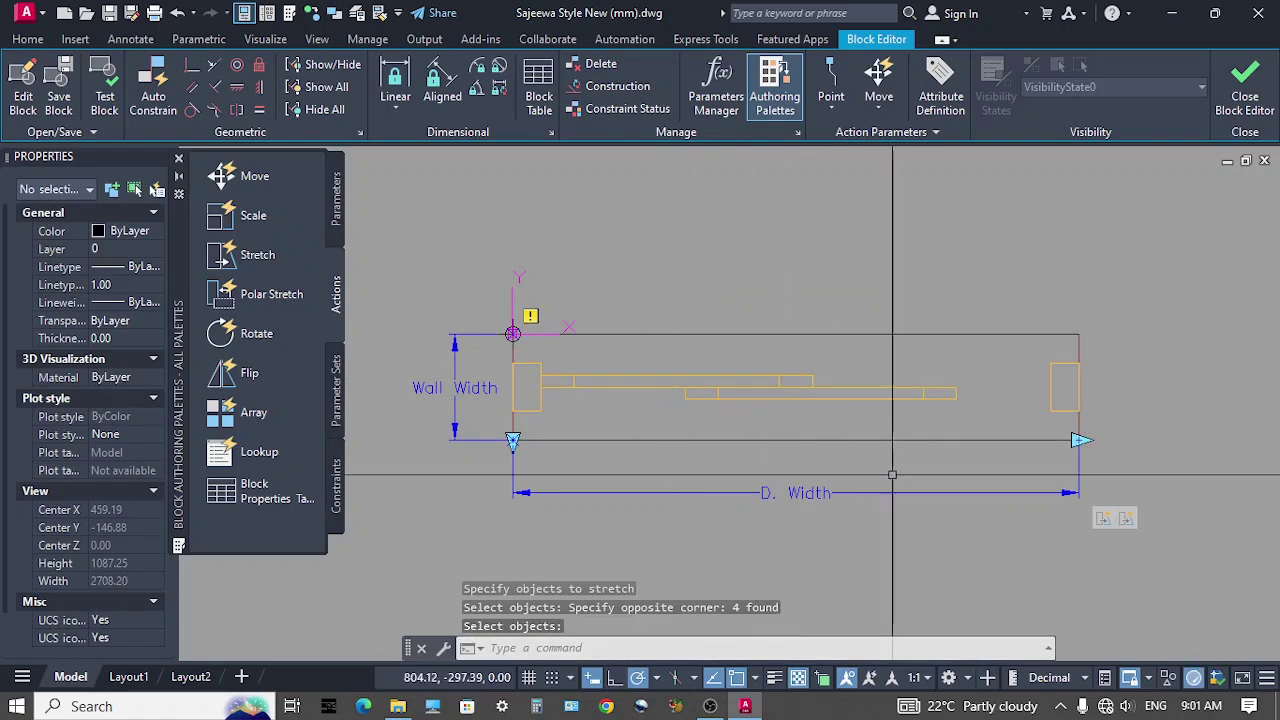
Set the distance multiplier of the second D. Width stretch action to 0.5
left_click(1126, 519)
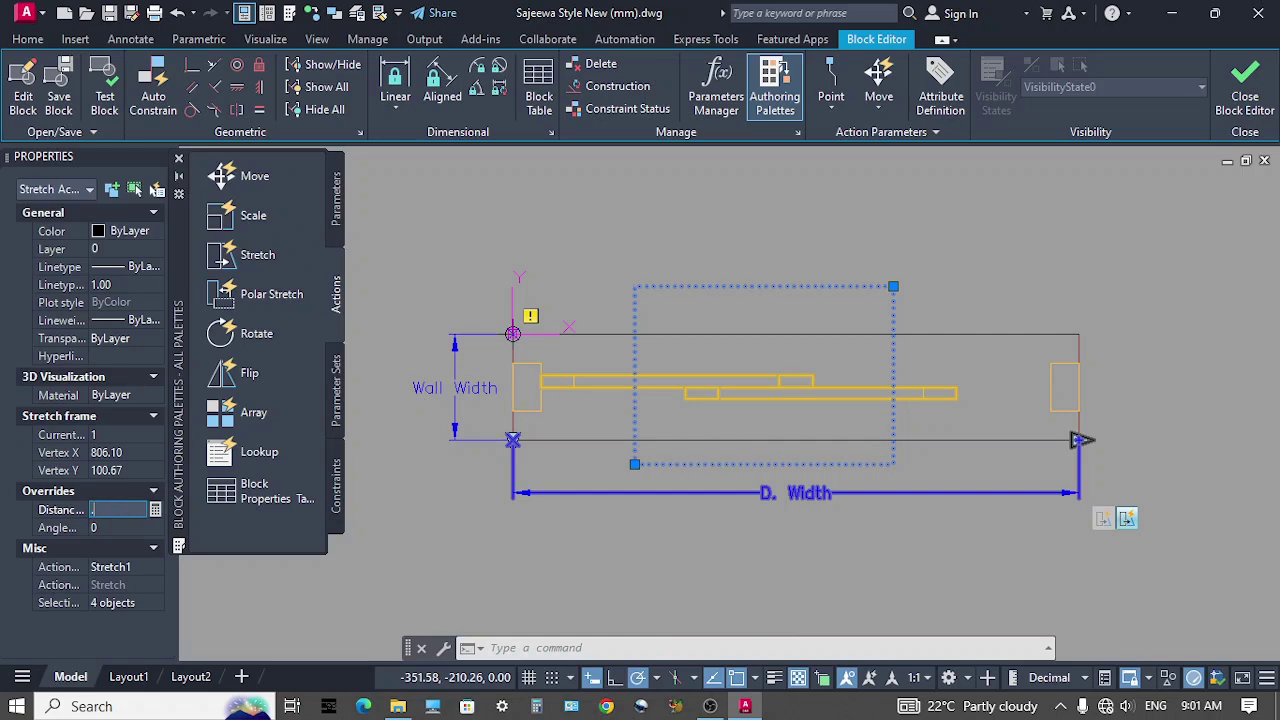
key("Tab")
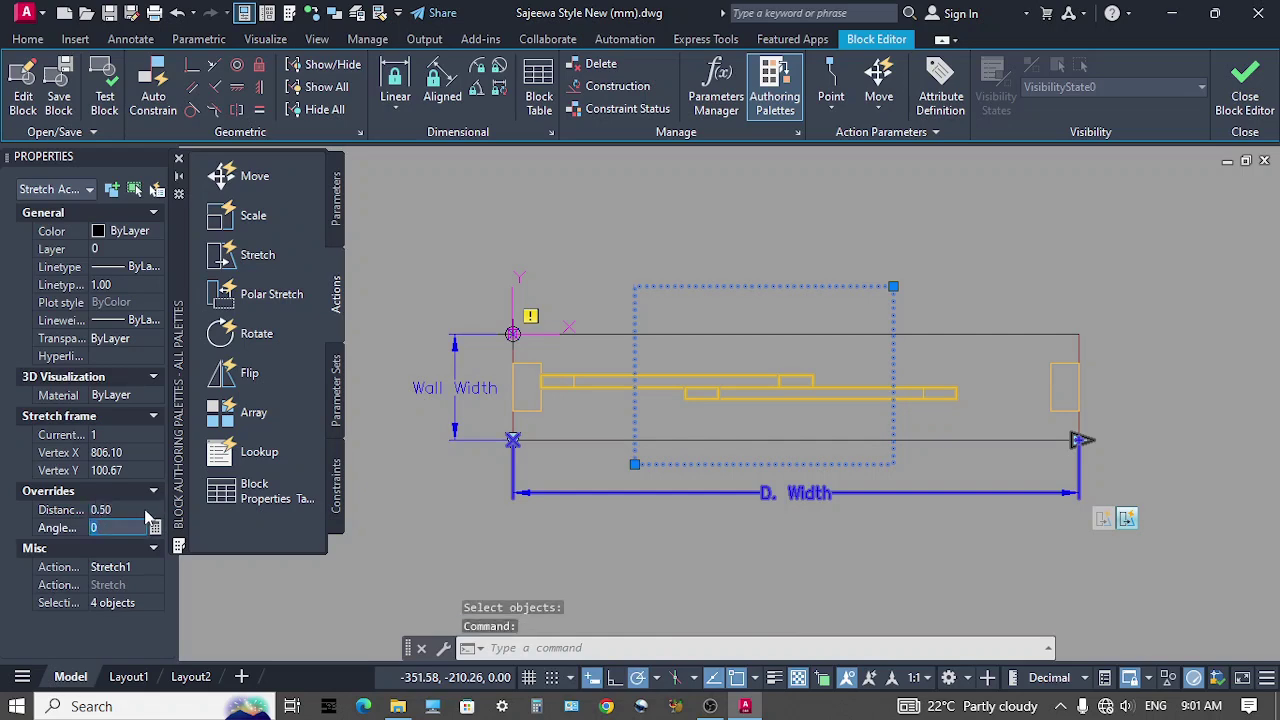
key("Escape")
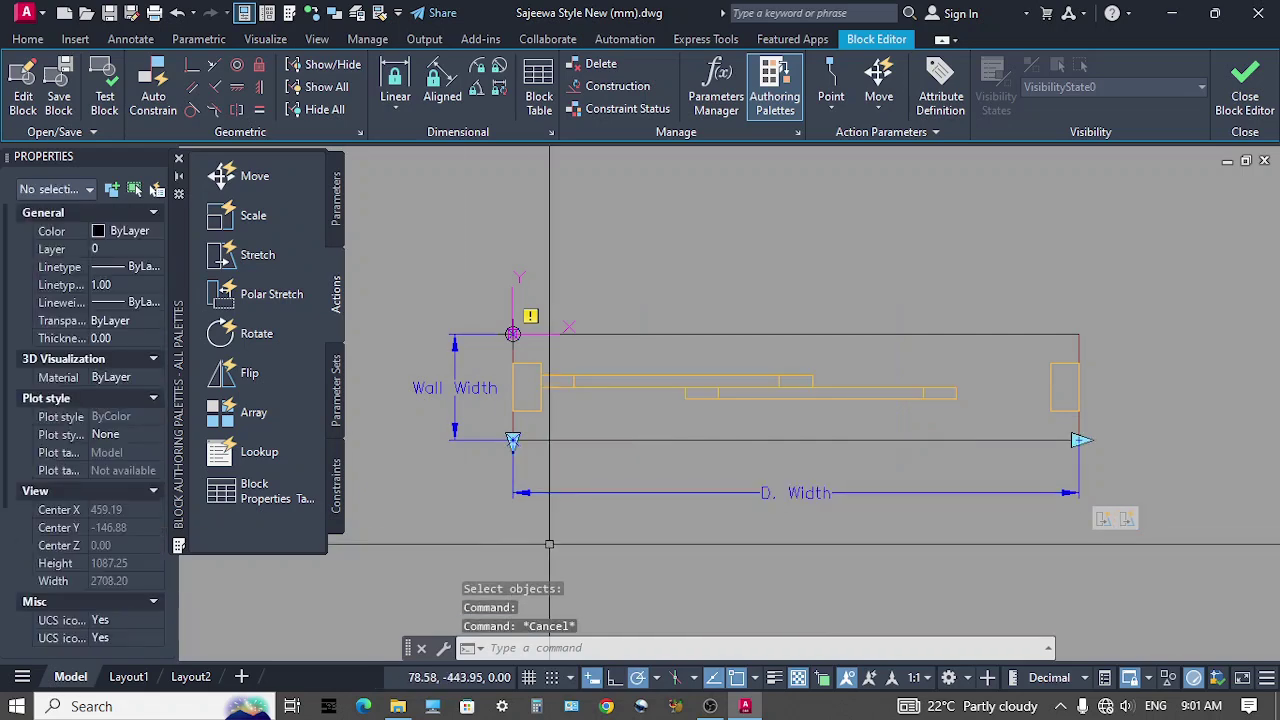
Add a stretch action to Wall Width's lower endpoint, framing the opening's full lower edge and including the wall outline, wipeout and both width parameters
middle_click_drag(800, 517, 832, 512)
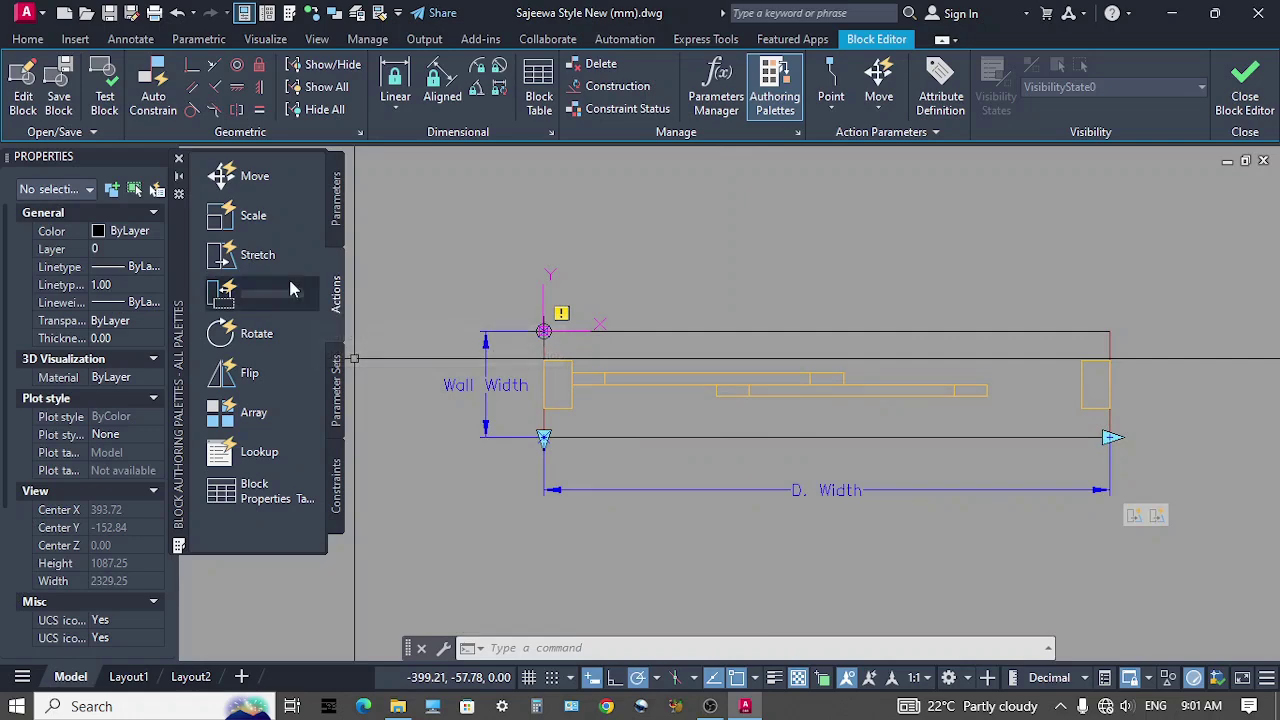
left_click(257, 256)
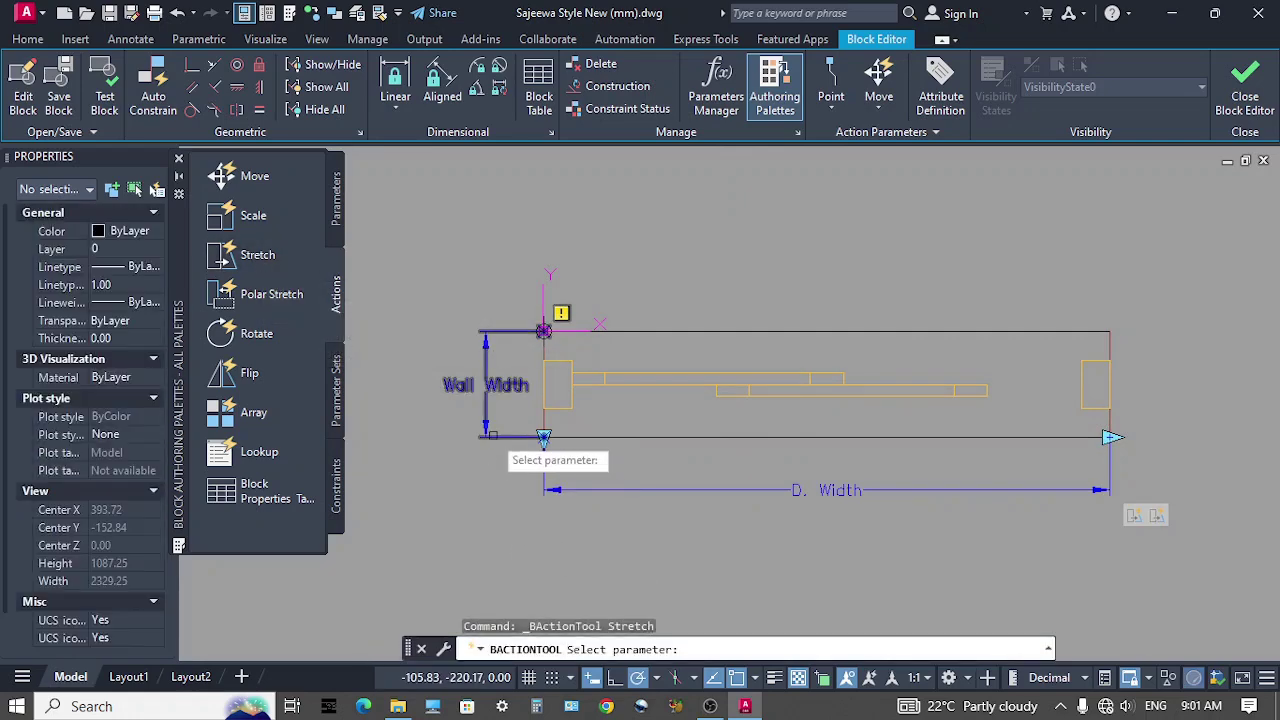
left_click(543, 437)
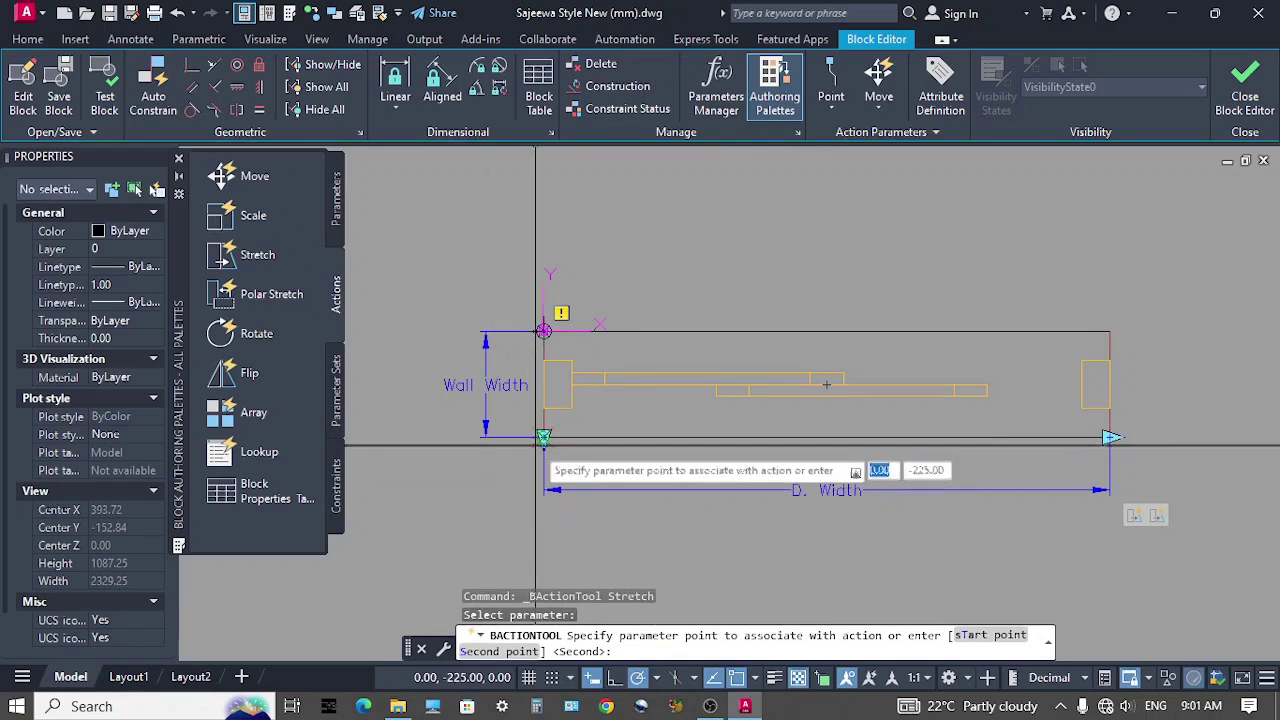
left_click(543, 437)
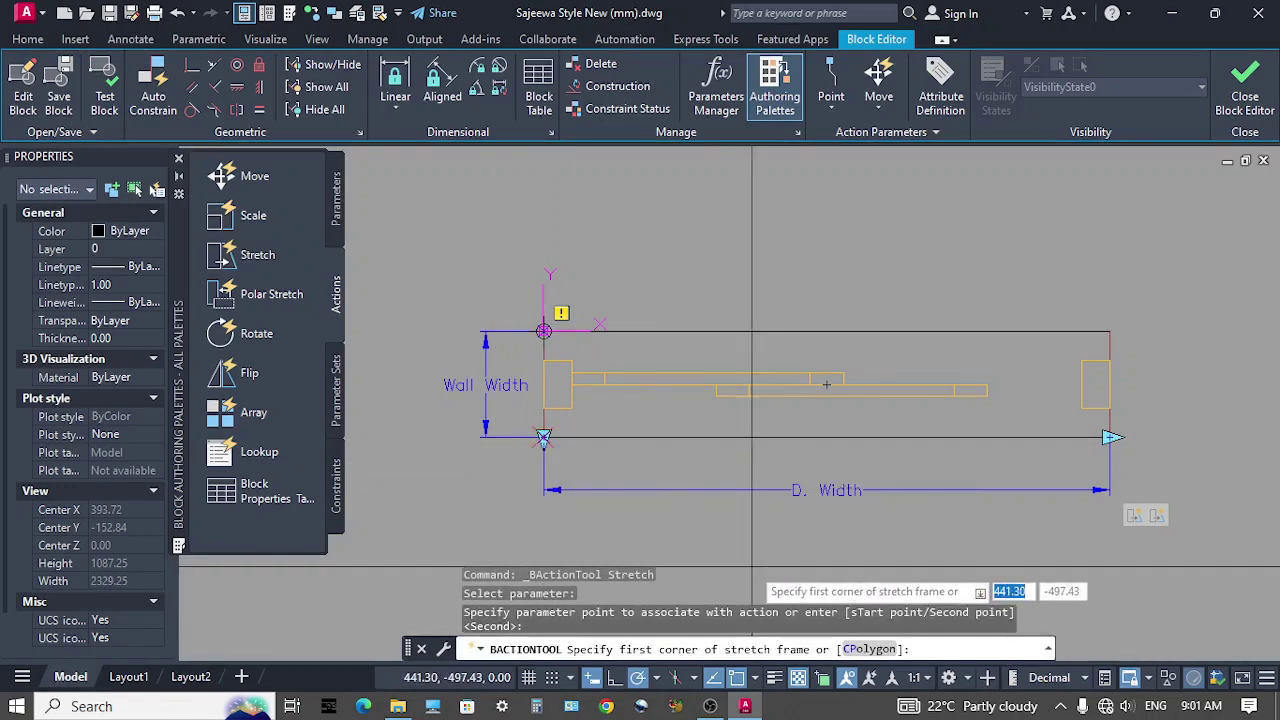
middle_click_drag(754, 562, 767, 533)
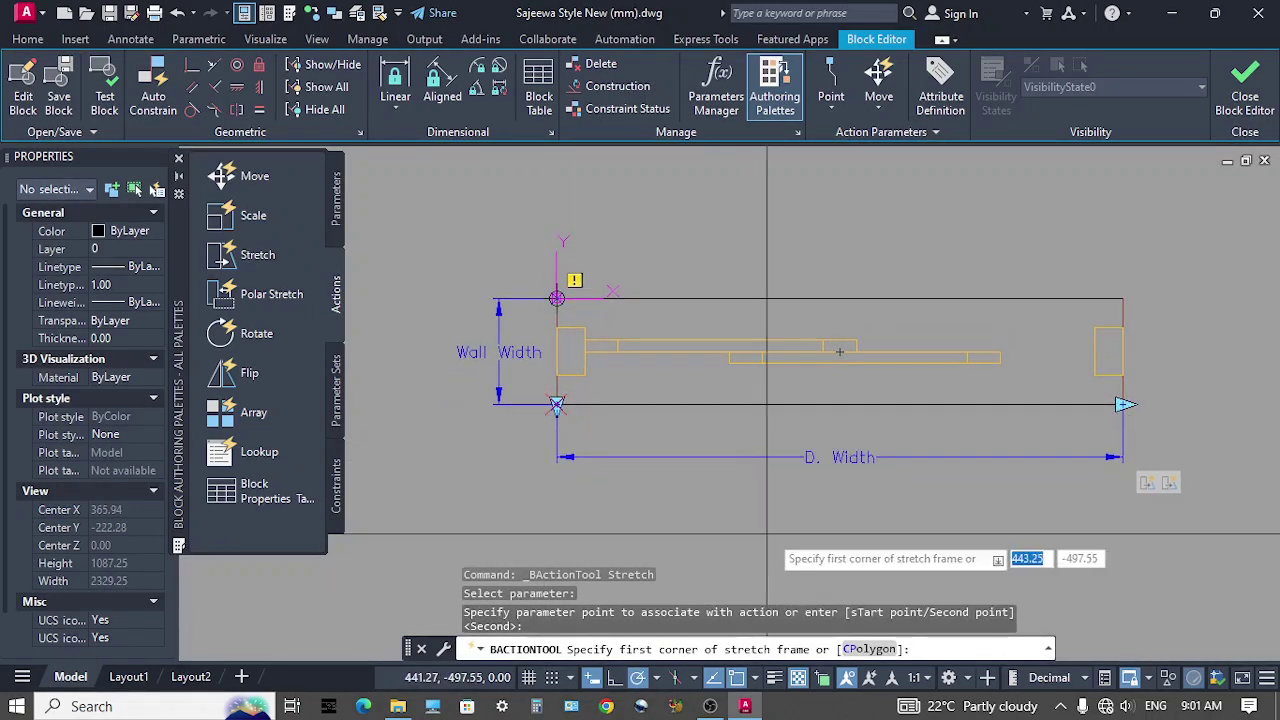
left_click(1183, 383)
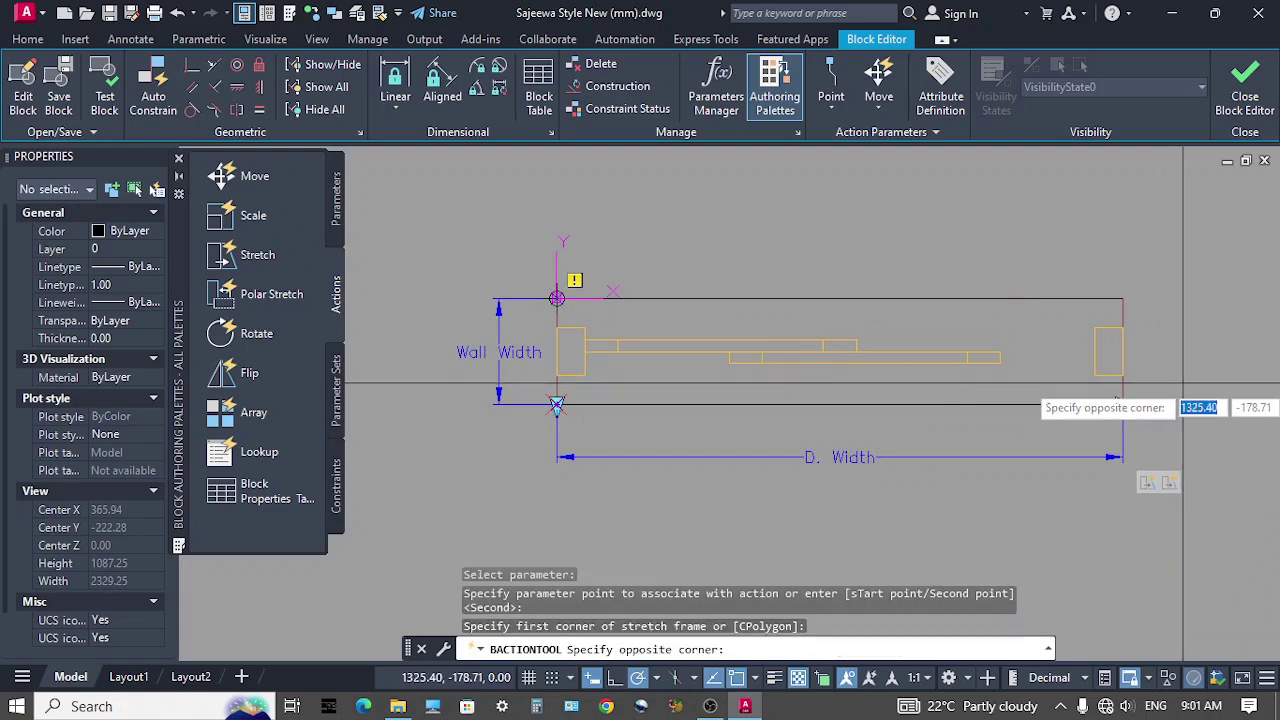
left_click(459, 484)
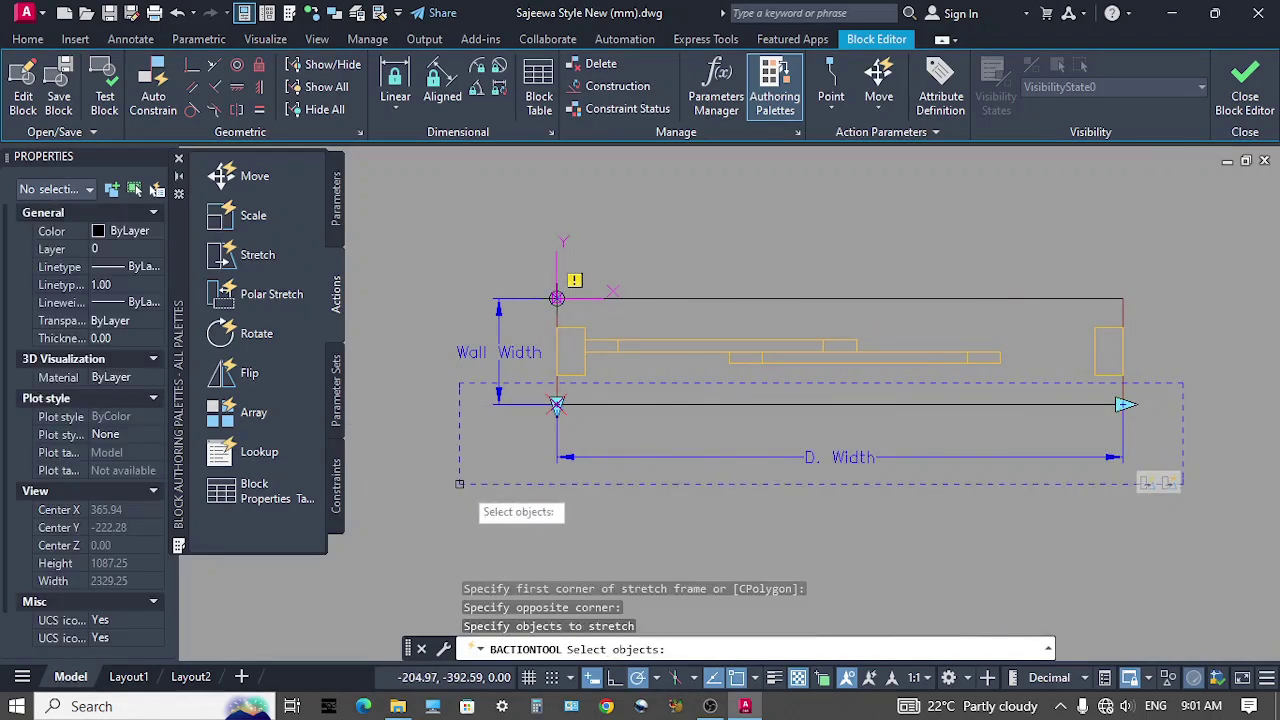
left_click(1145, 393)
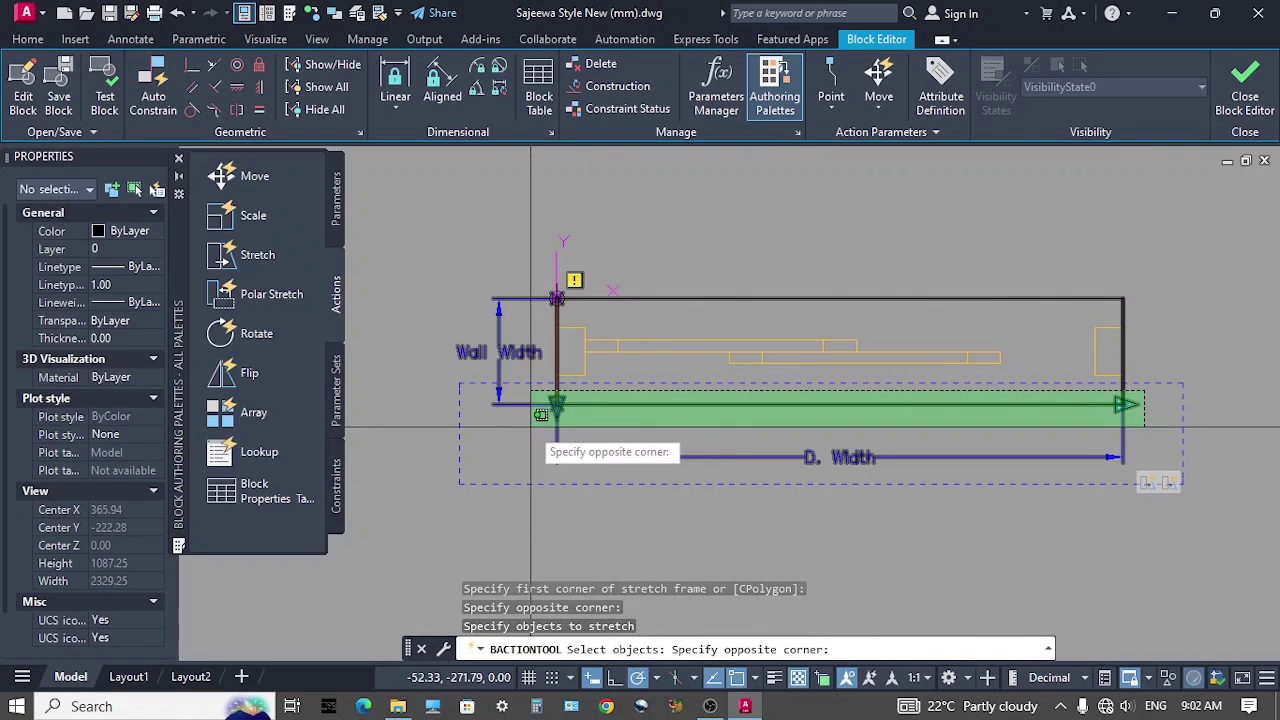
left_click(530, 427)
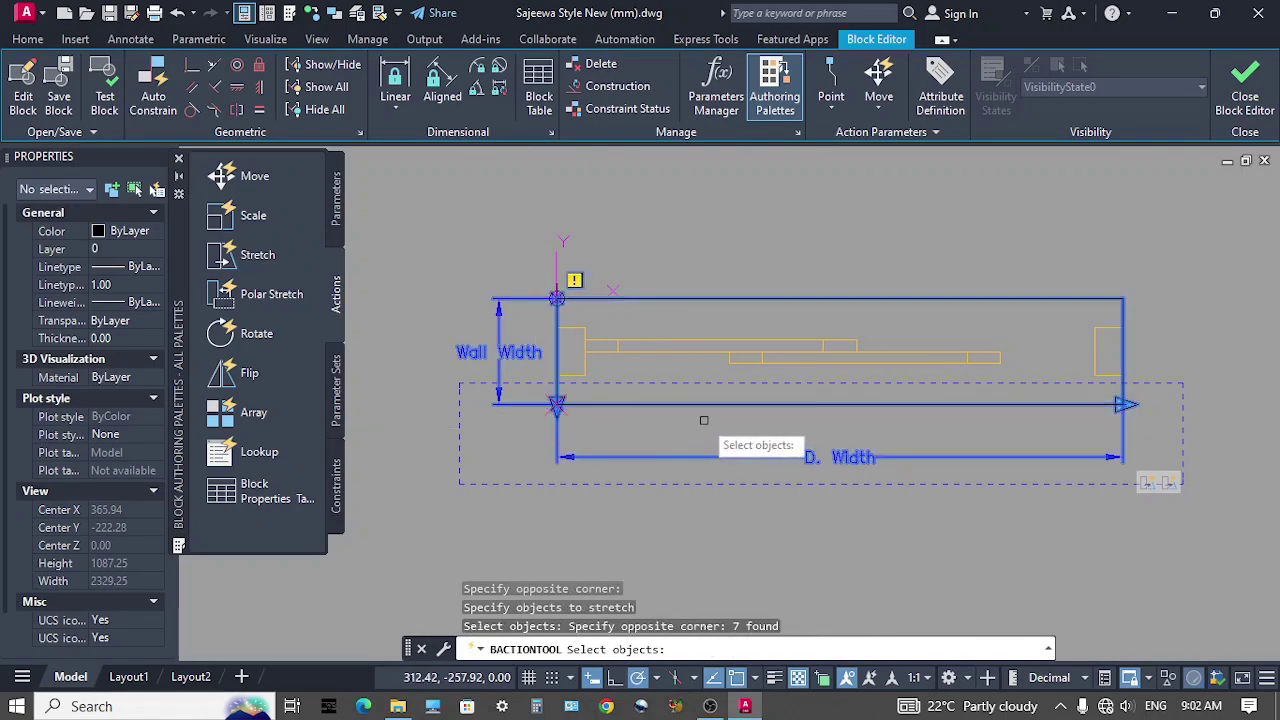
key("Return")
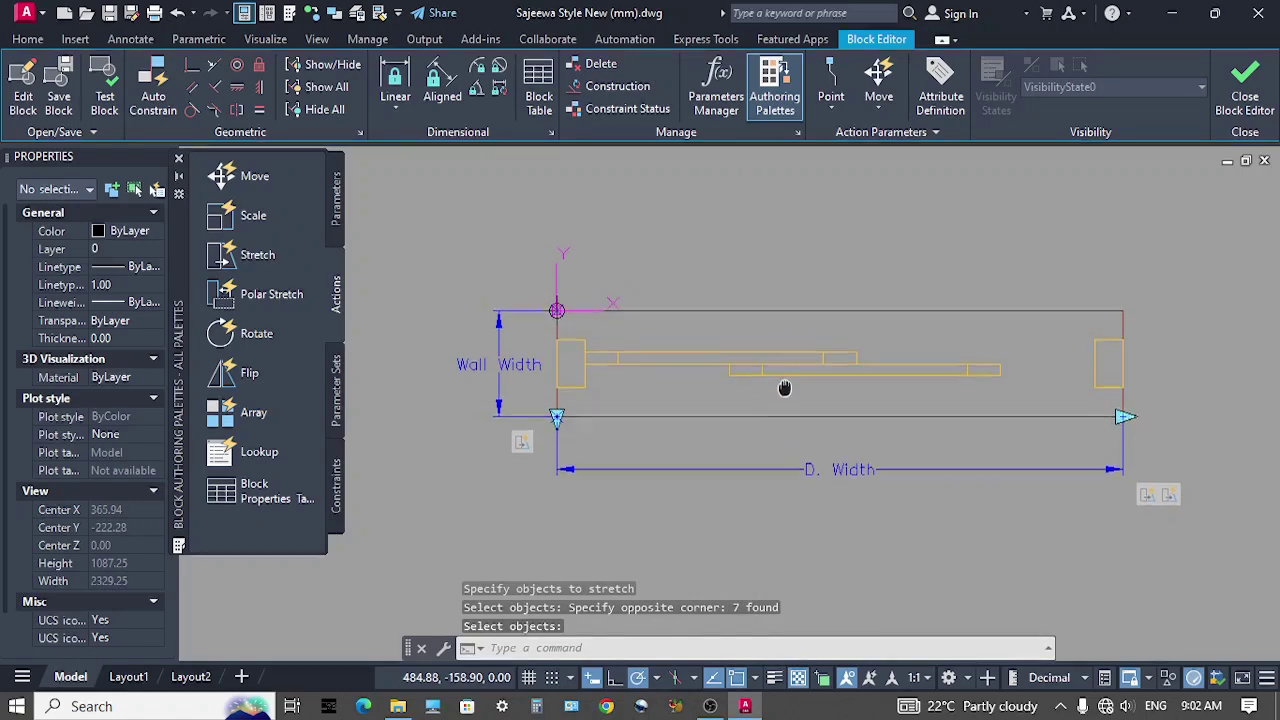
Add a perpendicular alignment parameter at the midpoint of the opening's upper edge, with its direction running horizontally along the wall
left_click(338, 220)
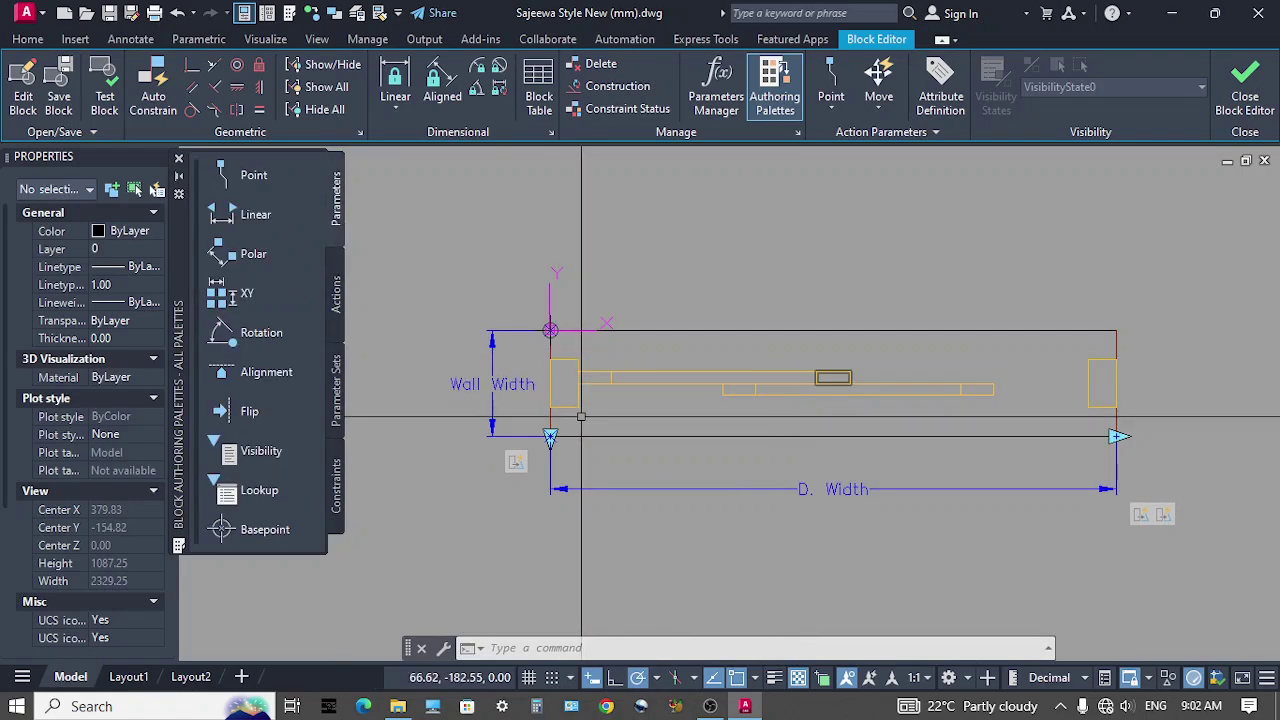
left_click(268, 373)
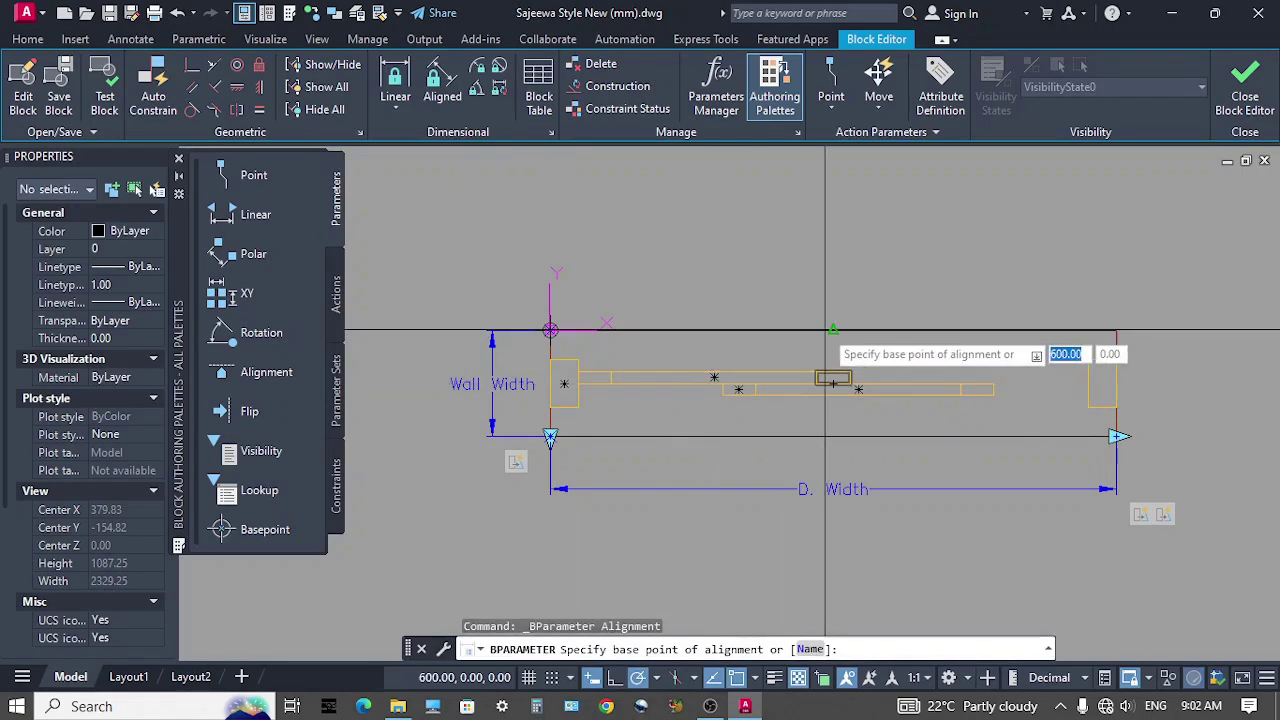
left_click(833, 378)
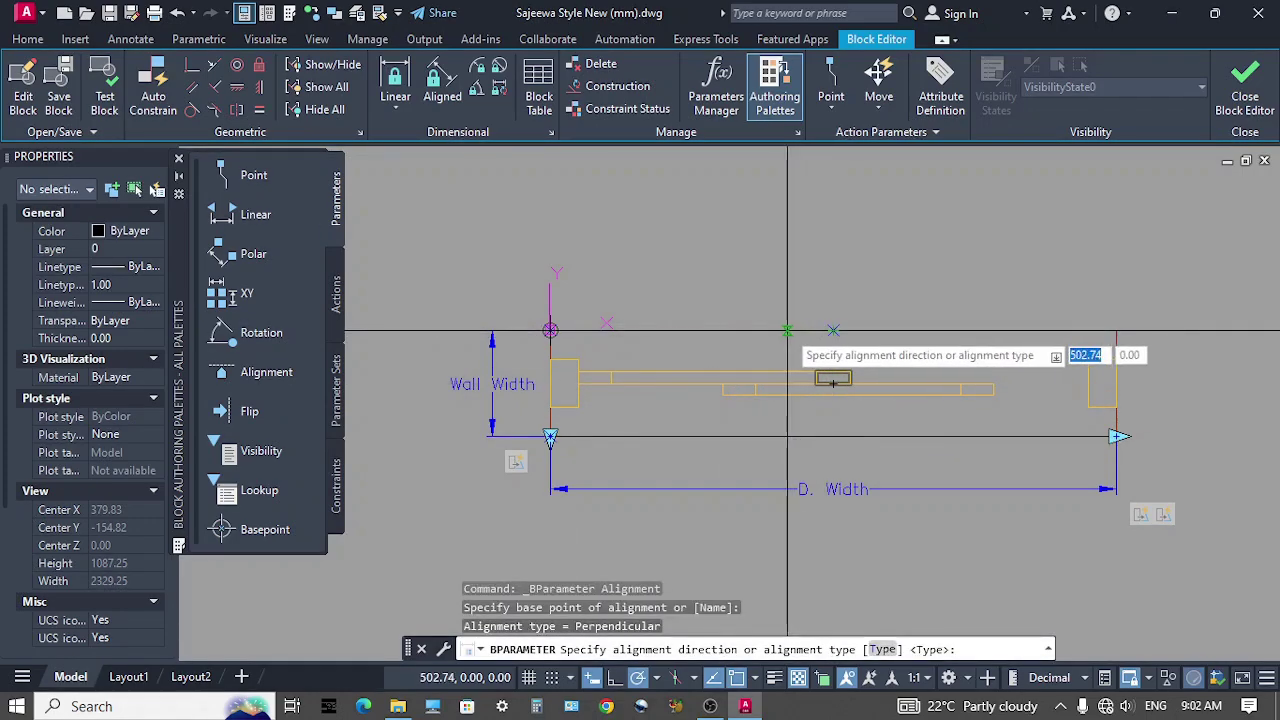
left_click(880, 380)
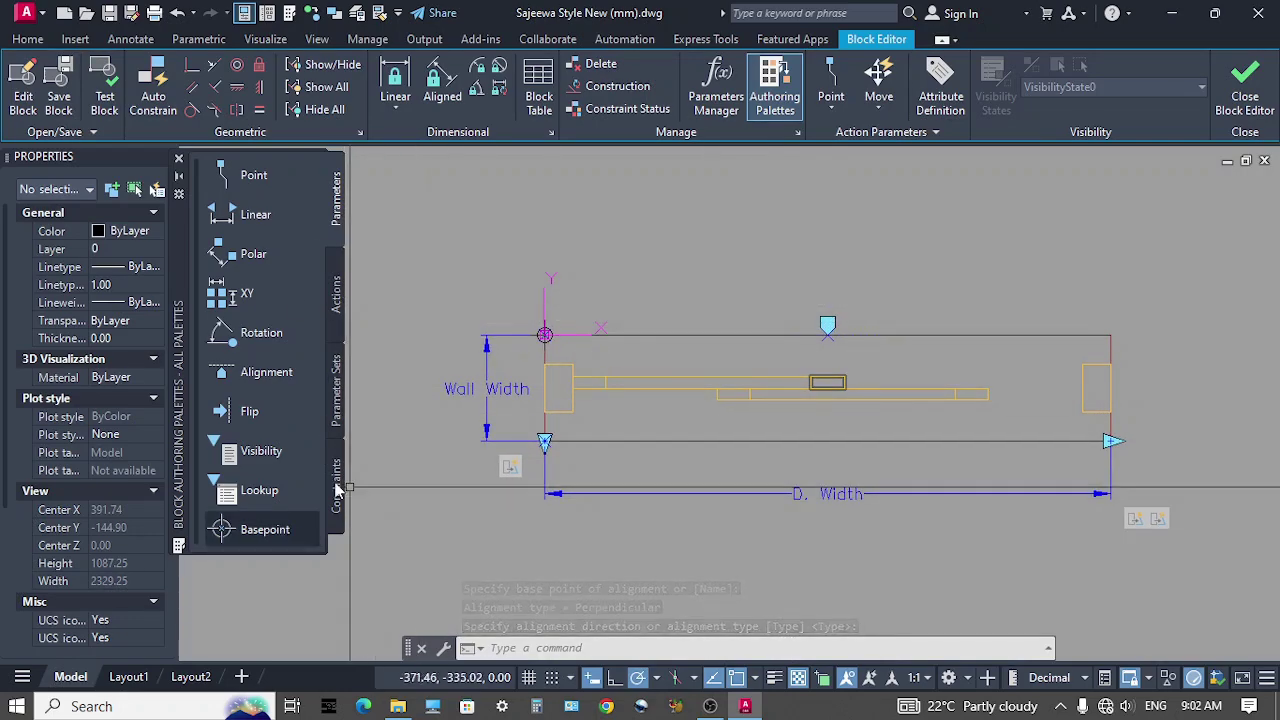
Add a flip parameter with a horizontal reflection line through the midpoint of the opening's left edge, placing its label just above the line
left_click(249, 411)
scroll(549, 372, "up", 2)
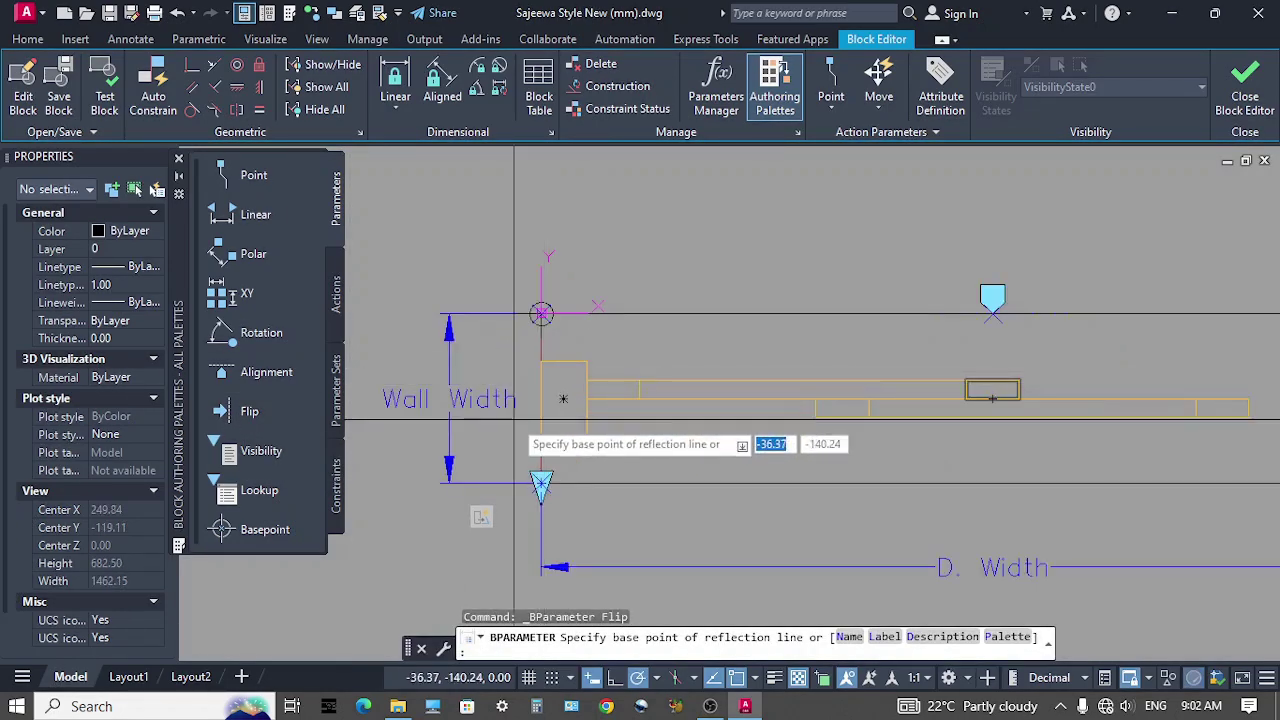
middle_click_drag(515, 419, 551, 419)
left_click(577, 400)
scroll(506, 405, "up", 2)
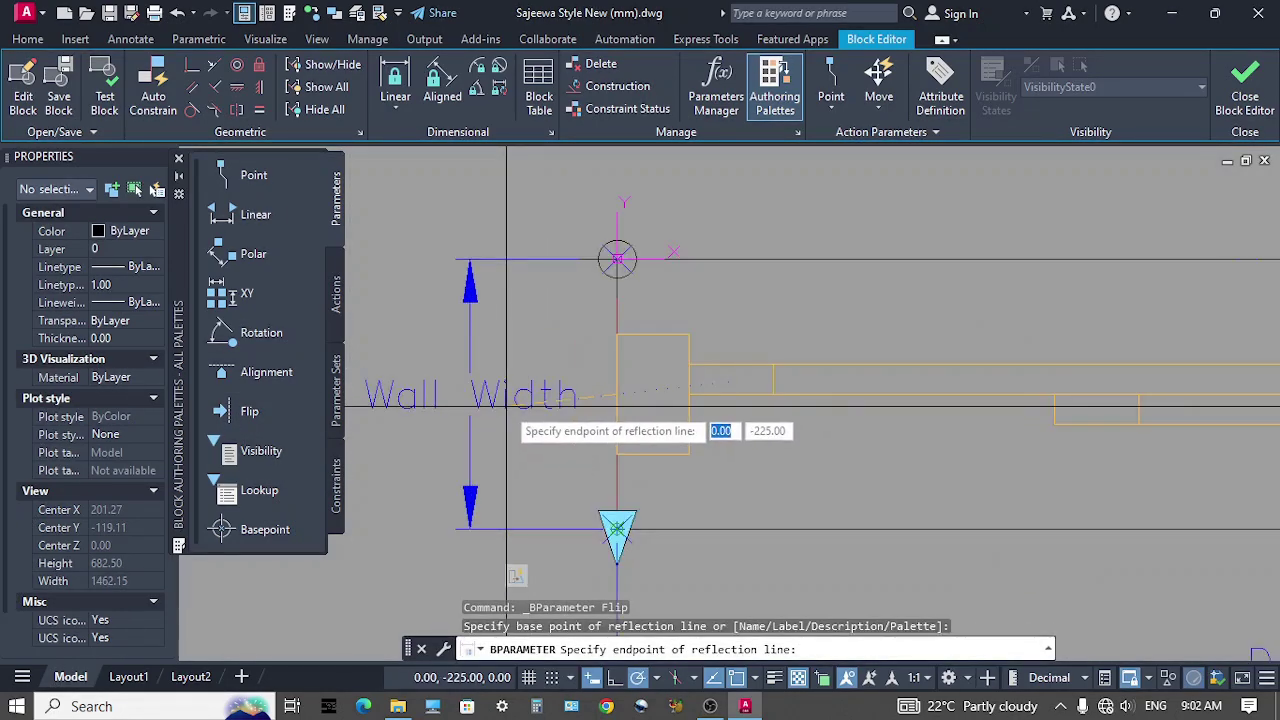
left_click(506, 395)
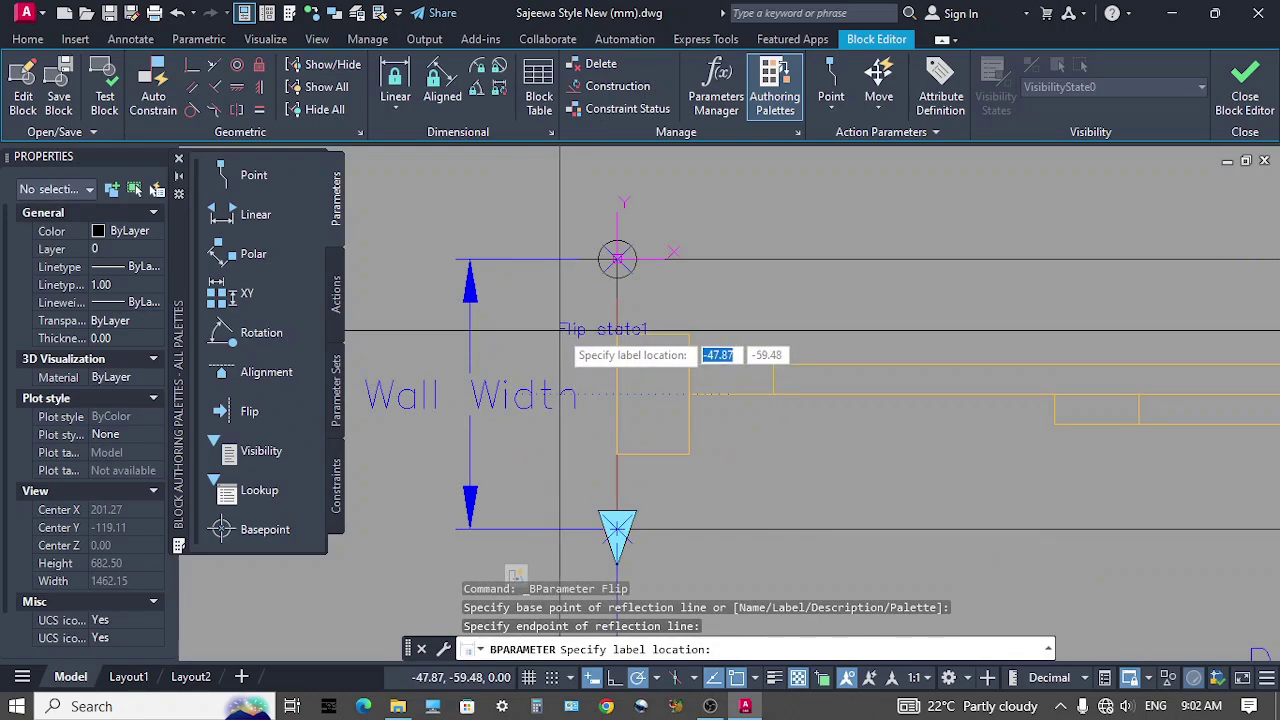
left_click(624, 332)
scroll(546, 411, "down", 2)
scroll(546, 411, "down", 2)
middle_click_drag(694, 423, 669, 437)
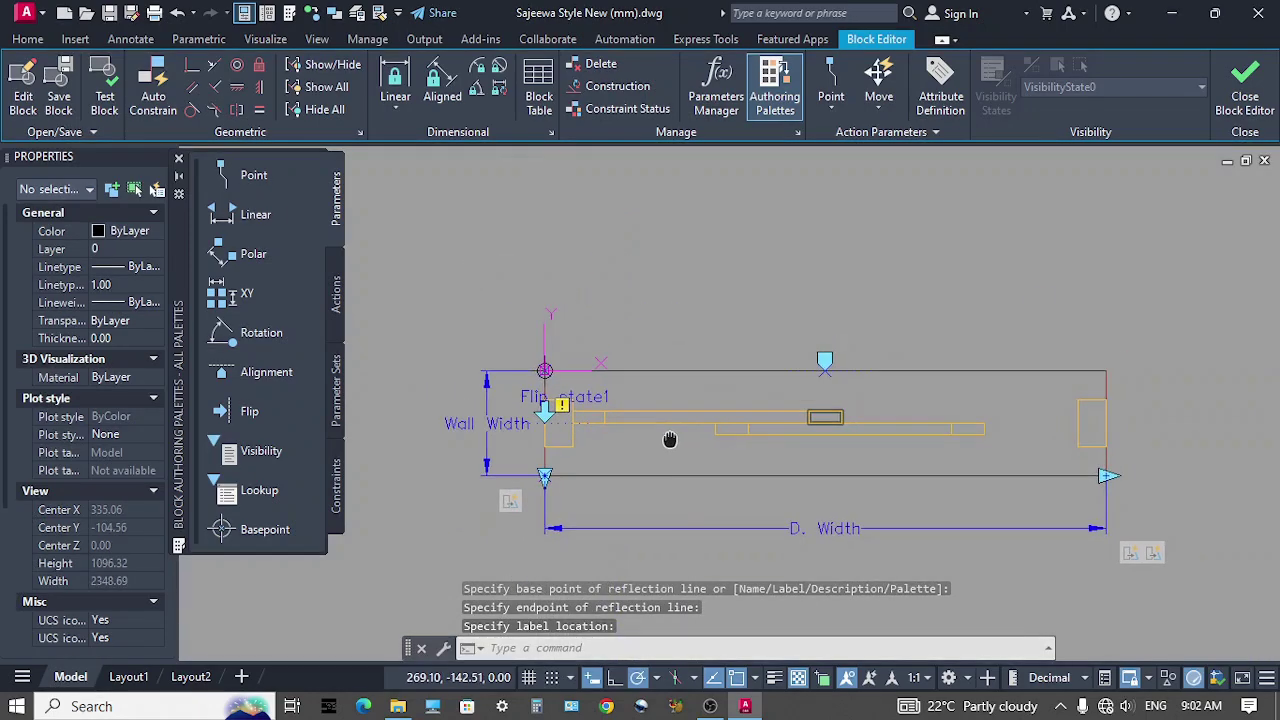
Erase one object at the left end of the lower sliding panel
left_click(735, 449)
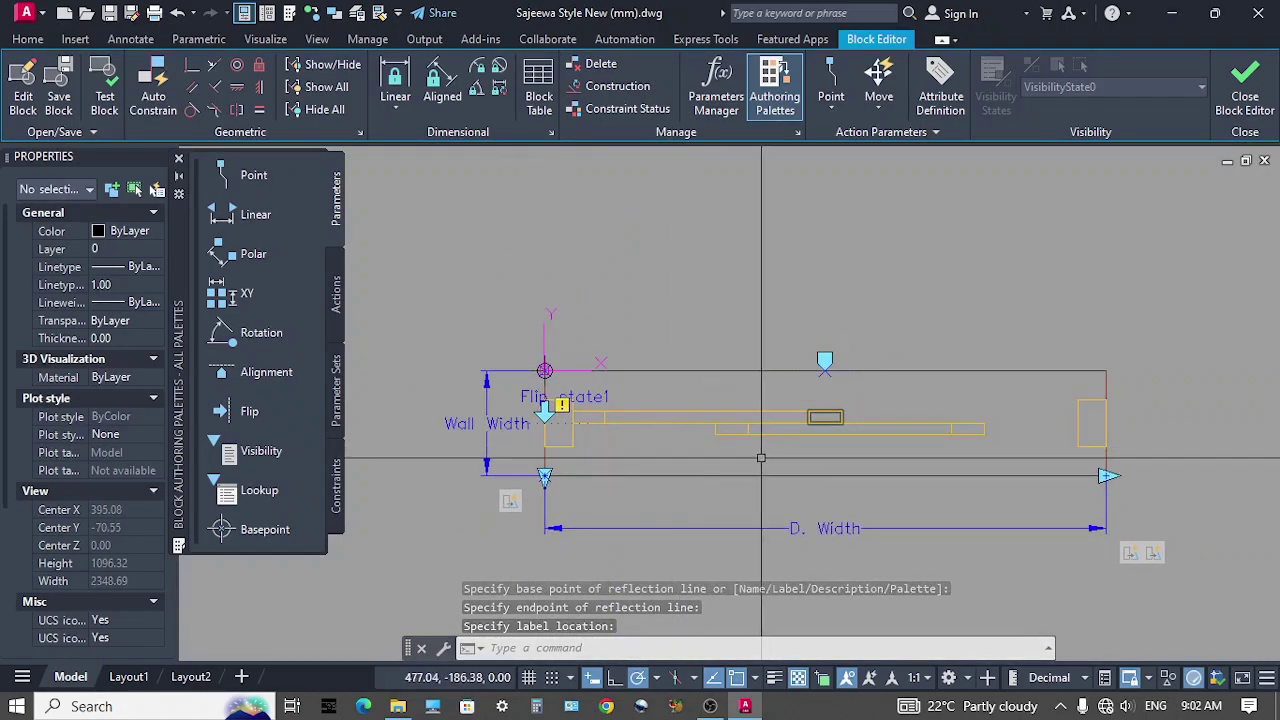
key("Delete")
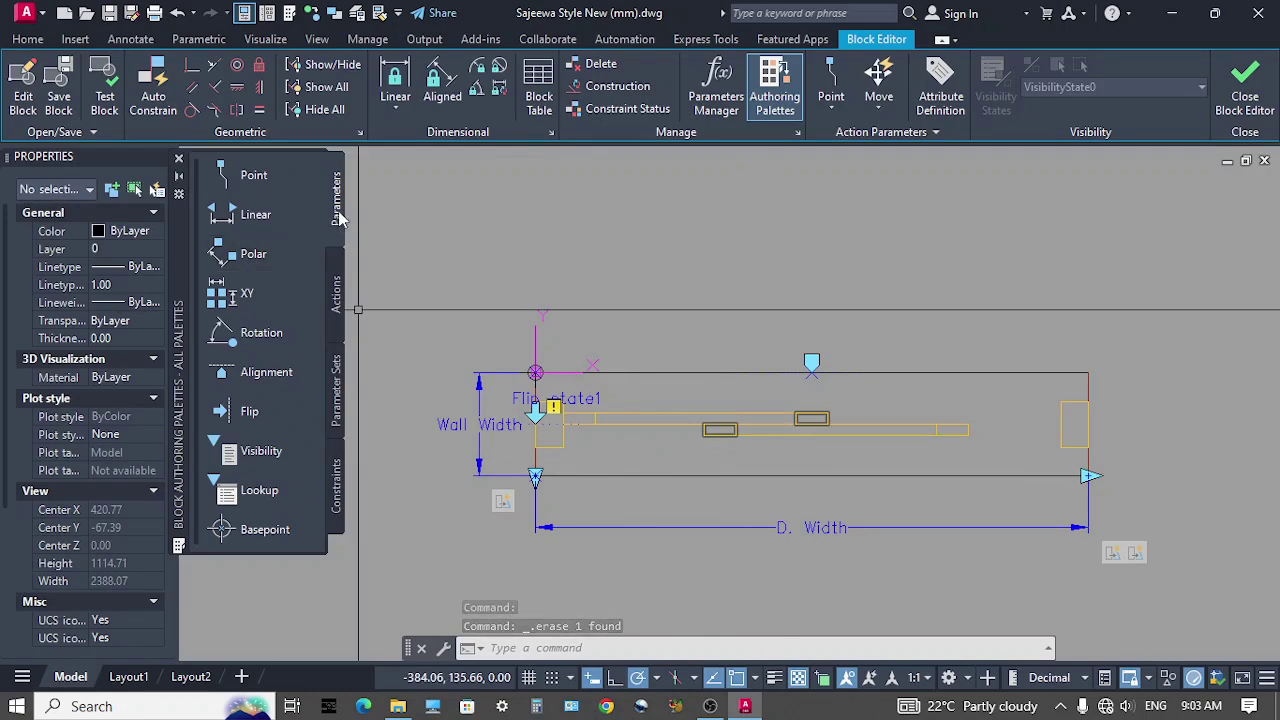
Add a flip parameter with a vertical reflection line starting midway between the opening's left and right edge midpoints, placing its label beside the line
left_click(252, 413)
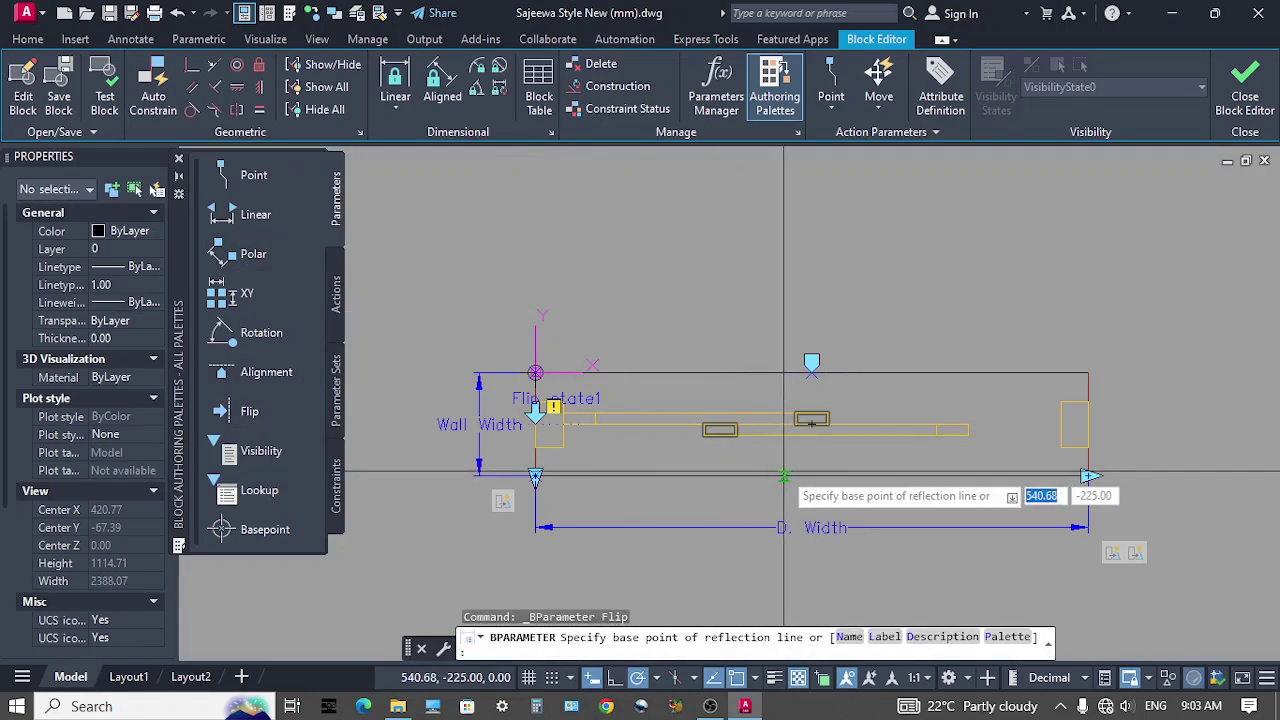
right_click(706, 460, "shift")
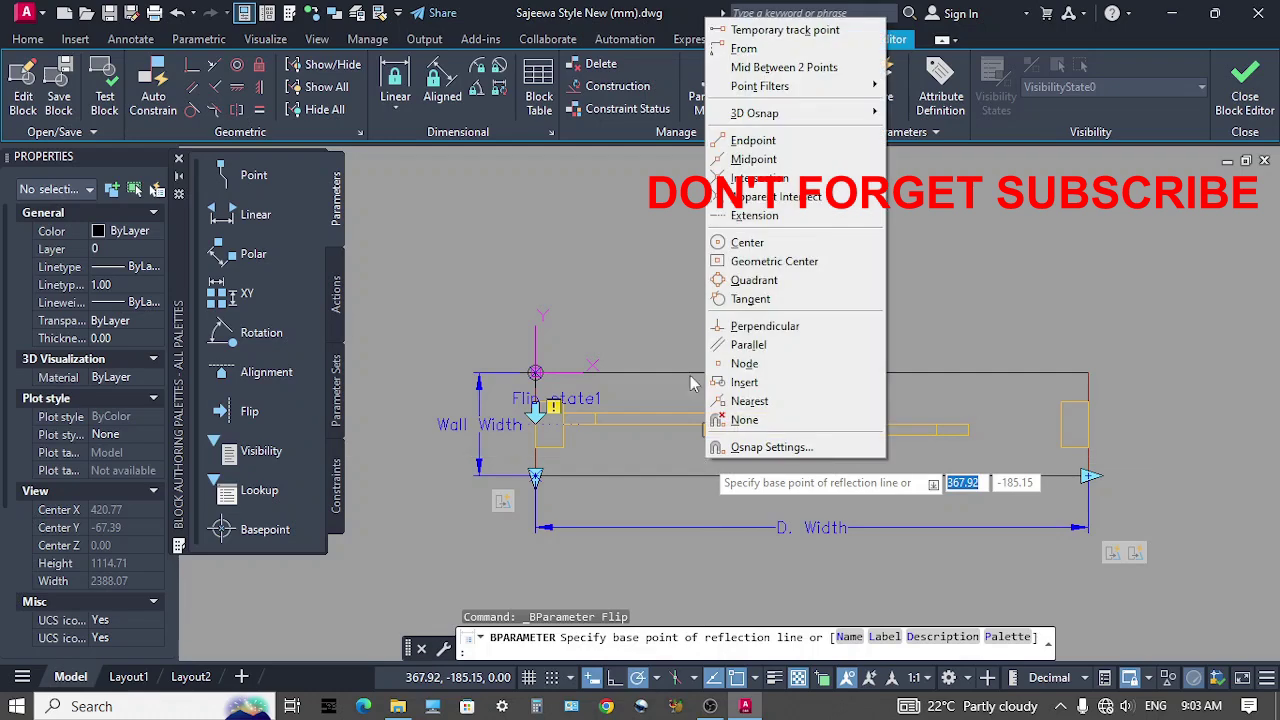
left_click(766, 68)
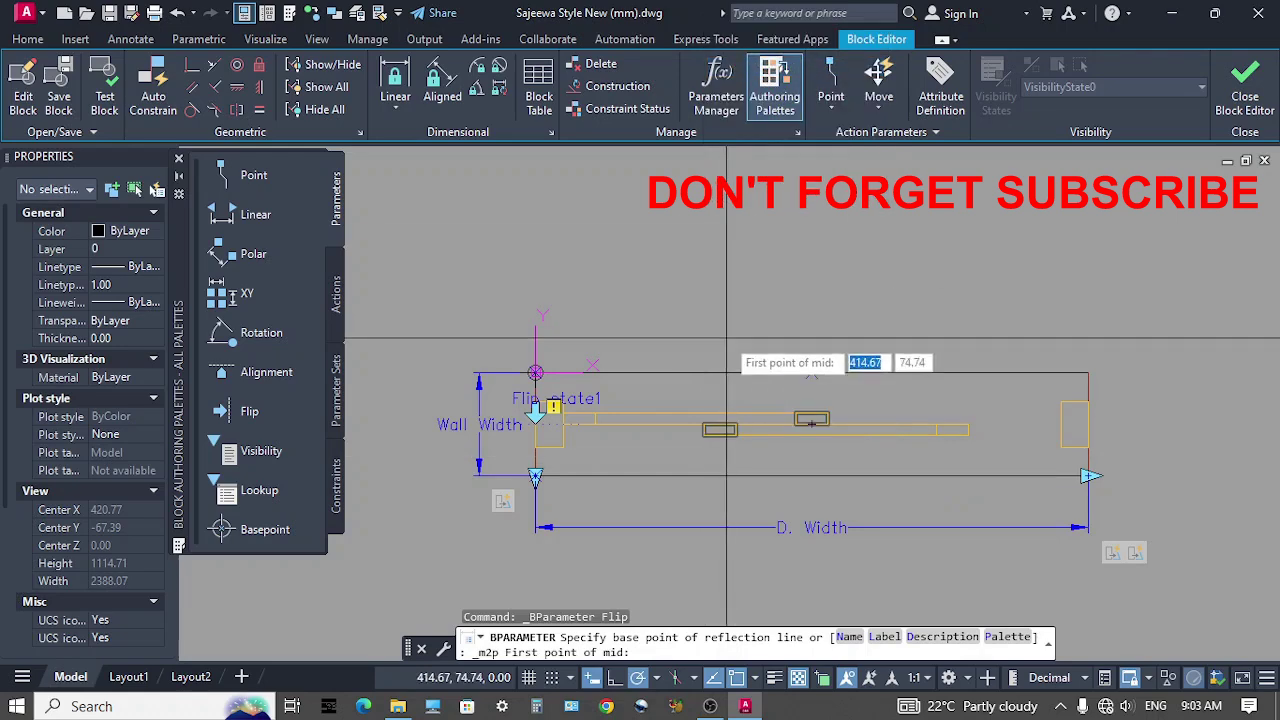
left_click(536, 424)
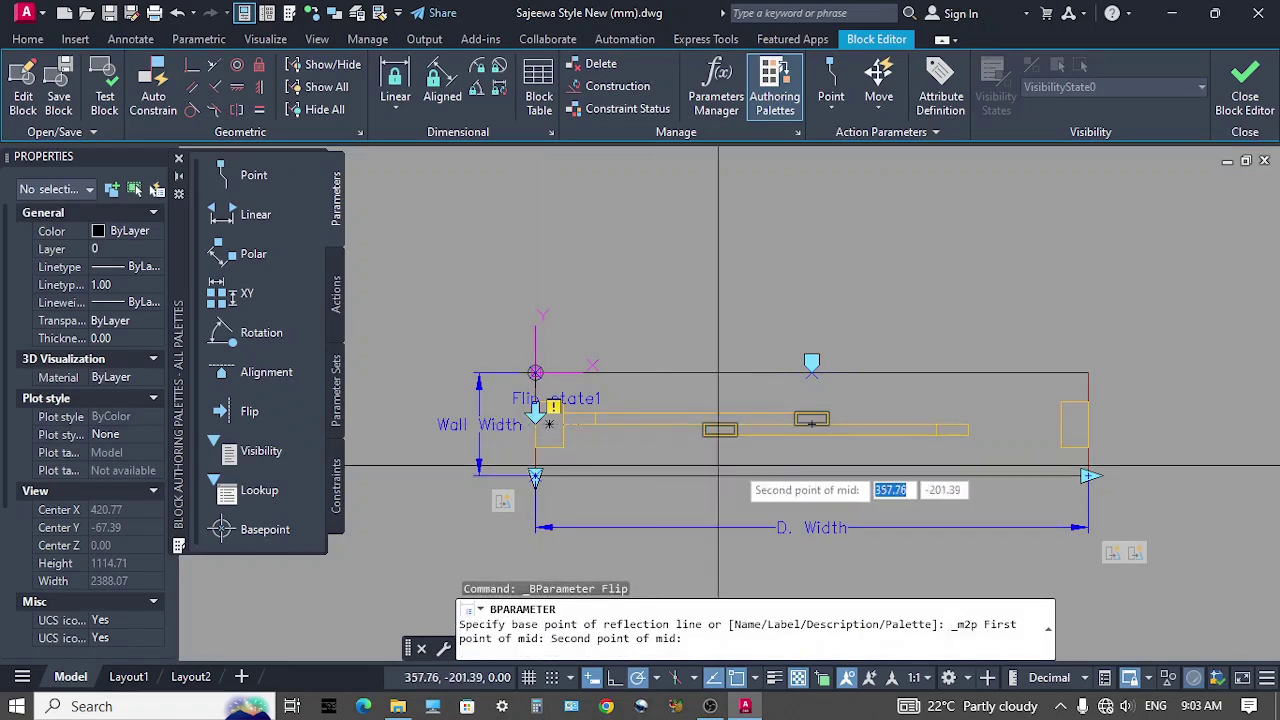
left_click(1082, 426)
scroll(815, 458, "up", 3)
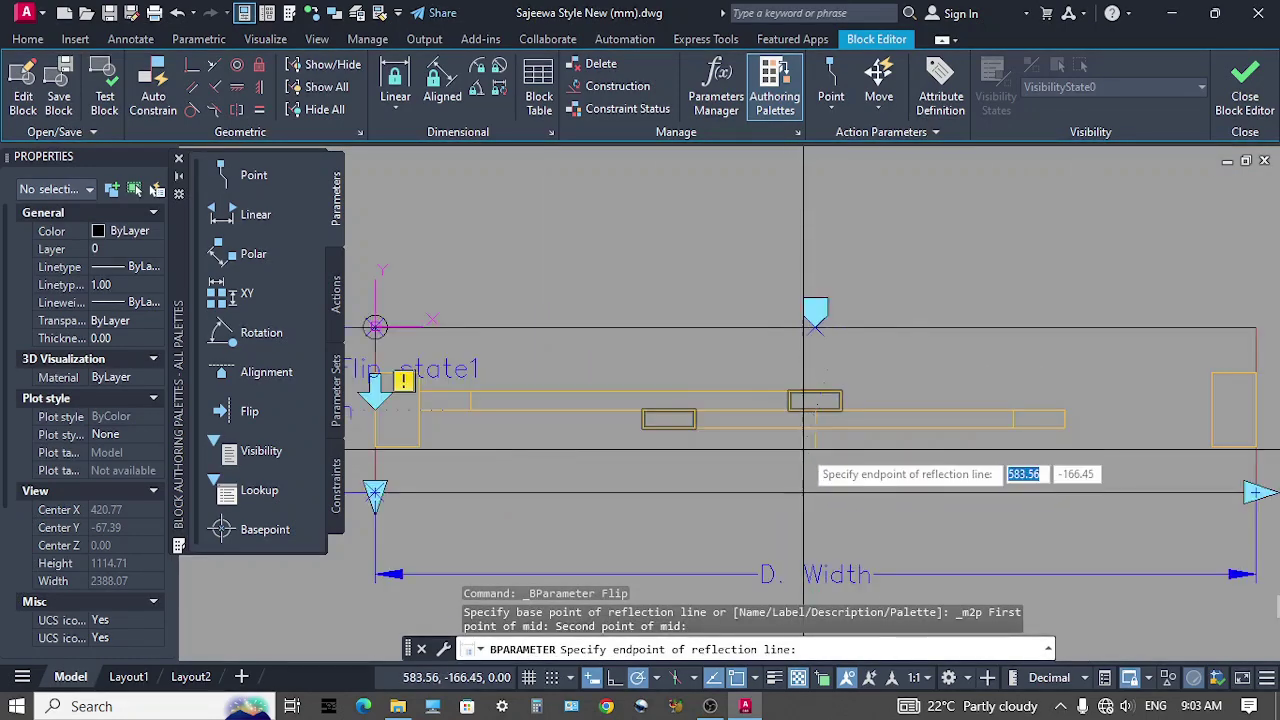
left_click(815, 458)
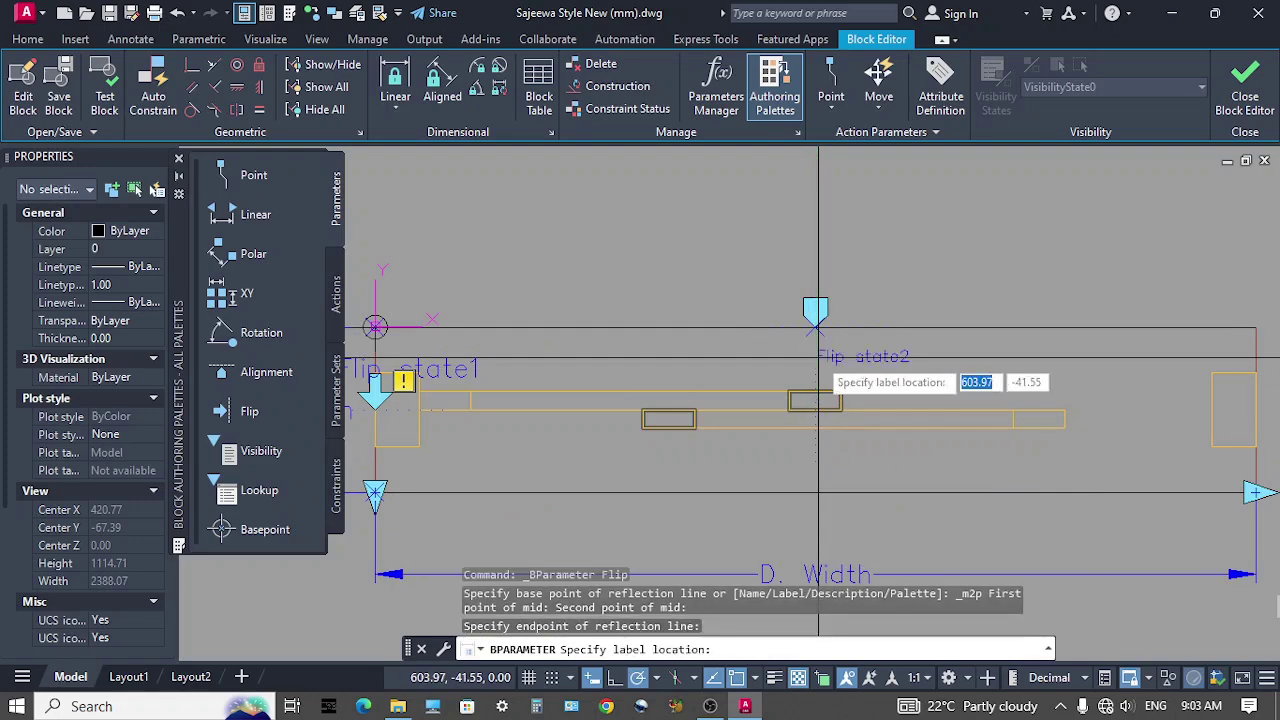
left_click(866, 398)
scroll(866, 398, "down", 3)
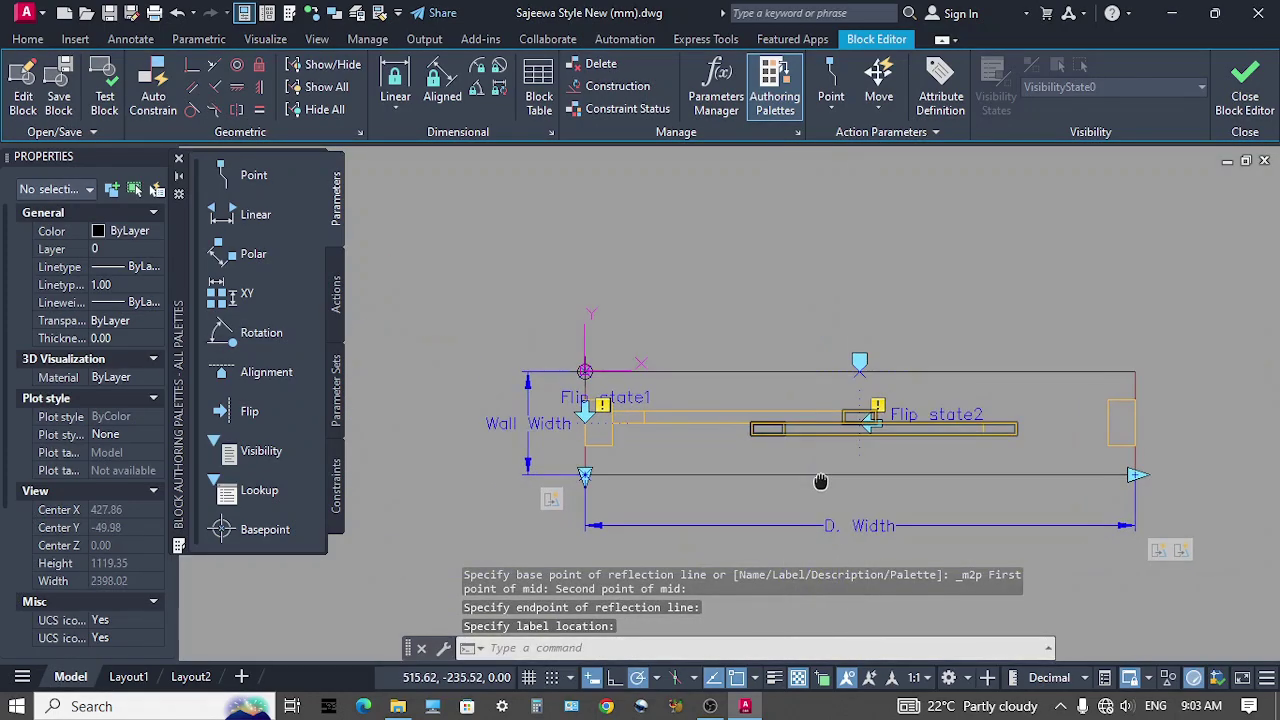
Add a move action to D. Width's right endpoint, with the central flip parameter and the alignment parameter in its selection set
left_click(337, 292)
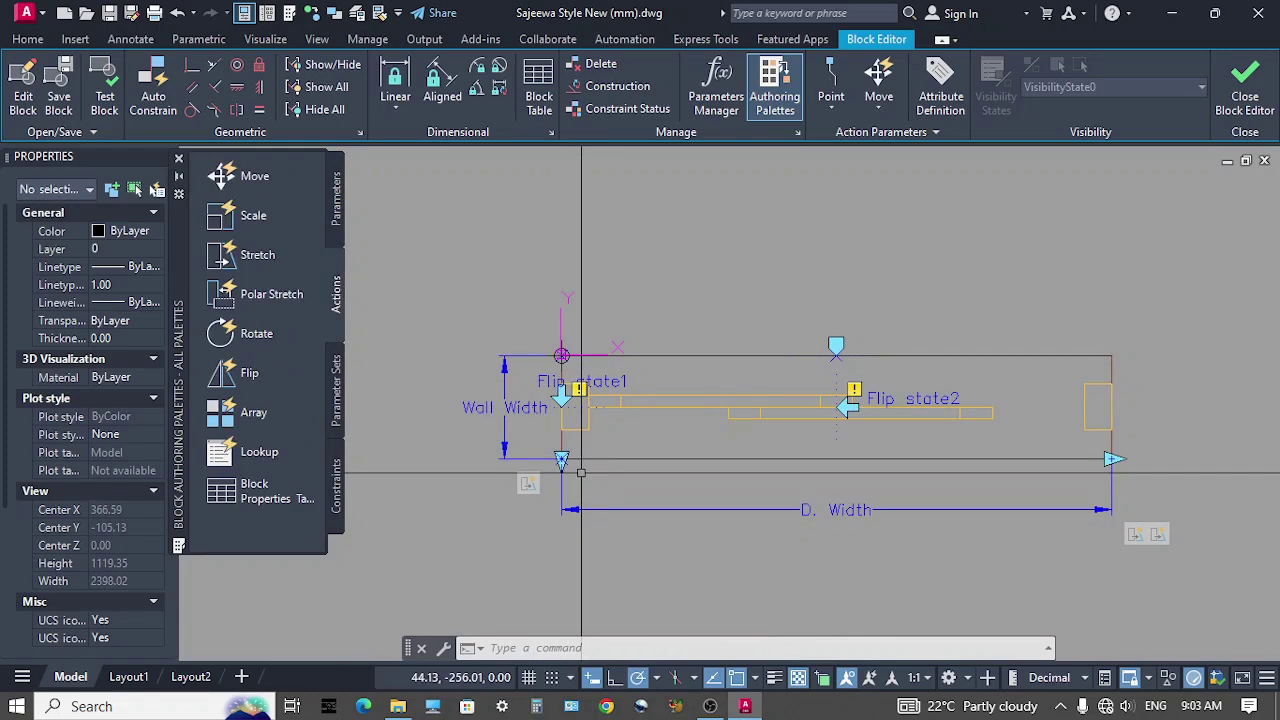
left_click(232, 188)
middle_click_drag(800, 462, 624, 446)
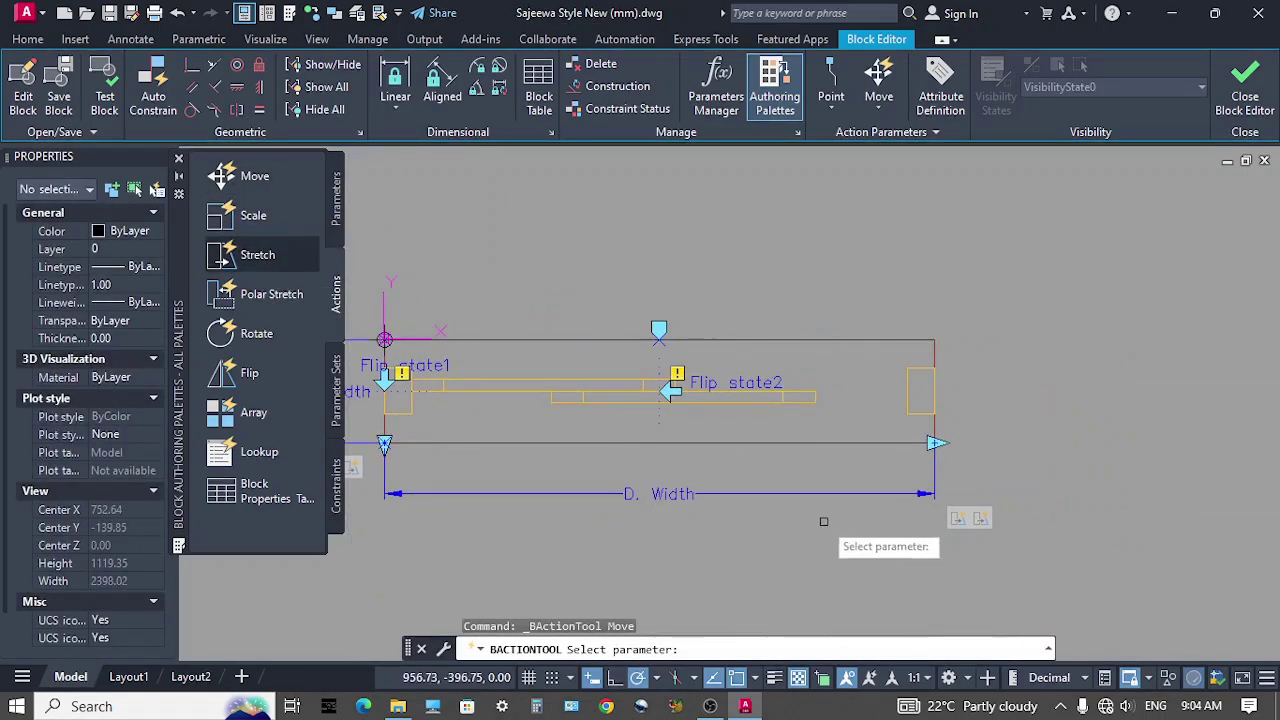
left_click(845, 493)
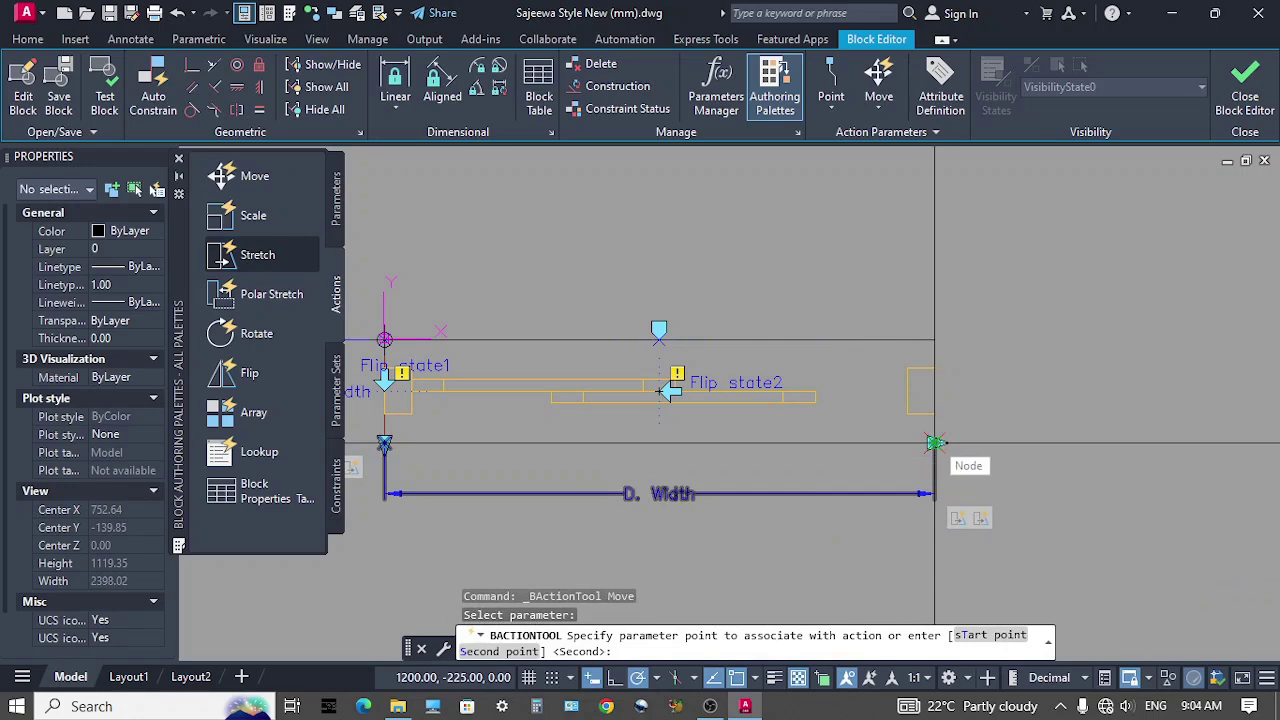
left_click(933, 442)
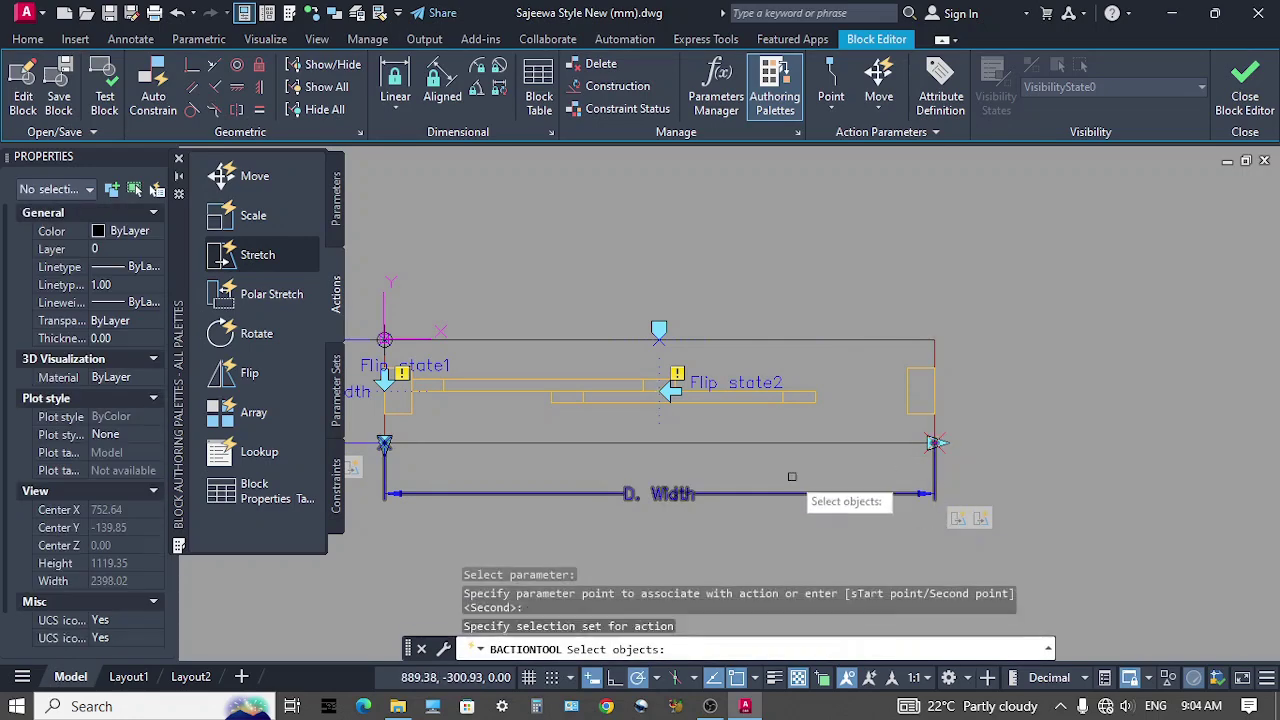
left_click(735, 382)
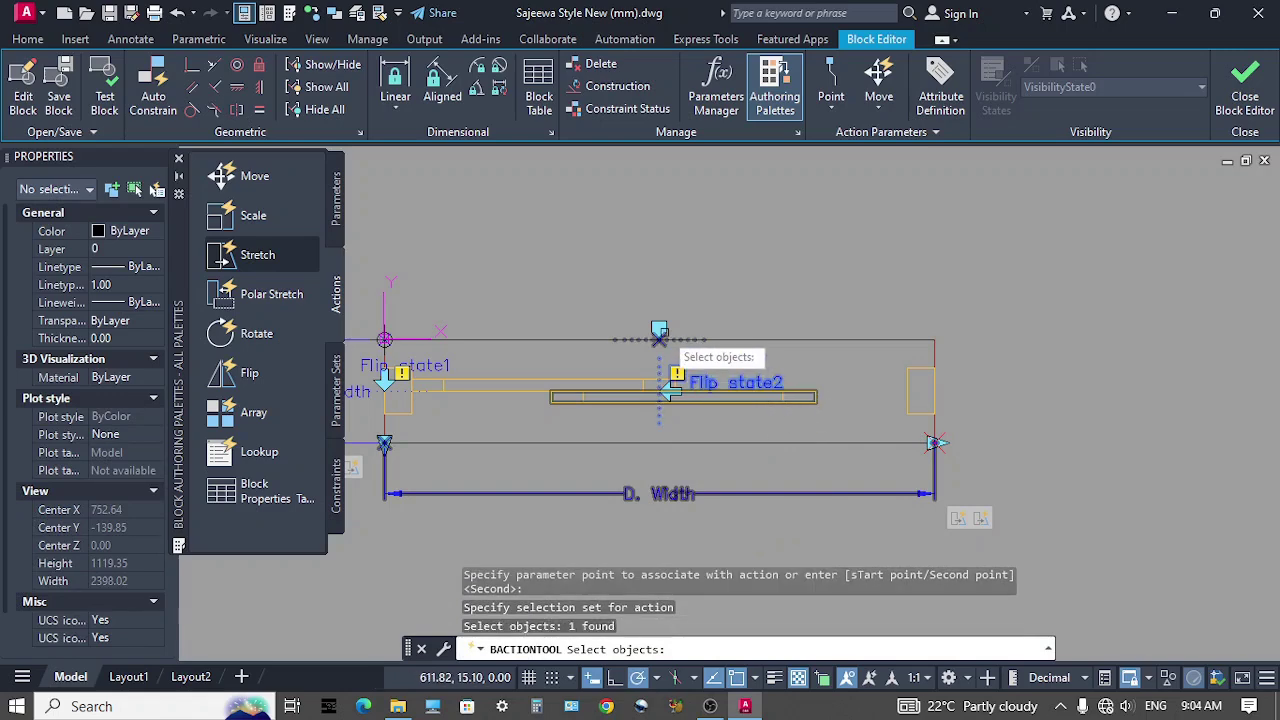
left_click(659, 338)
left_click(606, 303)
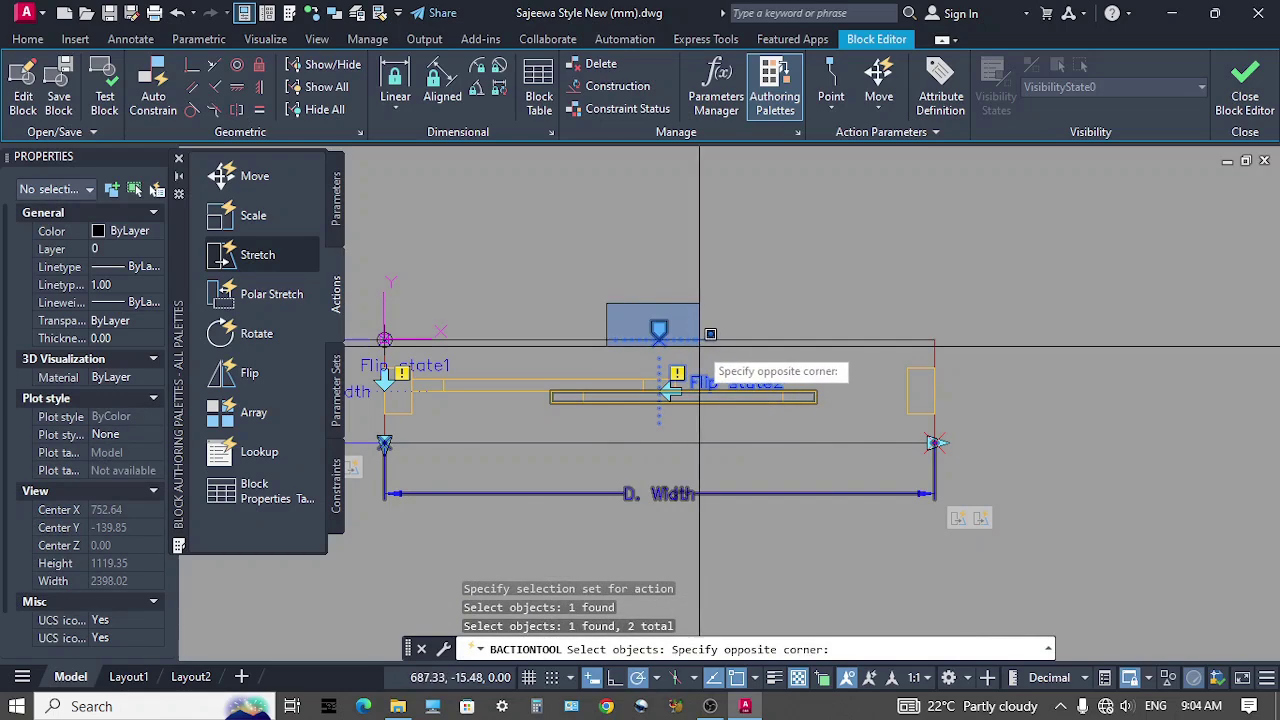
left_click(708, 333)
key("Return")
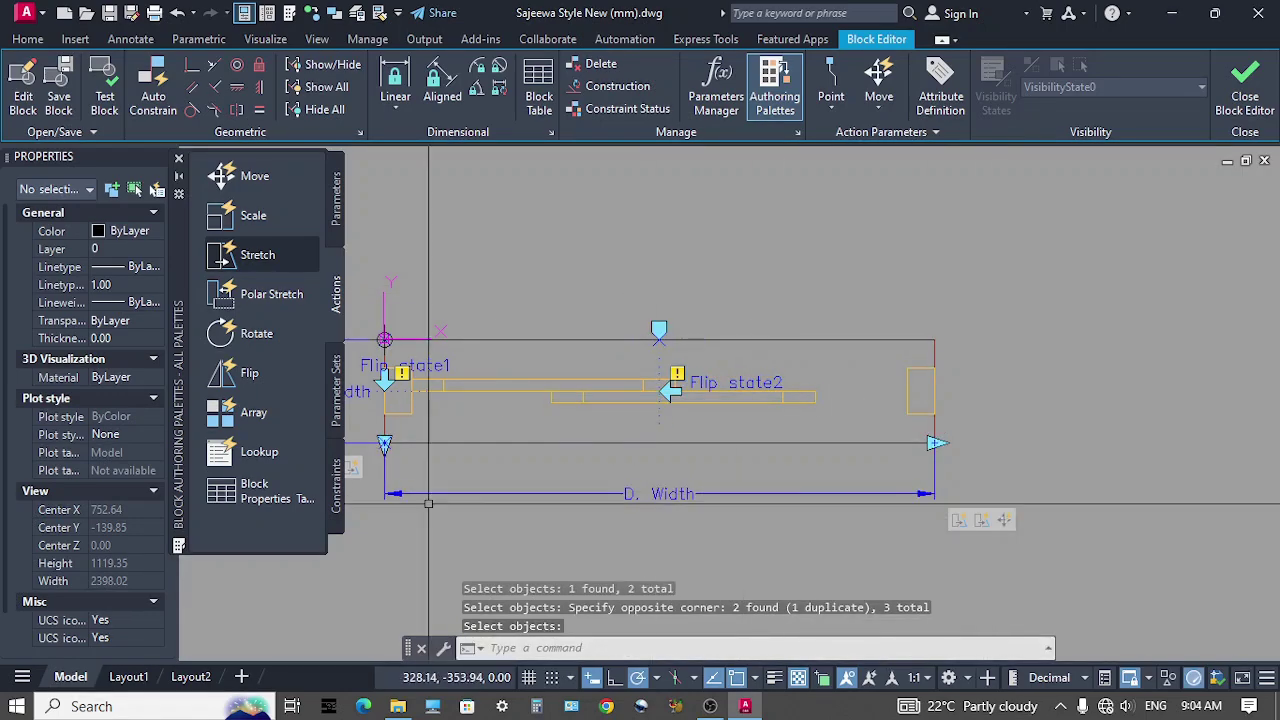
Set the distance multiplier of D. Width's move action to 0.5
left_click(1004, 519)
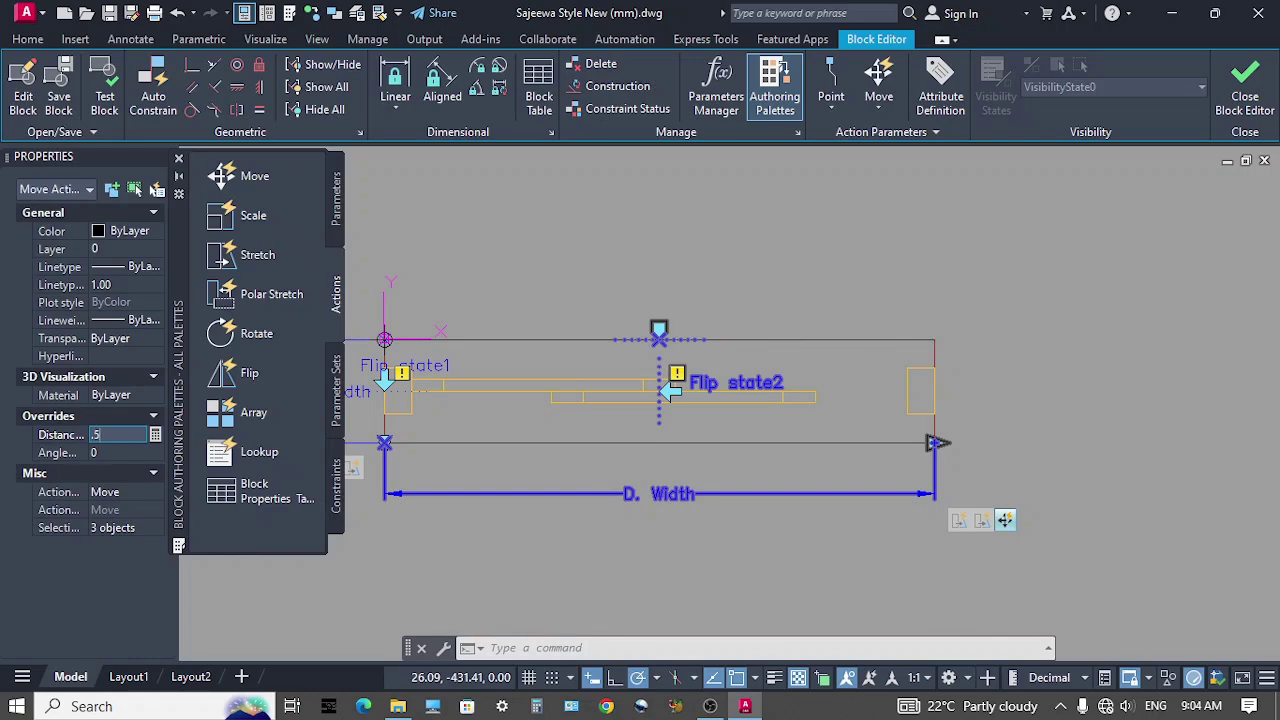
key("Tab")
key("Escape")
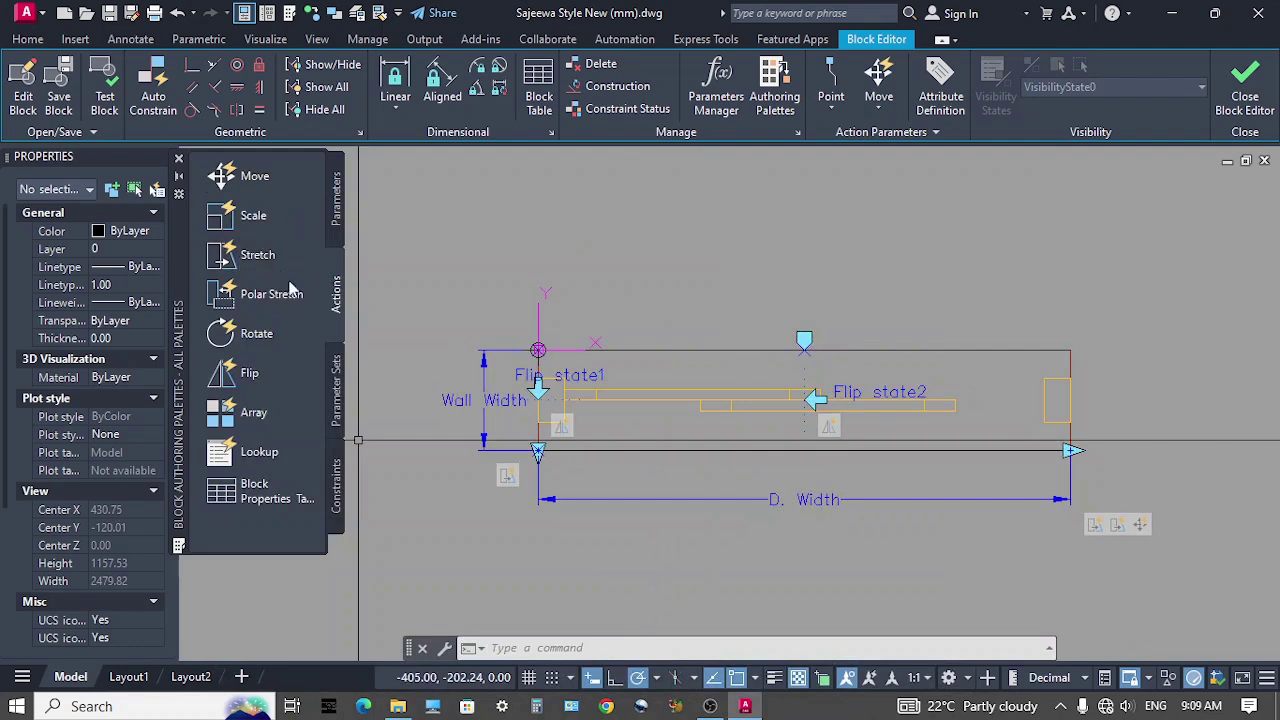
Add a move action to Wall Width's lower endpoint, selecting both door panels with their end pieces, both side frames and both flip parameters
left_click(225, 175)
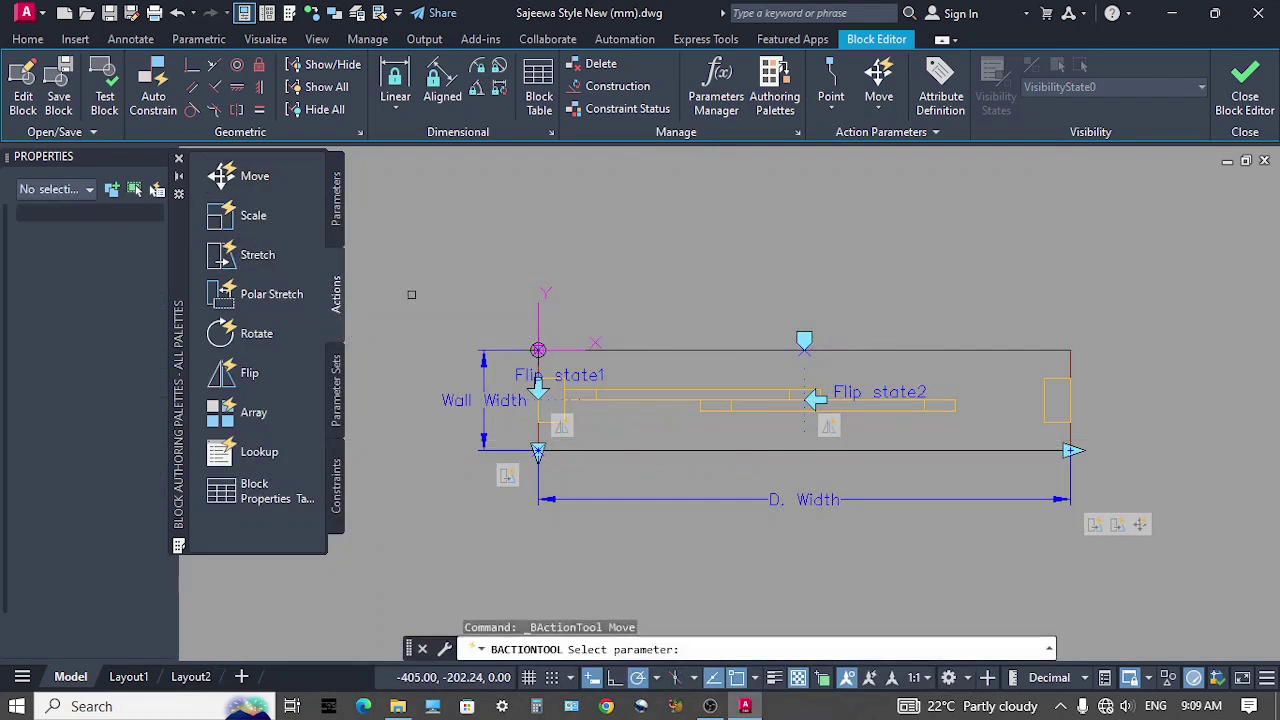
left_click(484, 430)
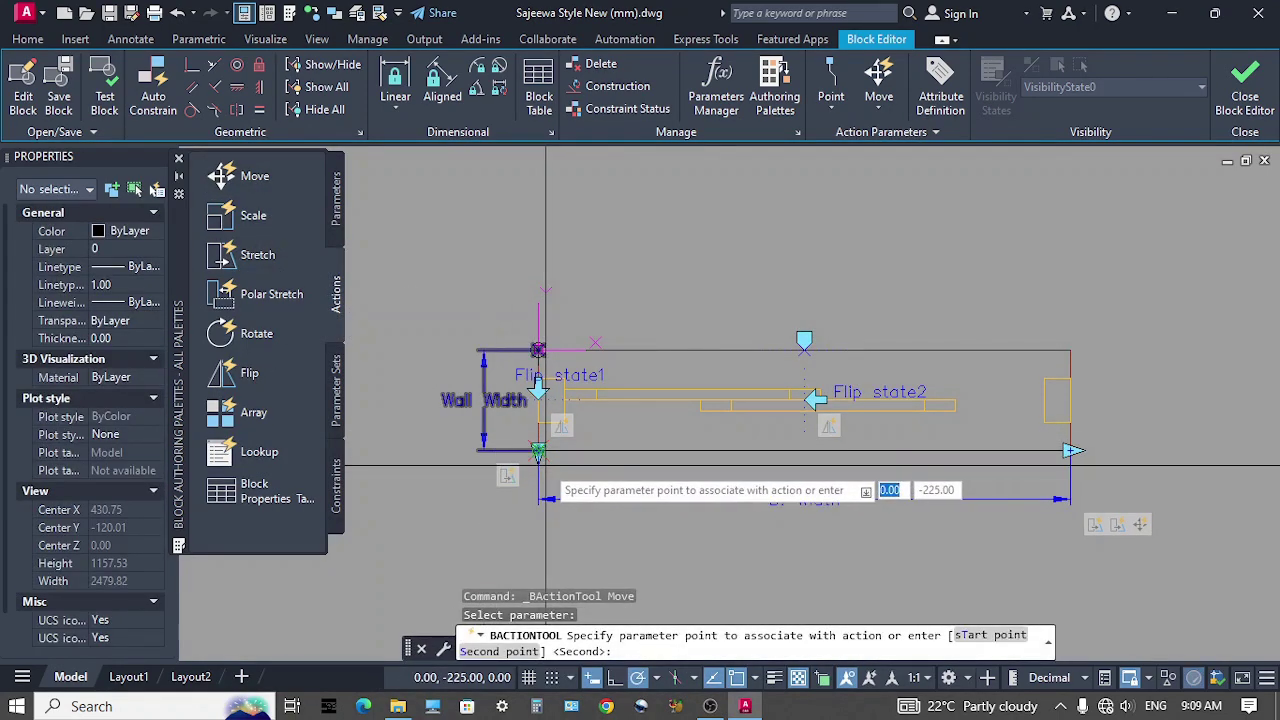
scroll(543, 460, "up", 2)
left_click(543, 460)
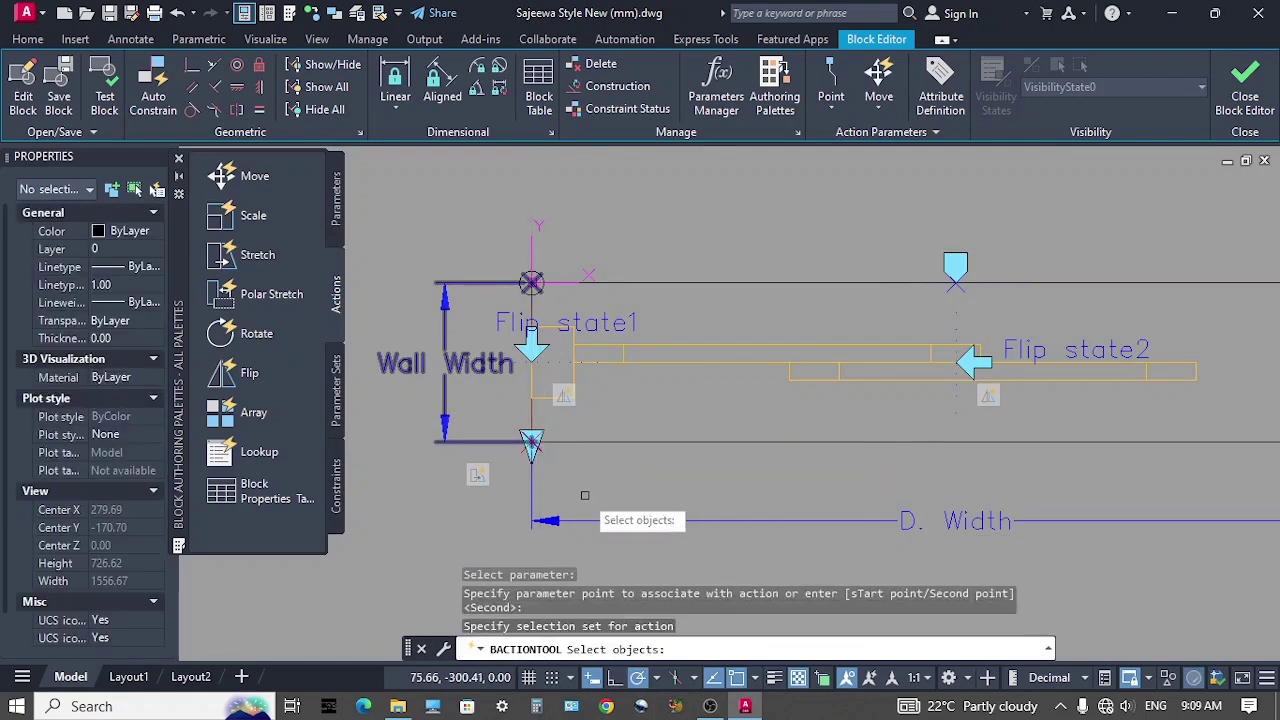
scroll(585, 495, "down", 2)
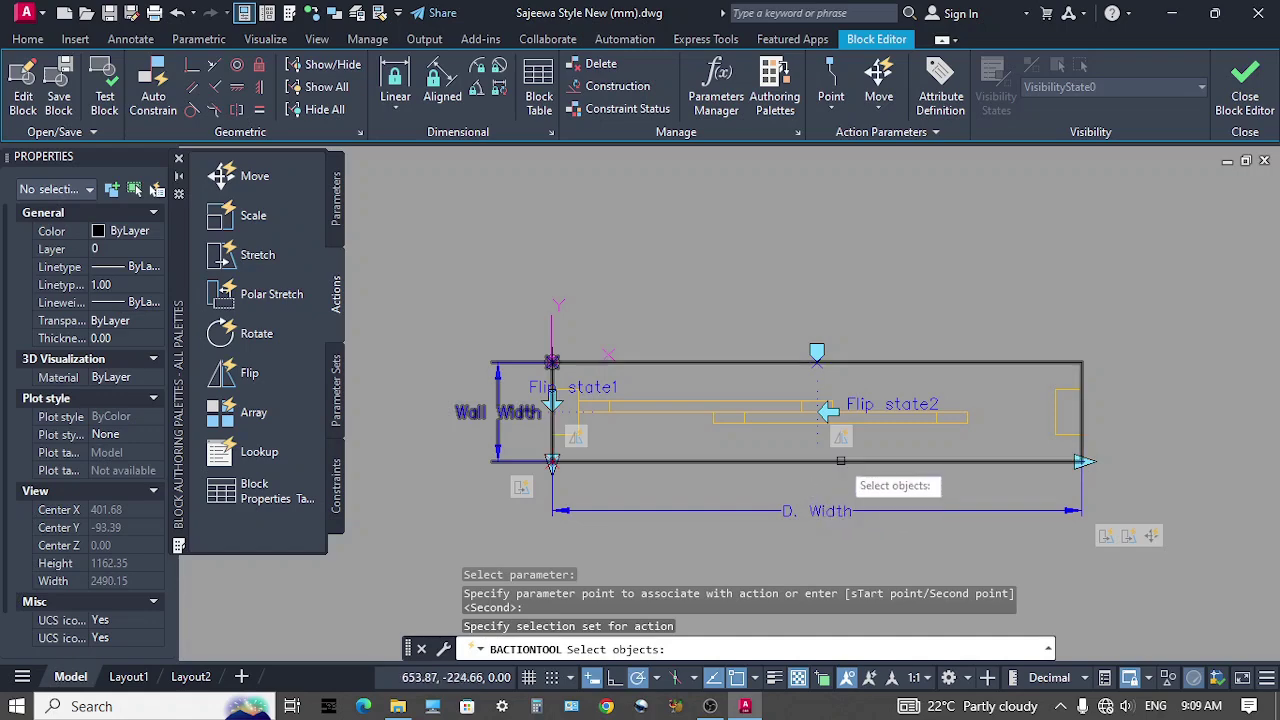
left_click(1061, 438)
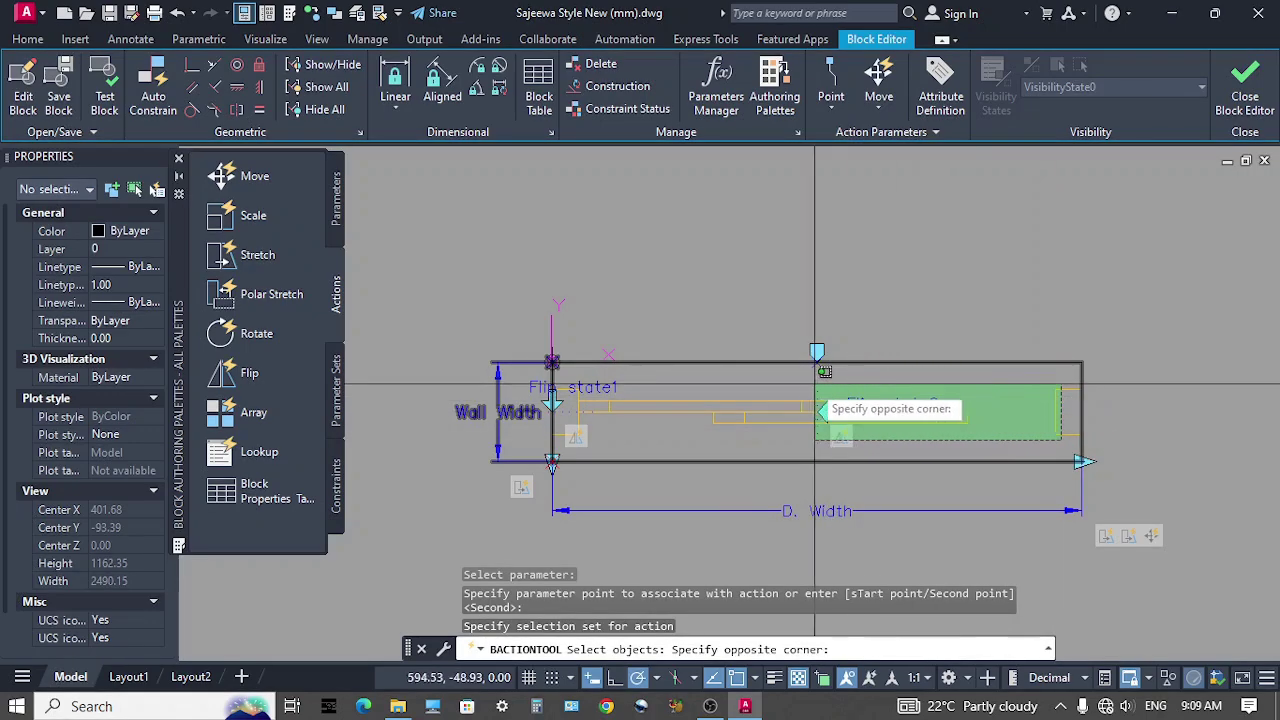
left_click(690, 392)
scroll(650, 405, "up", 4)
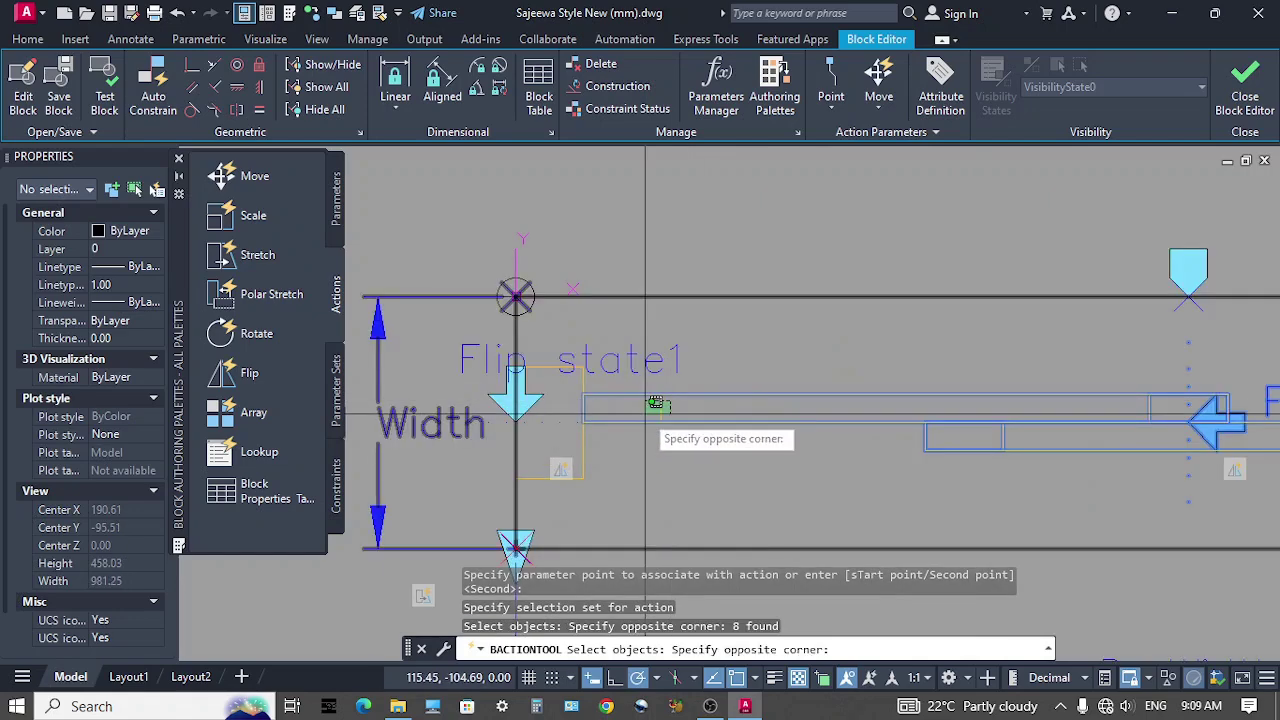
left_click(634, 421)
left_click(592, 449)
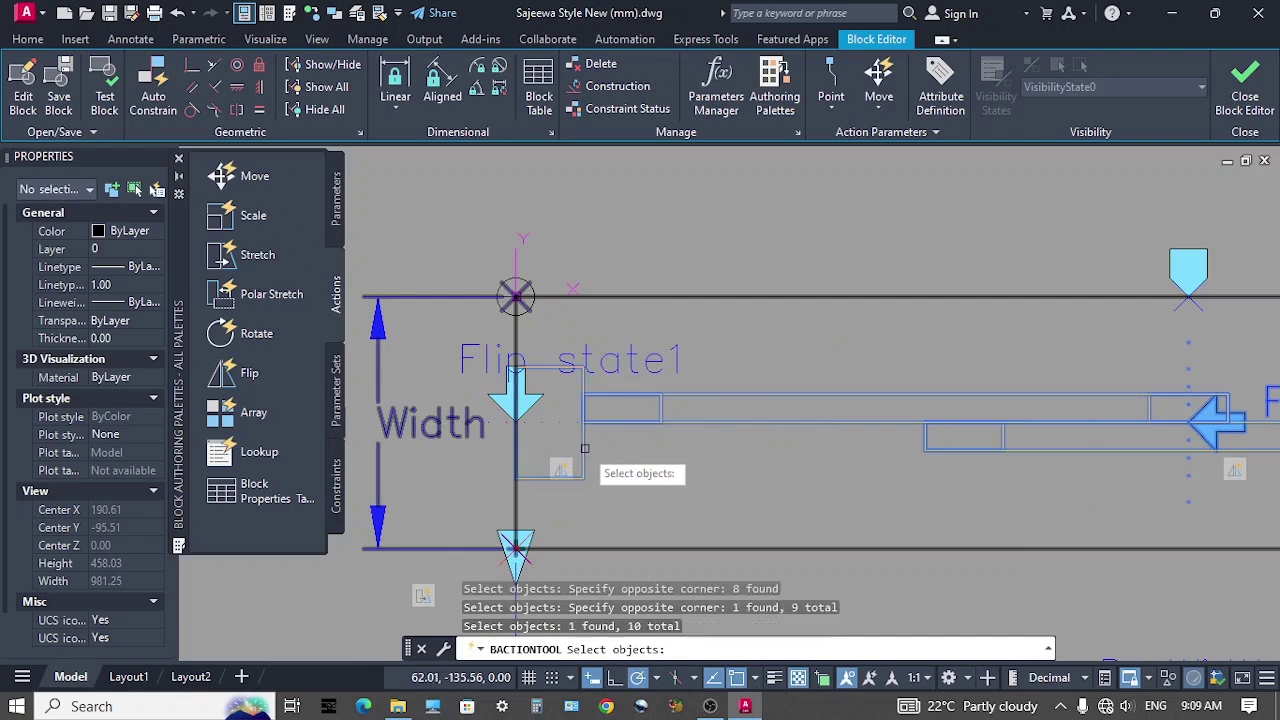
left_click(639, 408)
scroll(650, 440, "down", 3)
scroll(614, 428, "up", 5)
left_click(676, 411)
left_click(665, 420)
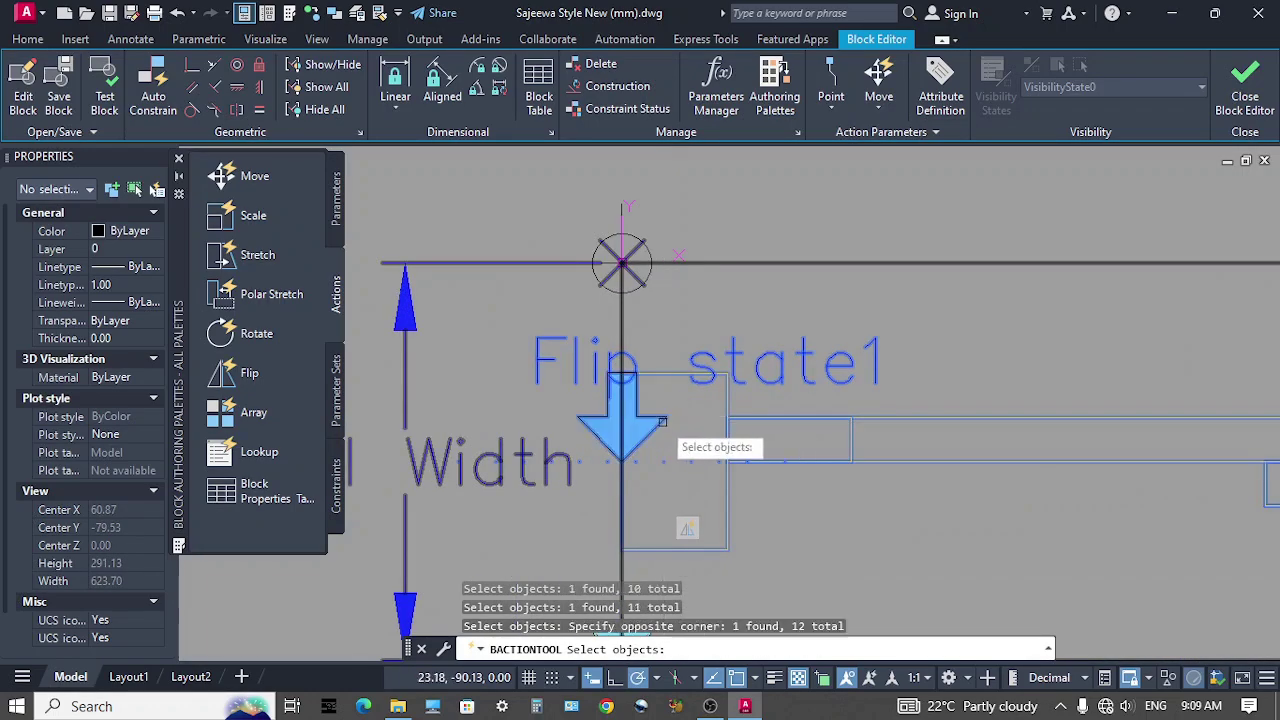
scroll(621, 427, "down", 5)
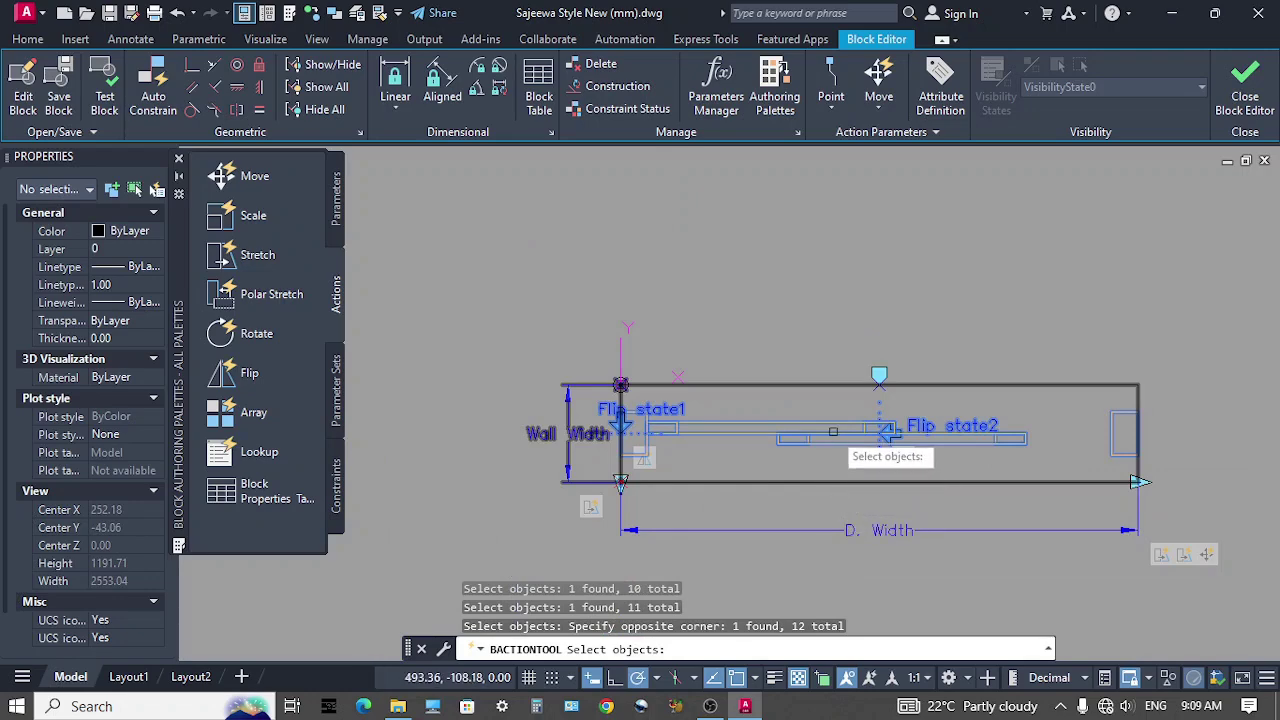
key("Return")
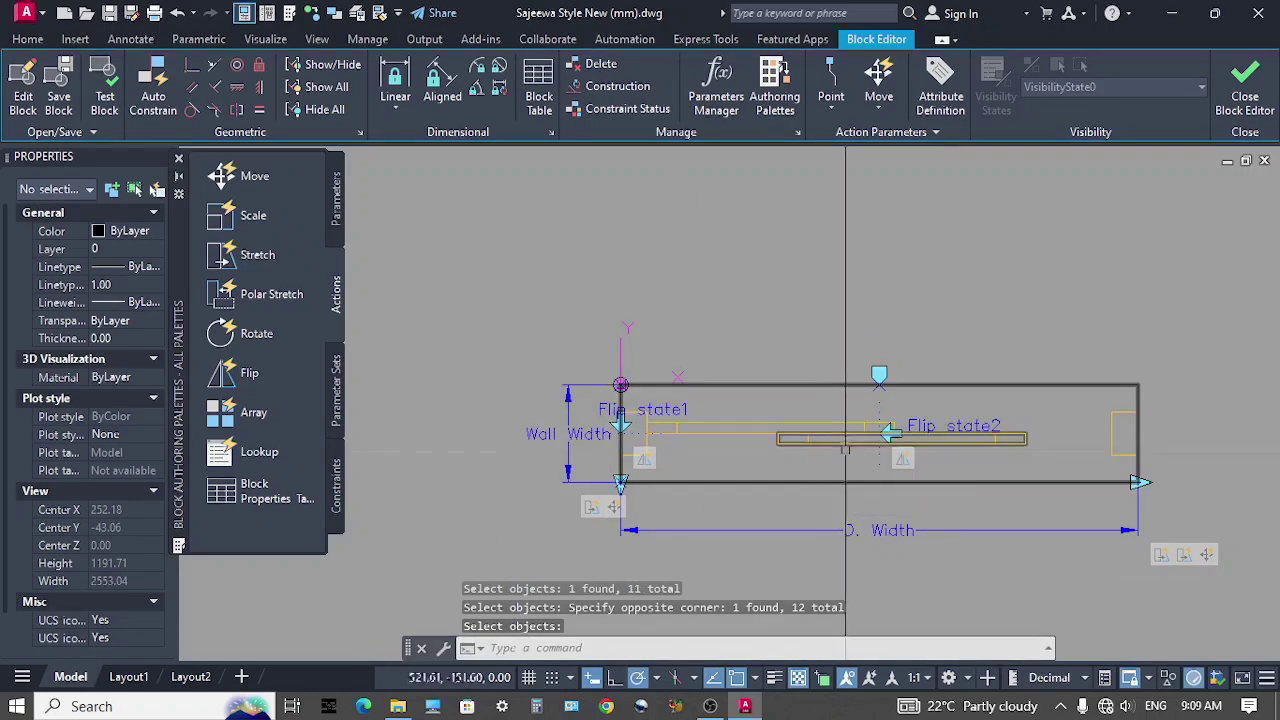
Set the distance multiplier of Wall Width's move action to 0.50
left_click(613, 507)
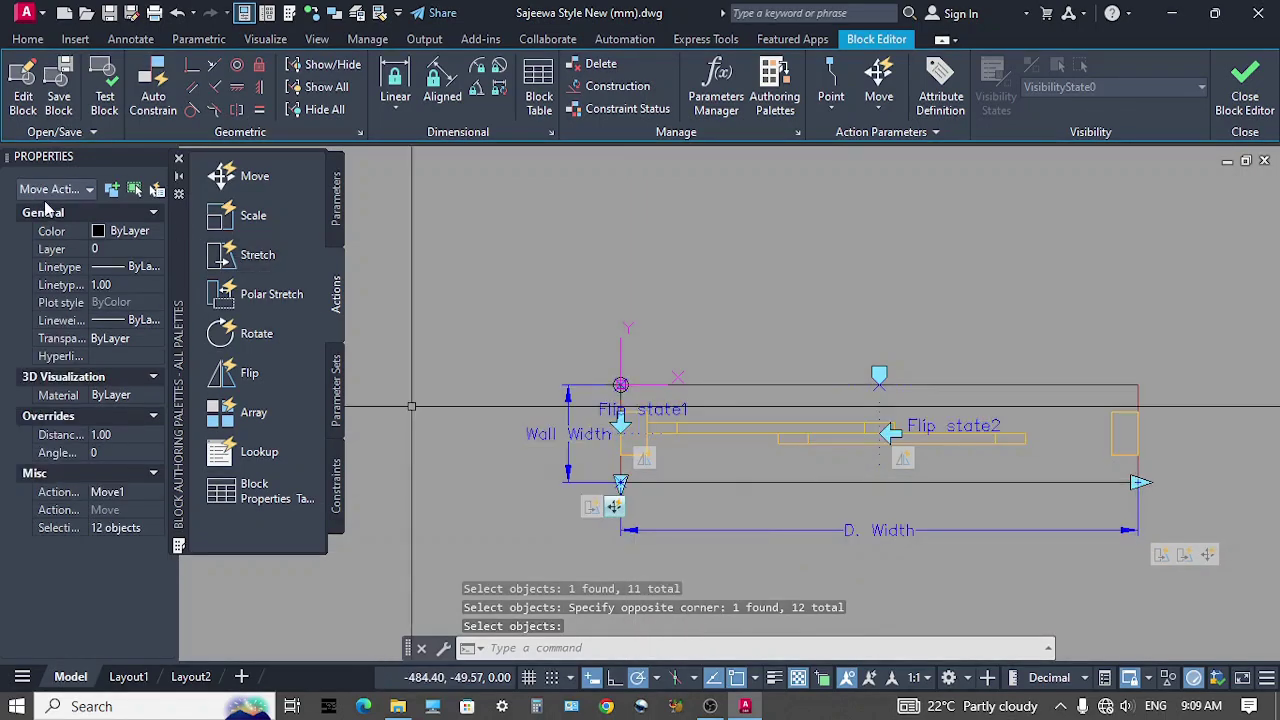
left_click(125, 435)
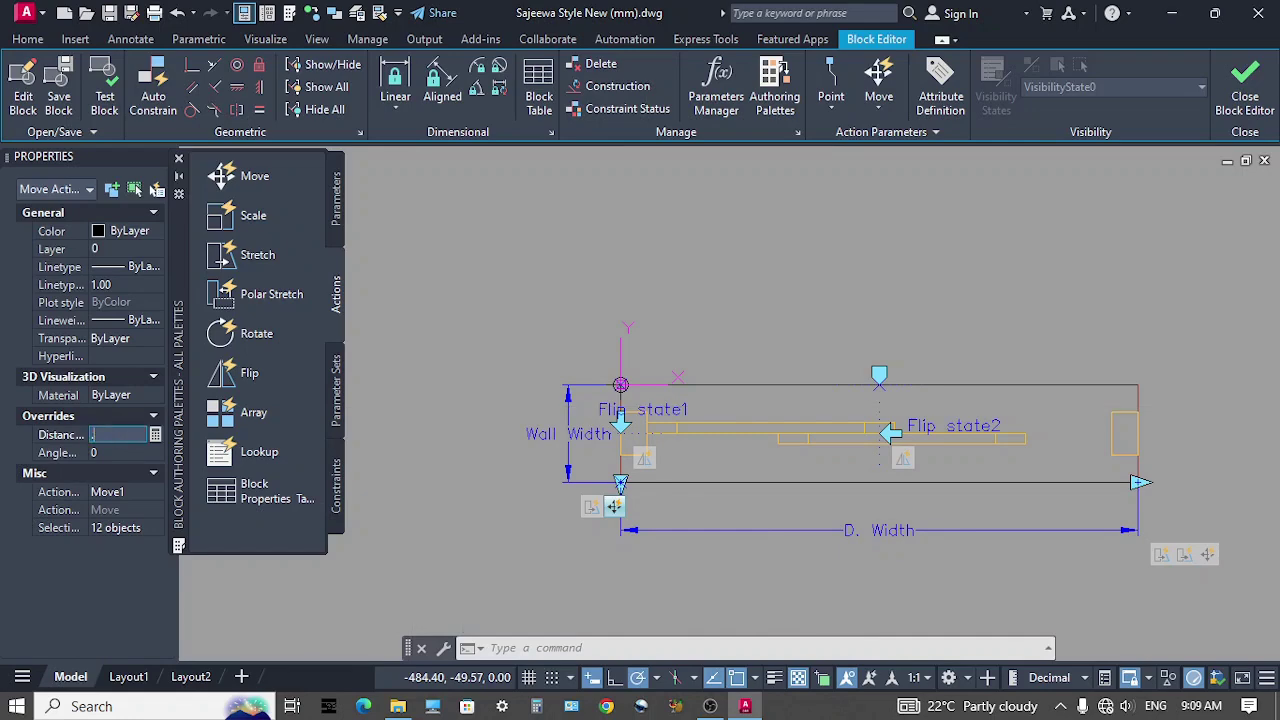
key("Tab")
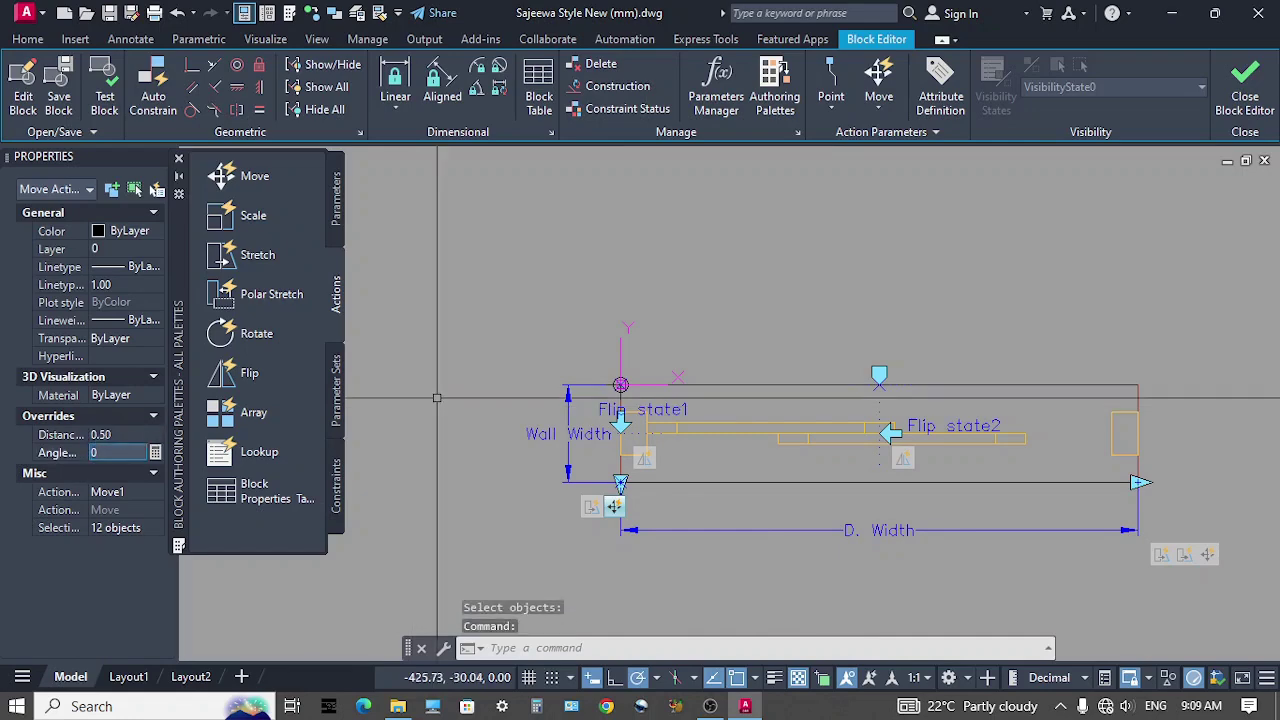
Add a flip action to the flip parameter with the central vertical reflection line, applying it to all objects
middle_click_drag(593, 325, 573, 327)
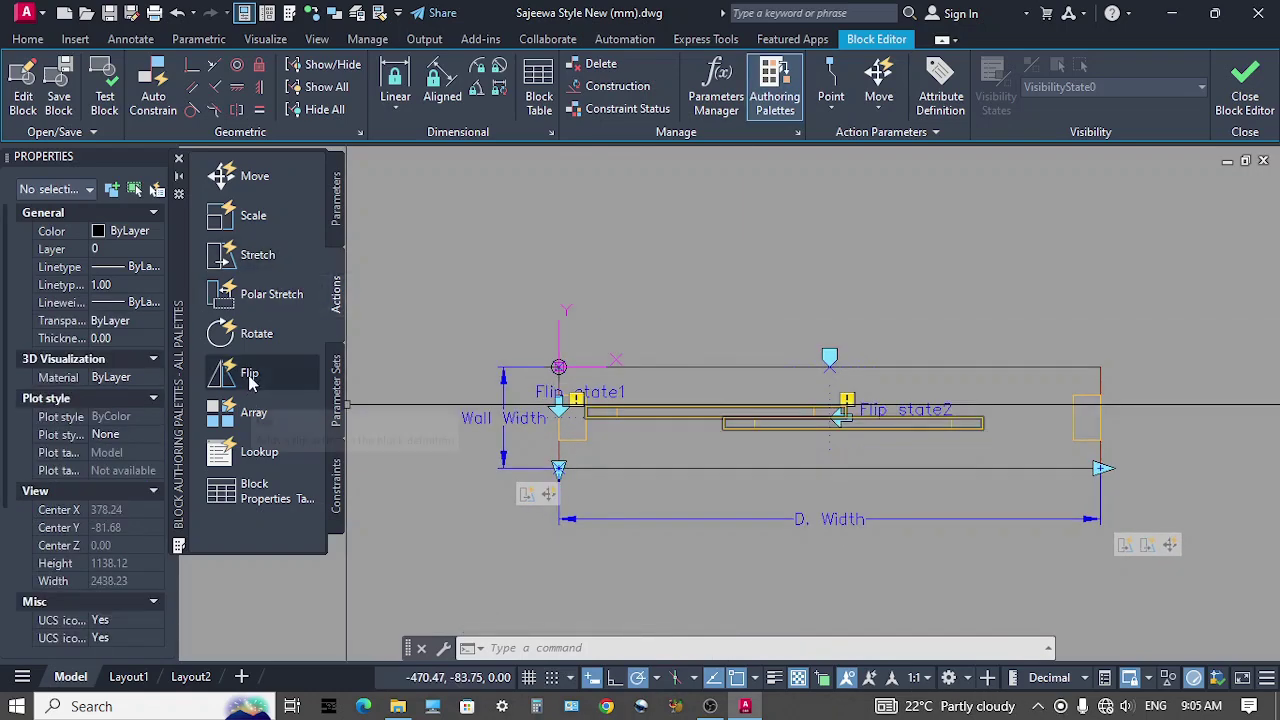
left_click(249, 376)
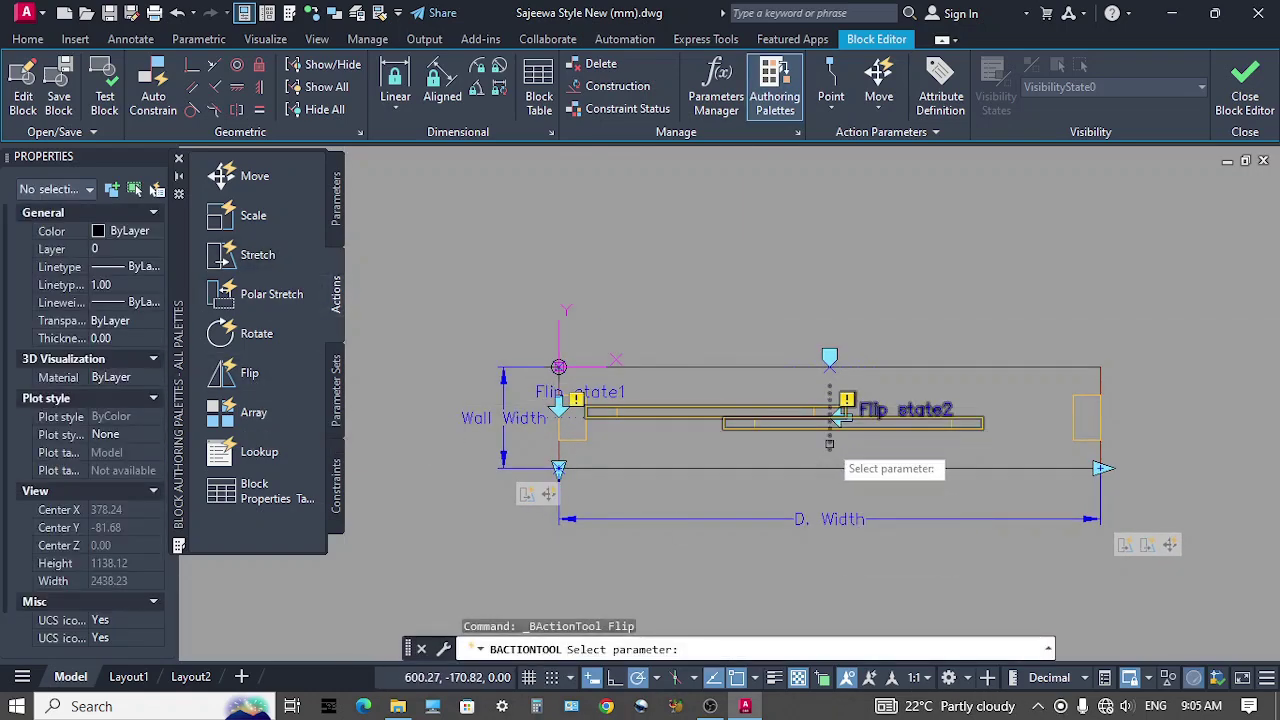
left_click(829, 443)
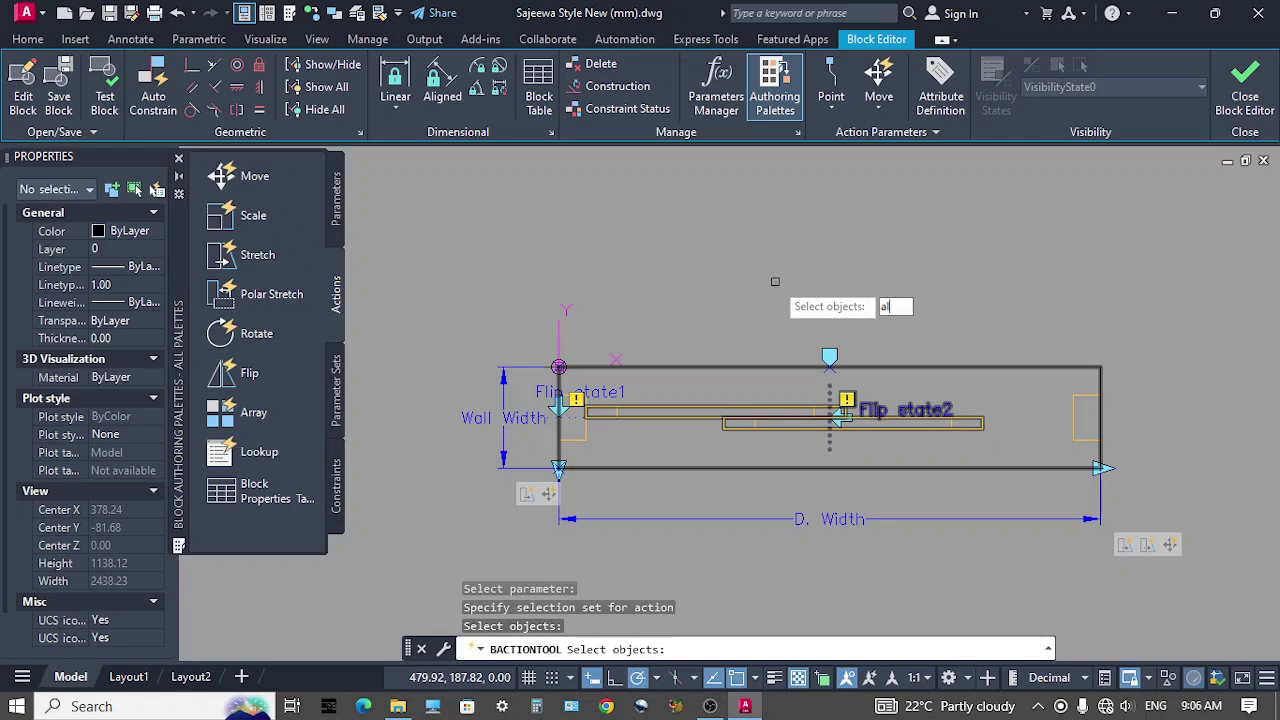
key("Return")
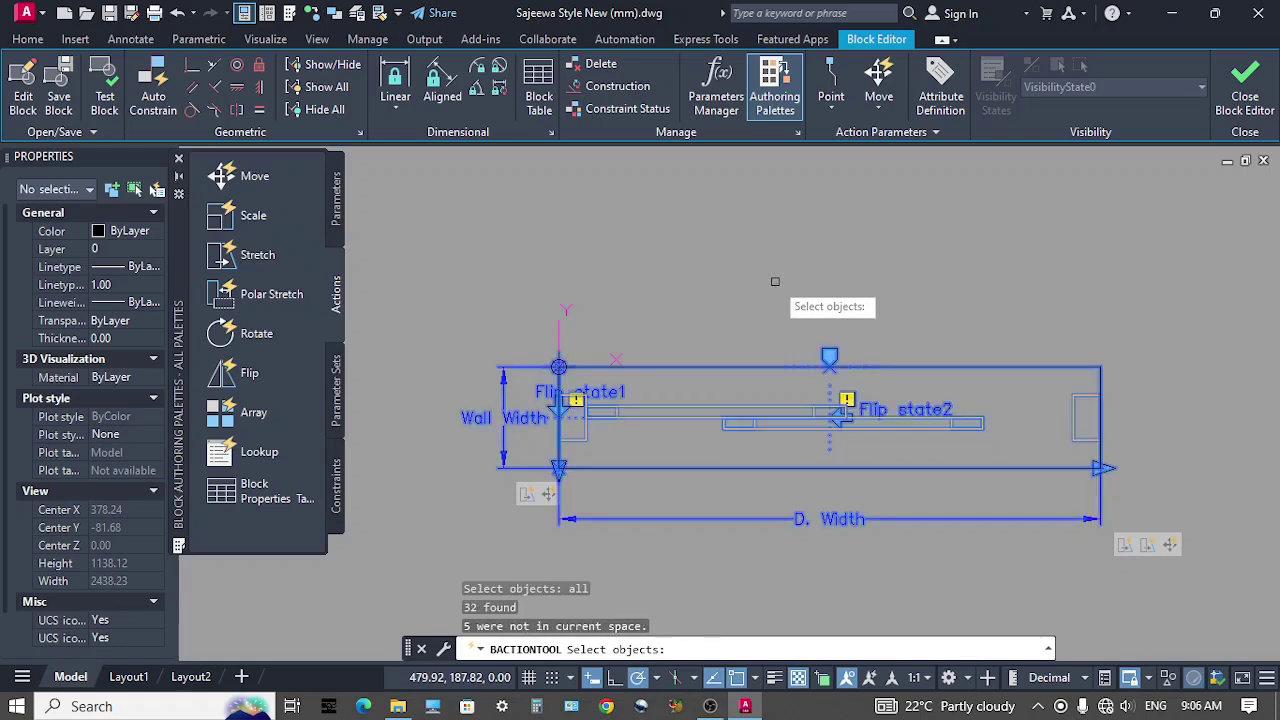
key("Return")
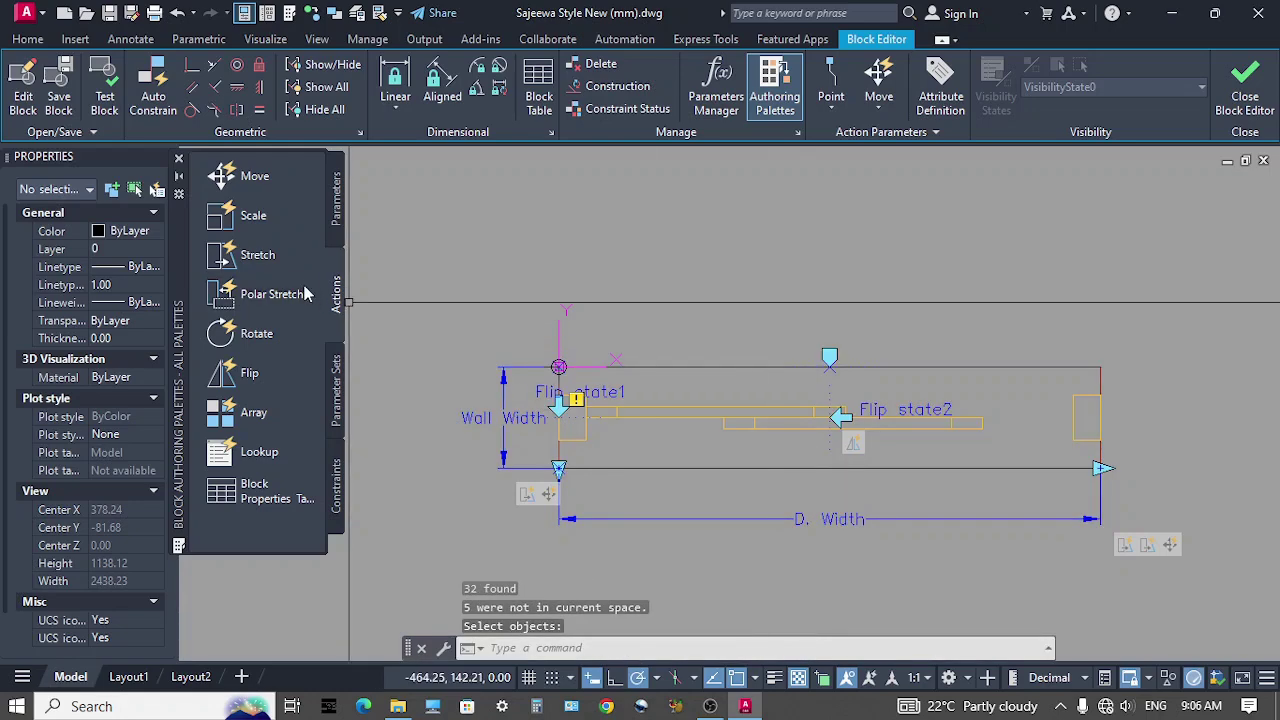
Add a flip action to the flip parameter with the horizontal reflection line, applying it to all objects
left_click(252, 373)
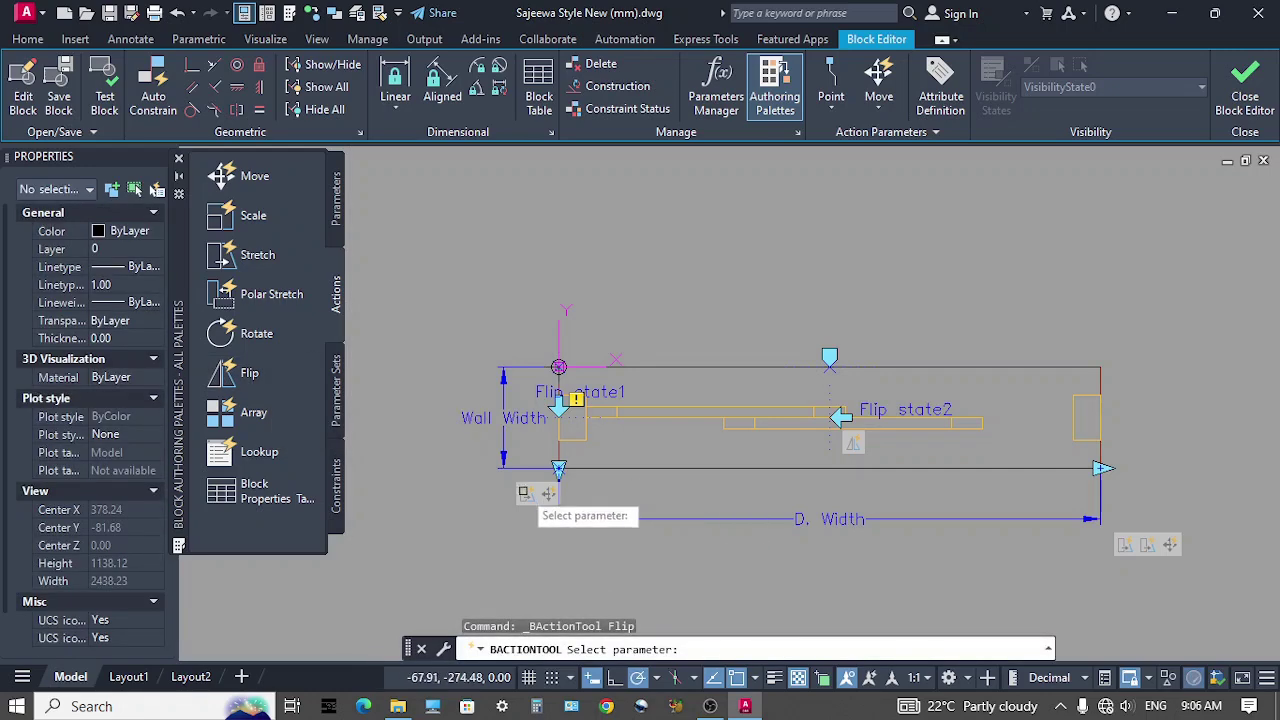
left_click(530, 392)
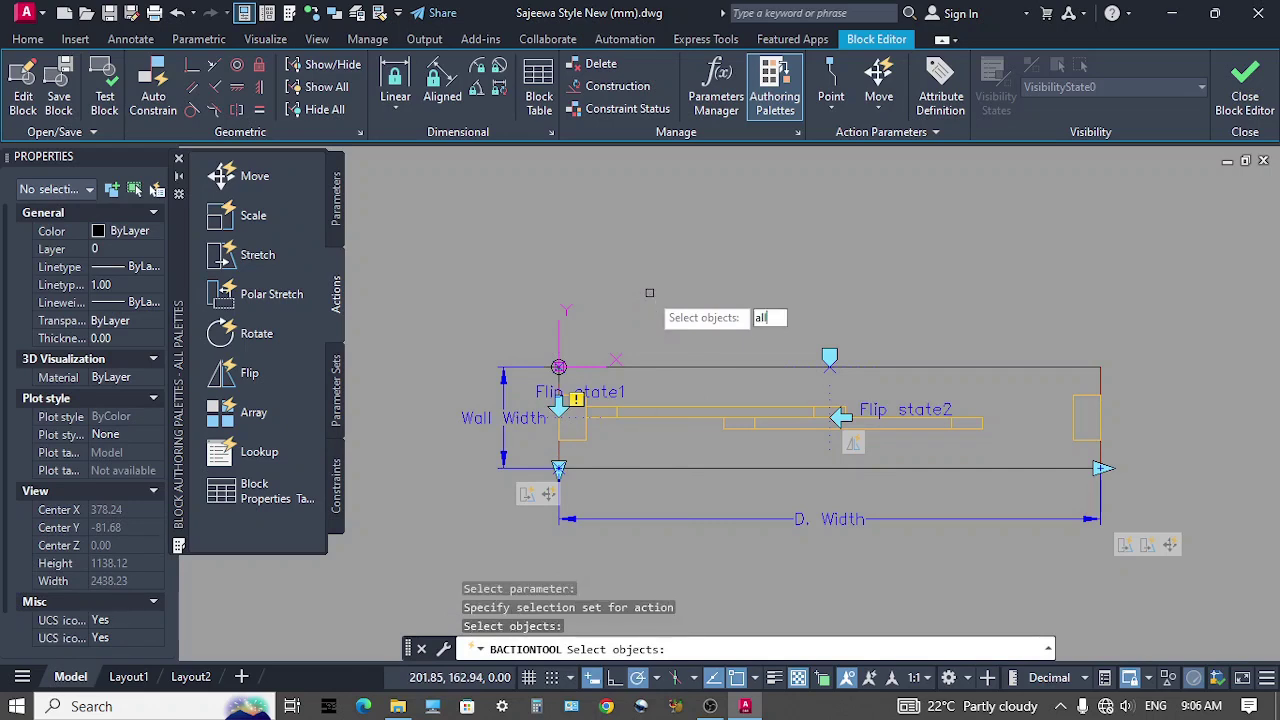
key("Return")
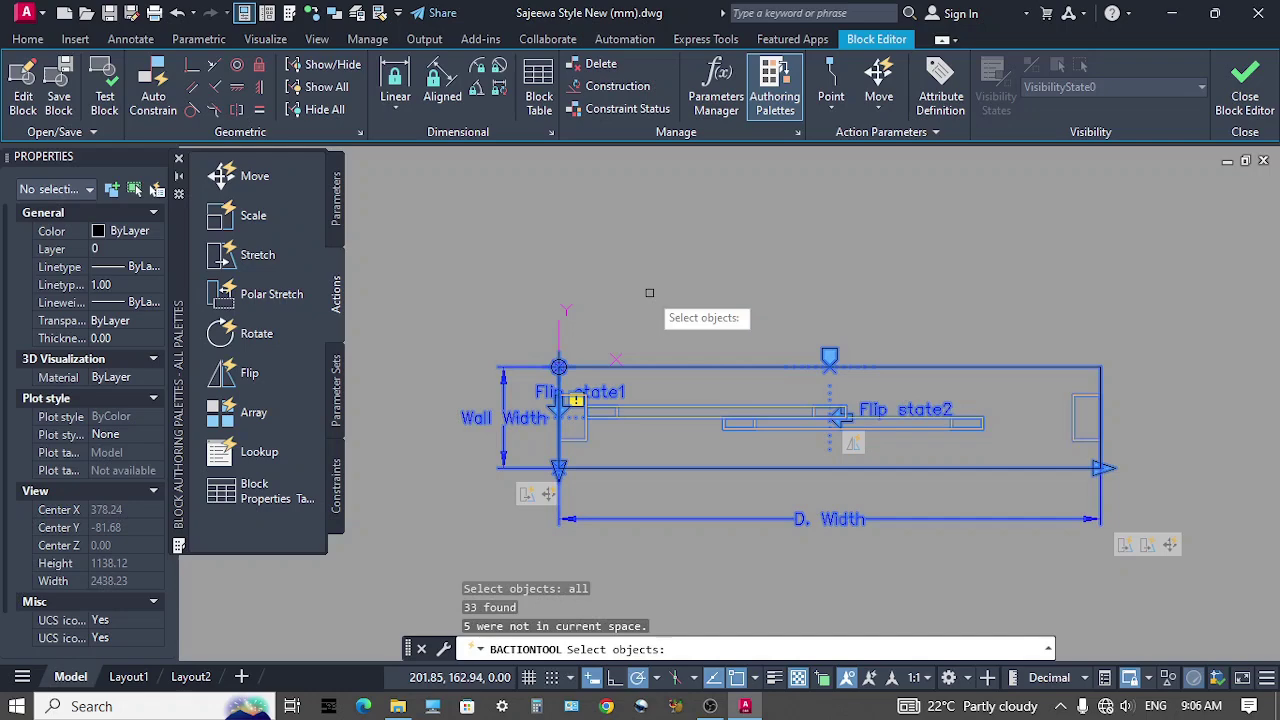
key("Return")
Close the block editor and save the parameter changes to the sliding door block
middle_click_drag(752, 431, 749, 416)
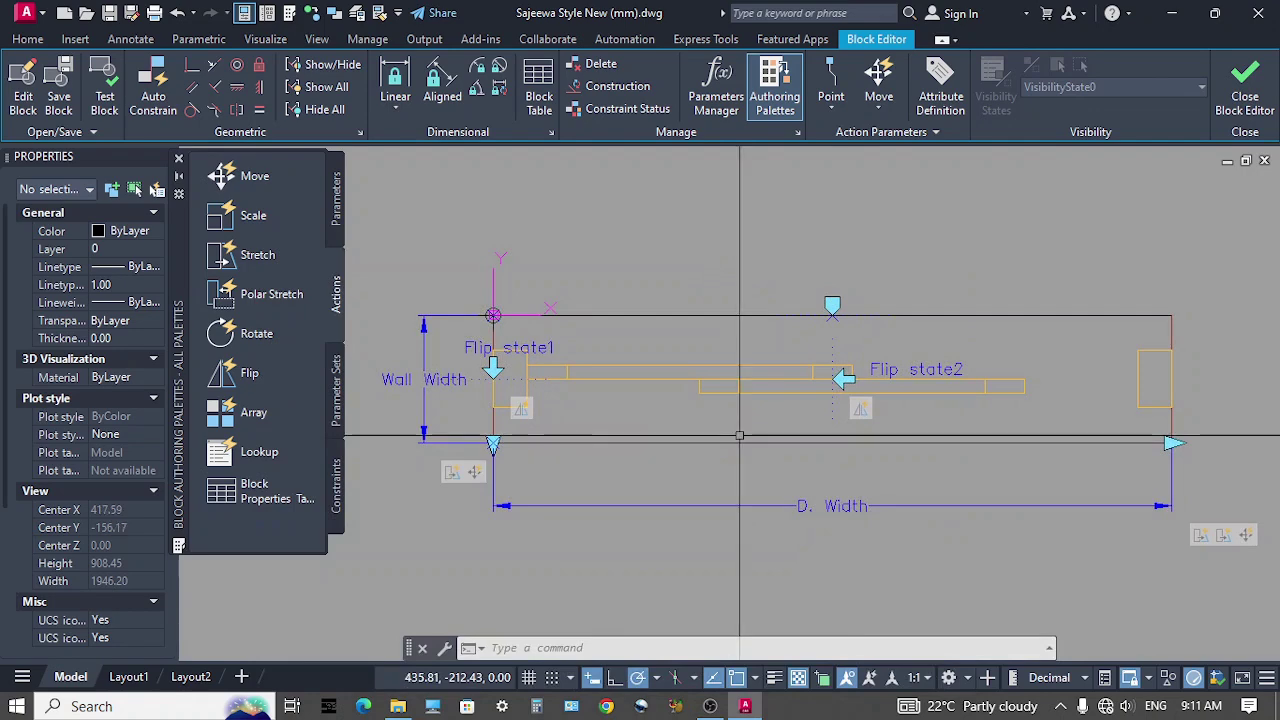
left_click(1247, 97)
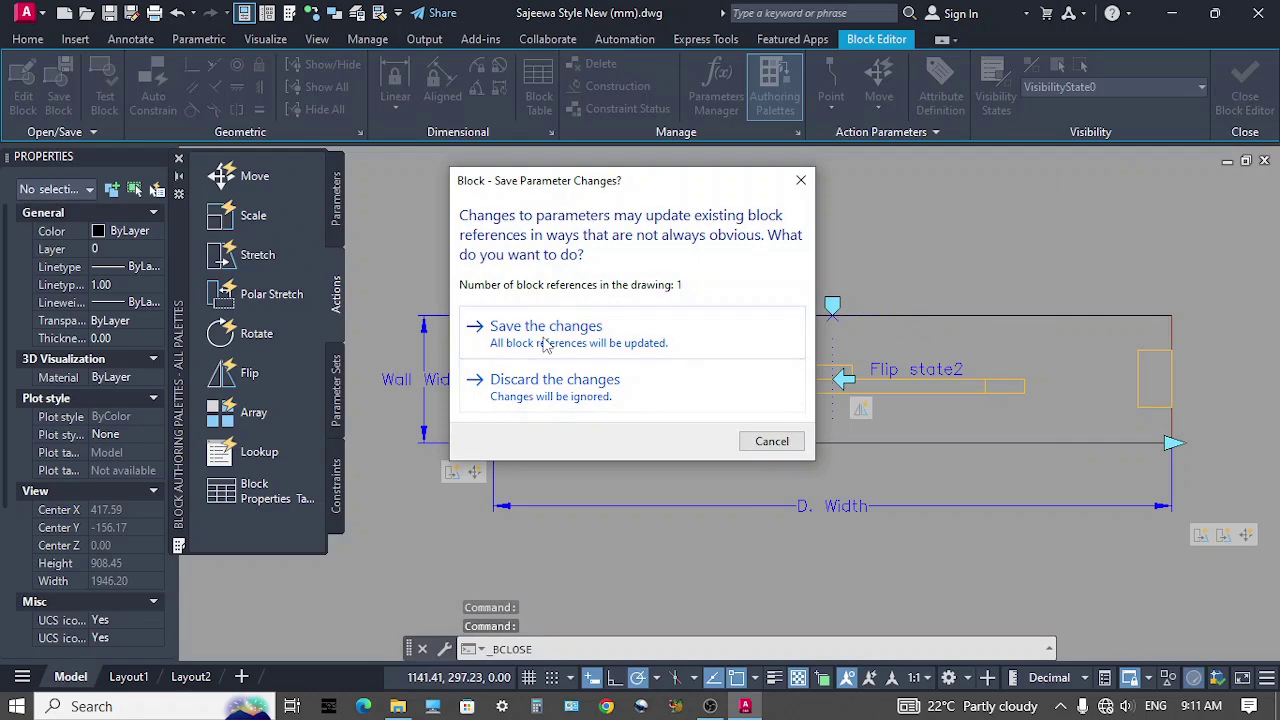
left_click(545, 334)
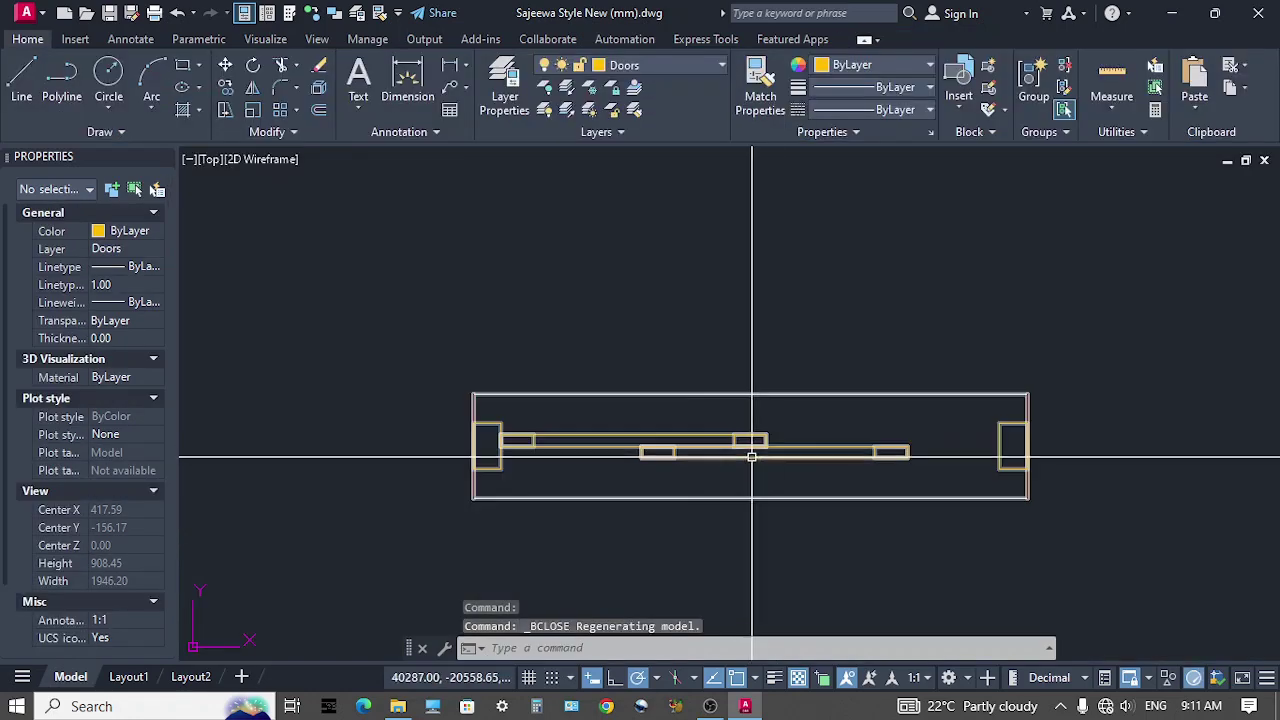
Test the door block by shortening its width to about 991 mm, widening it to about 1196 mm and flipping it across its central vertical line
left_click(745, 484)
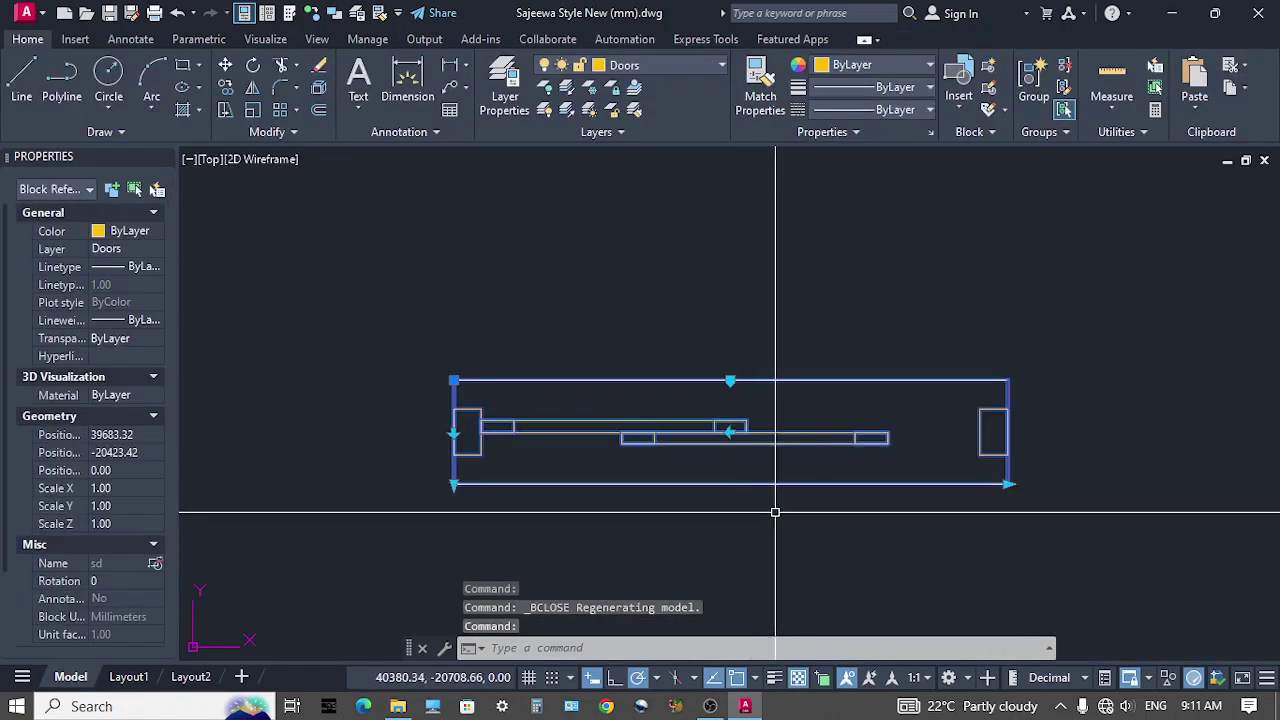
left_click(1007, 484)
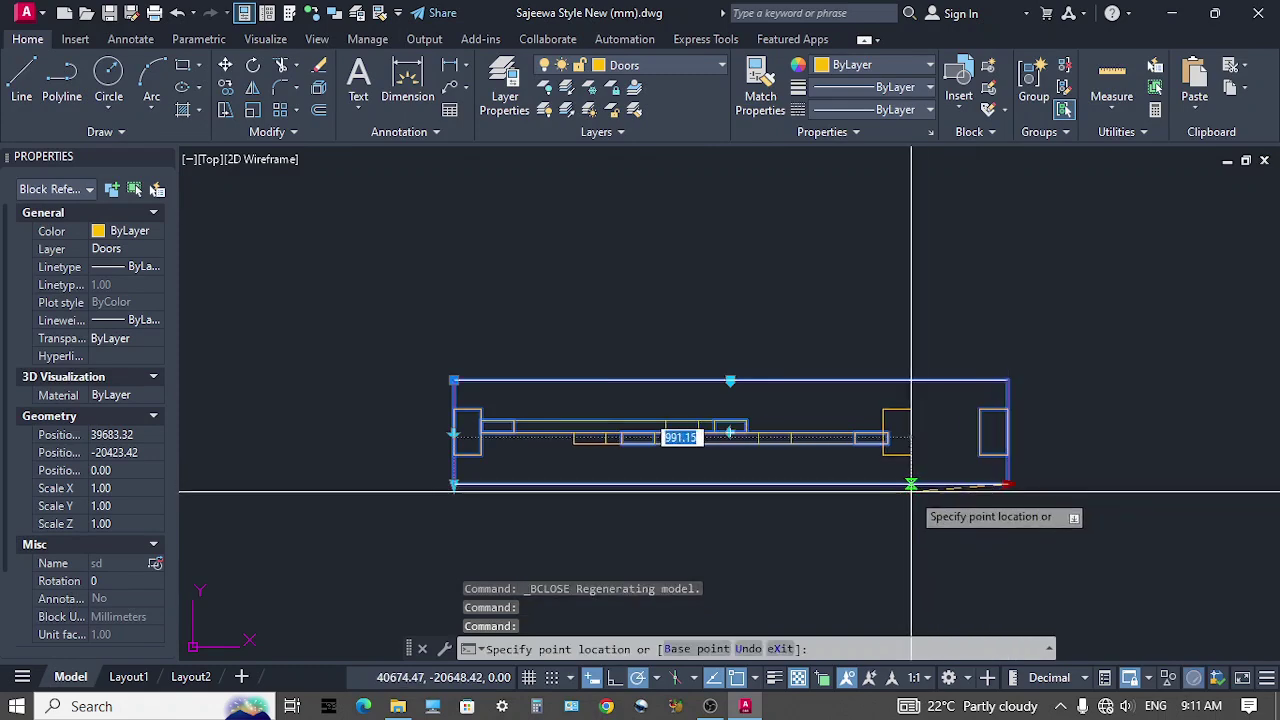
left_click(912, 484)
left_click(912, 484)
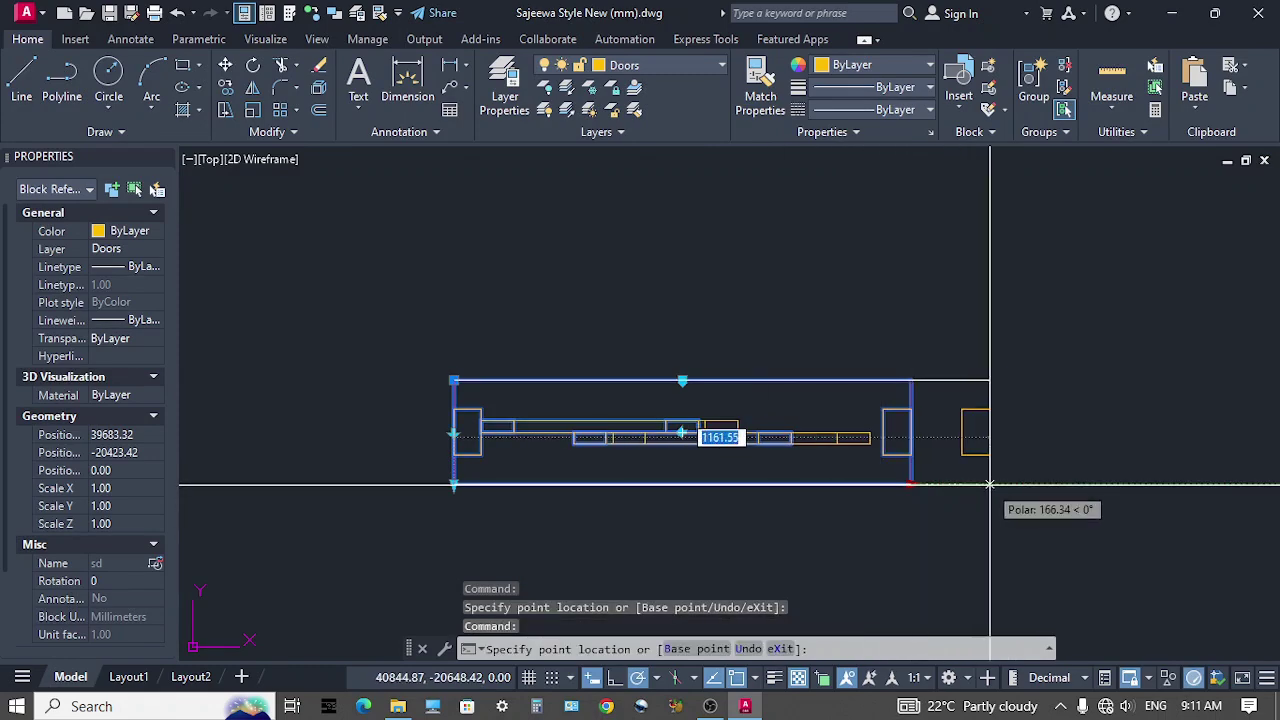
left_click(1006, 484)
left_click(729, 432)
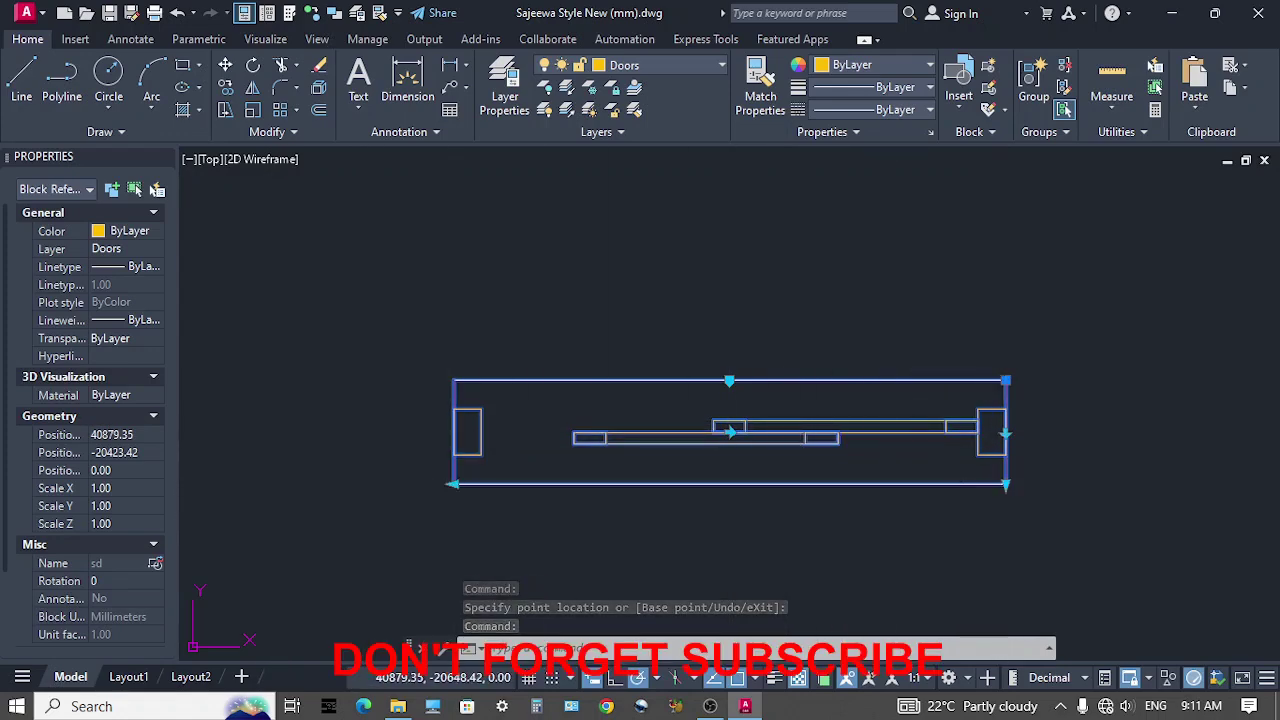
left_click(1005, 484)
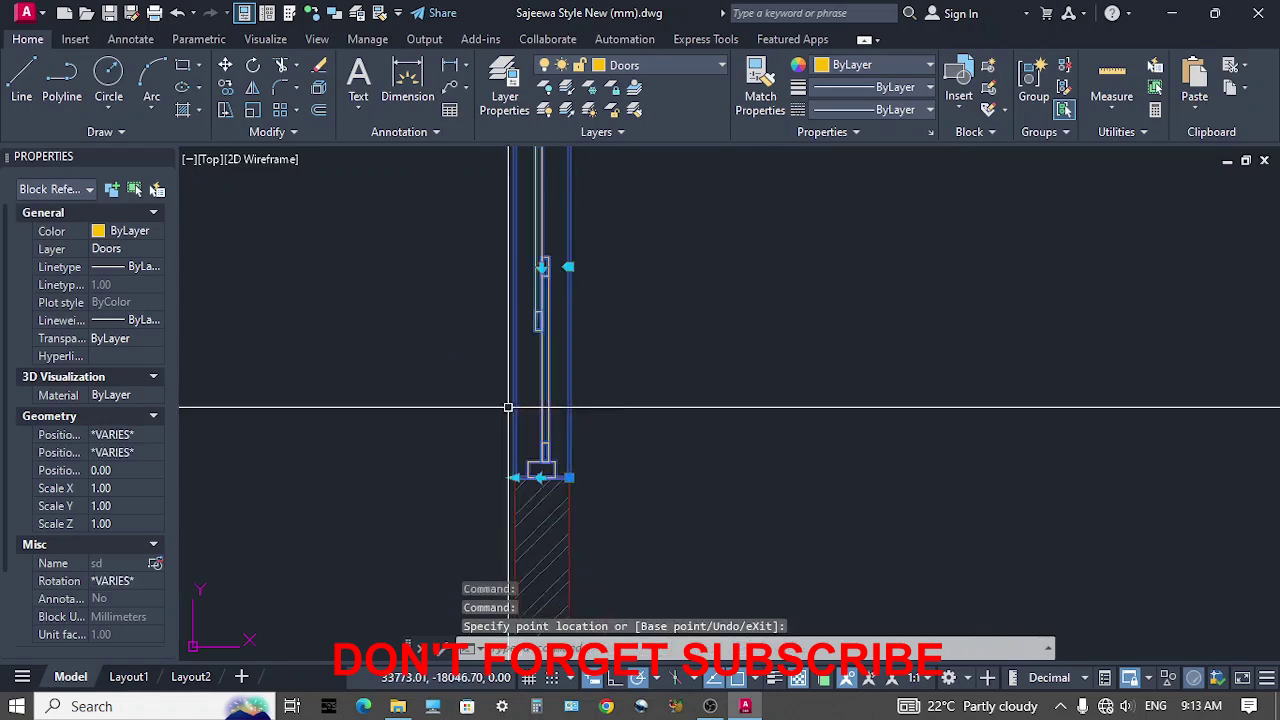
Deselect the two door blocks placed in the hatched walls and check how they mask the wall hatch
scroll(691, 391, "down", 3)
scroll(680, 351, "up", 2)
middle_click_drag(678, 371, 679, 379)
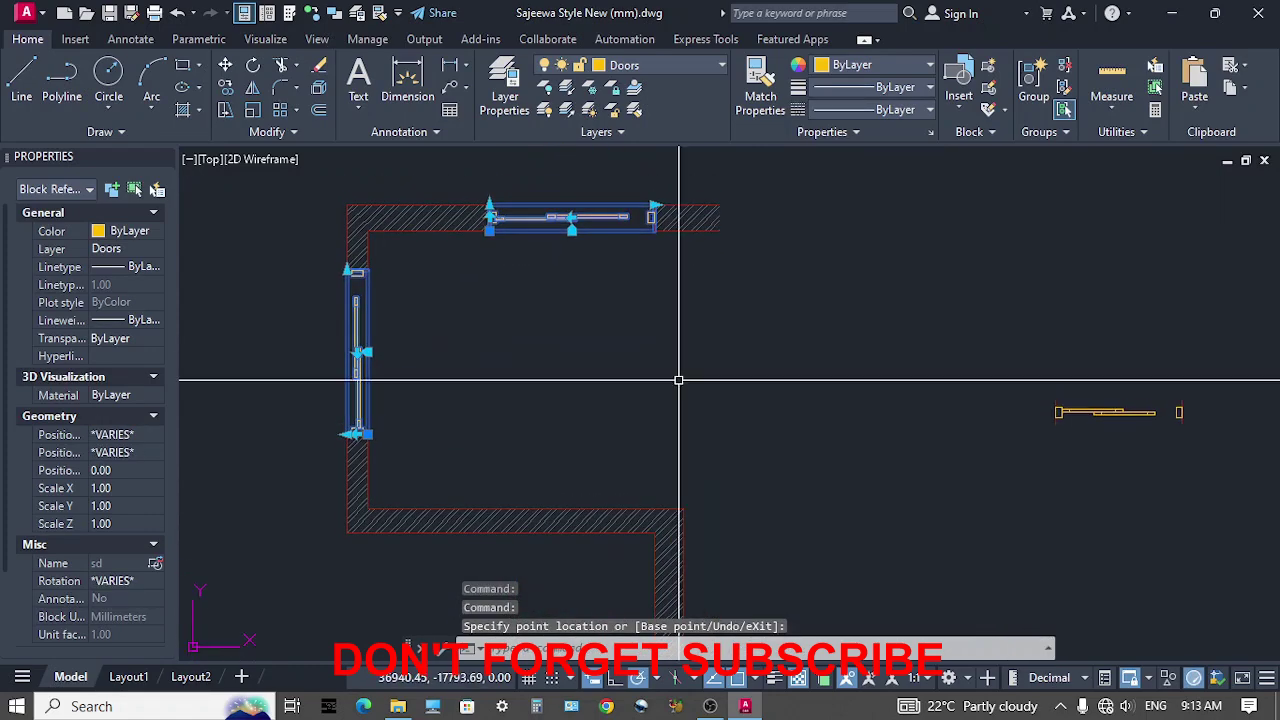
key("Escape")
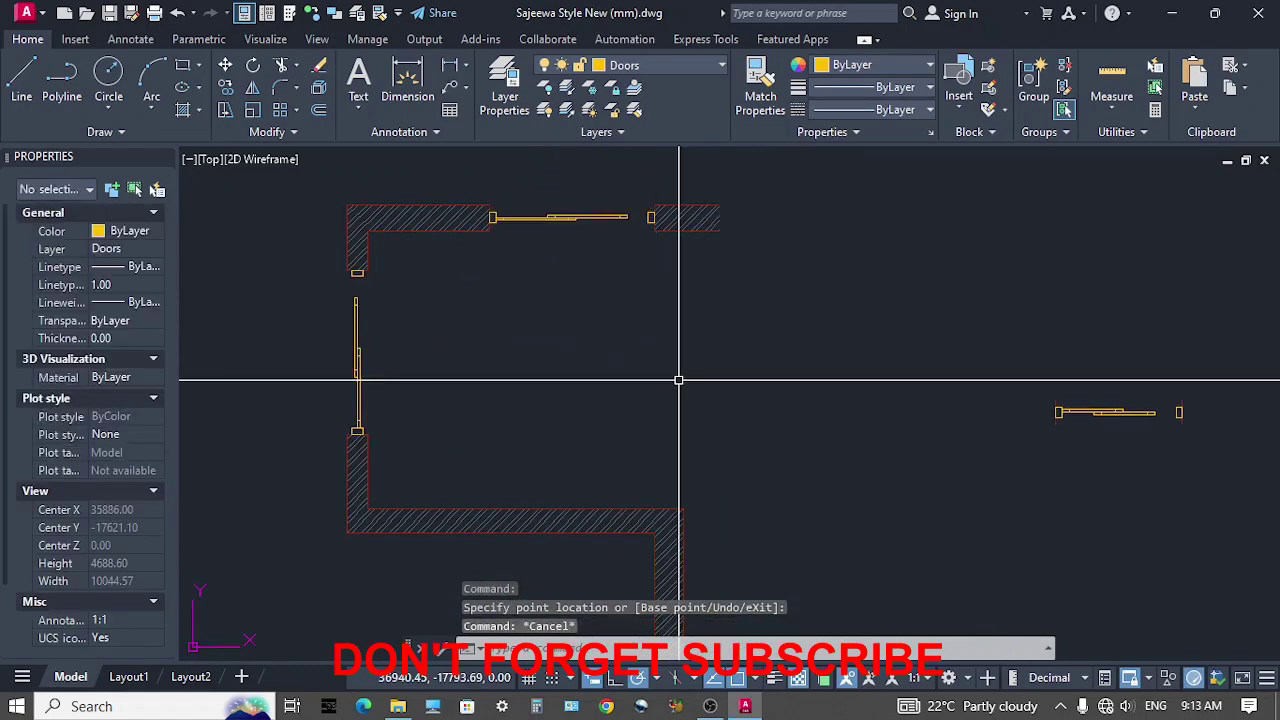